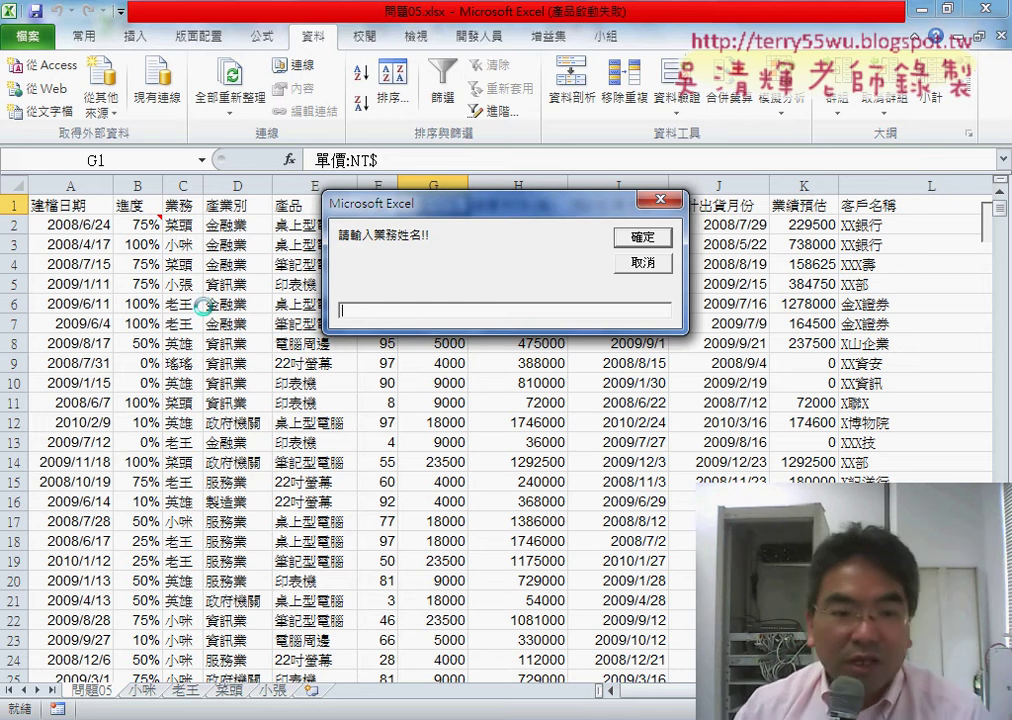
# Step: Enter a salesperson name missing from the data (小李) into the macro's InputBox and submit it
pyautogui.write('c')
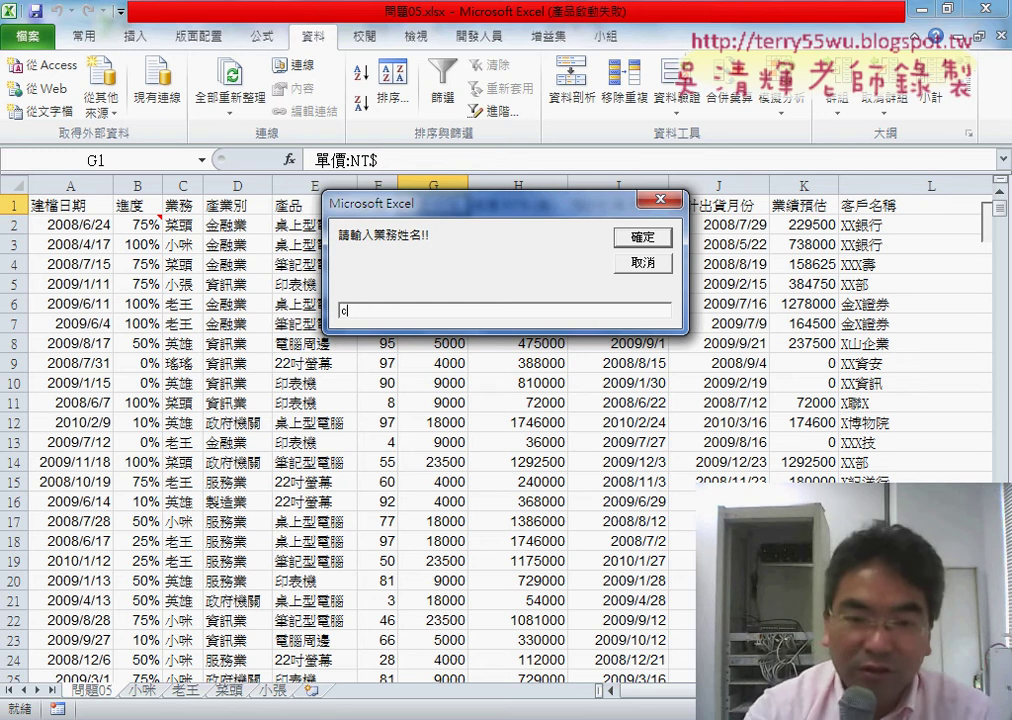
pyautogui.press('BackSpace')
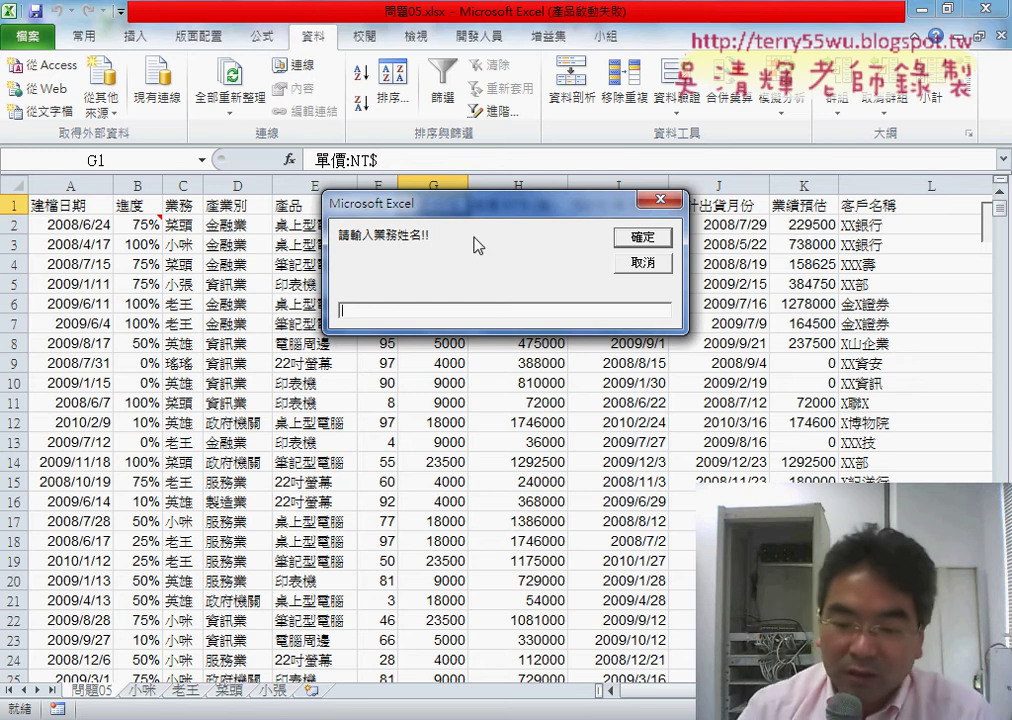
pyautogui.write('小')
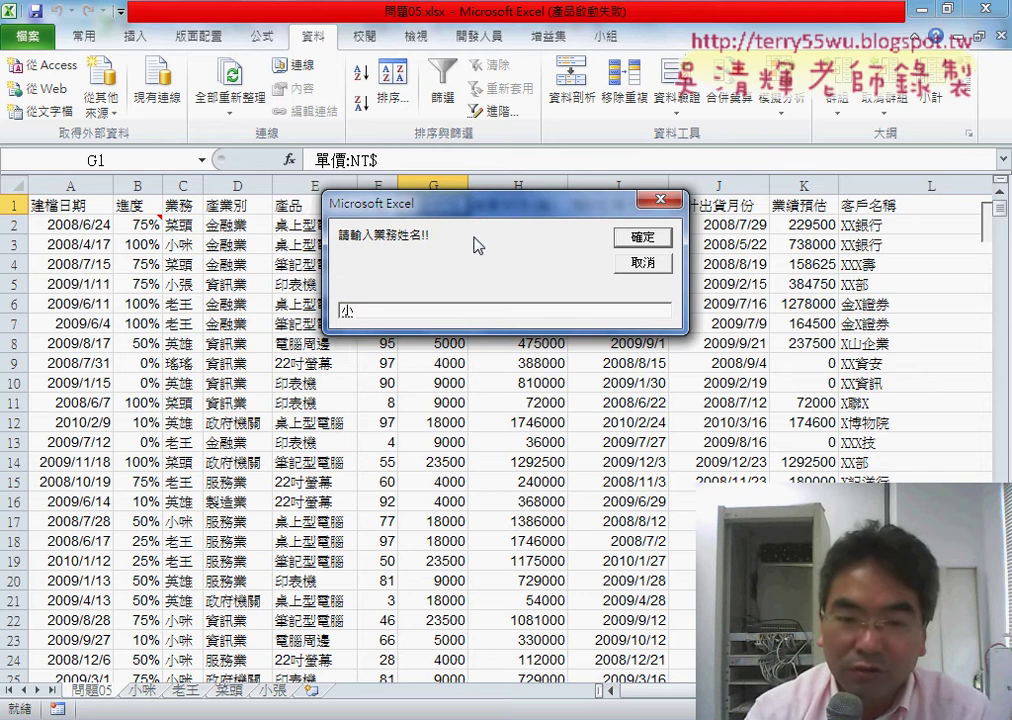
pyautogui.write('張')
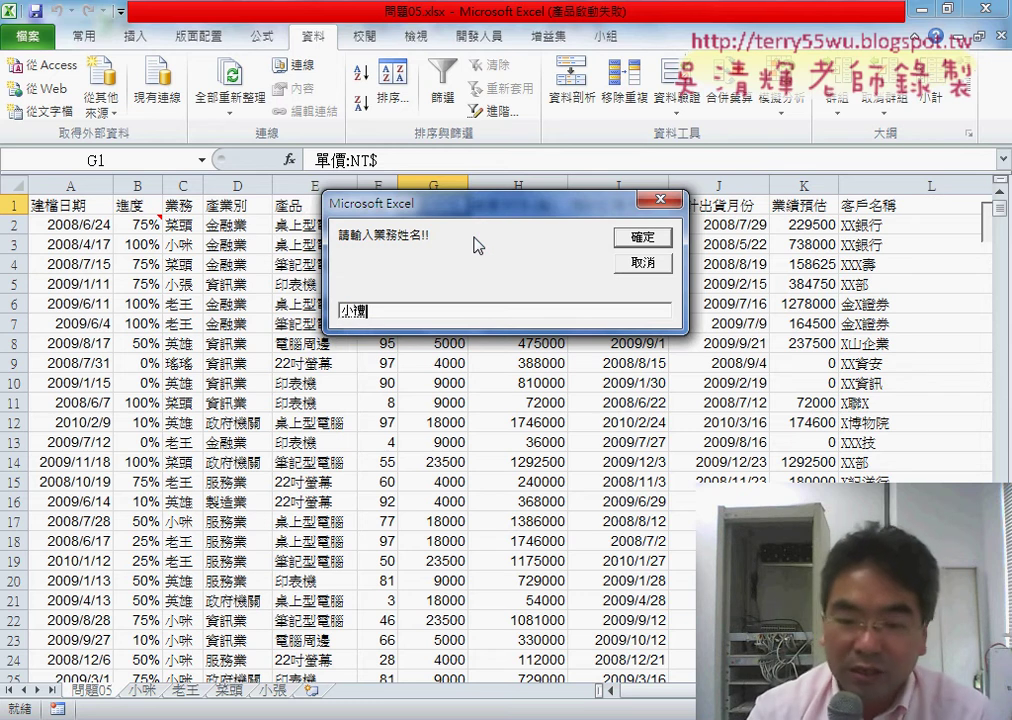
pyautogui.write('李')
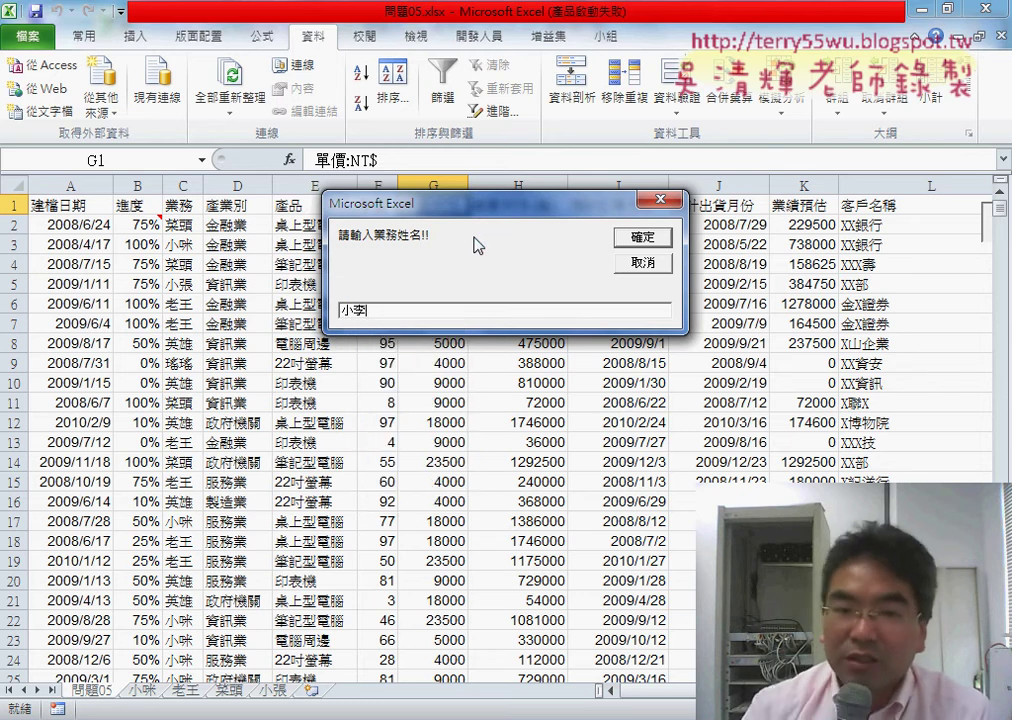
pyautogui.click(657, 241)
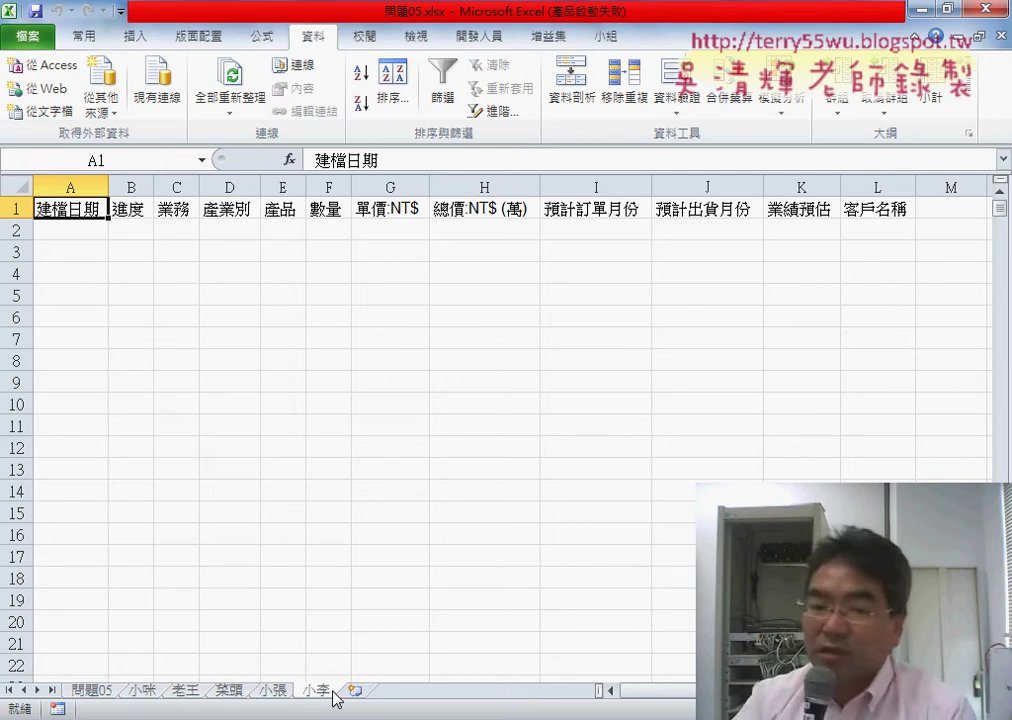
# Step: Delete the empty 小李 sheet and return to 問題05 with the 業務 header cell C1 selected
pyautogui.rightClick(333, 697)
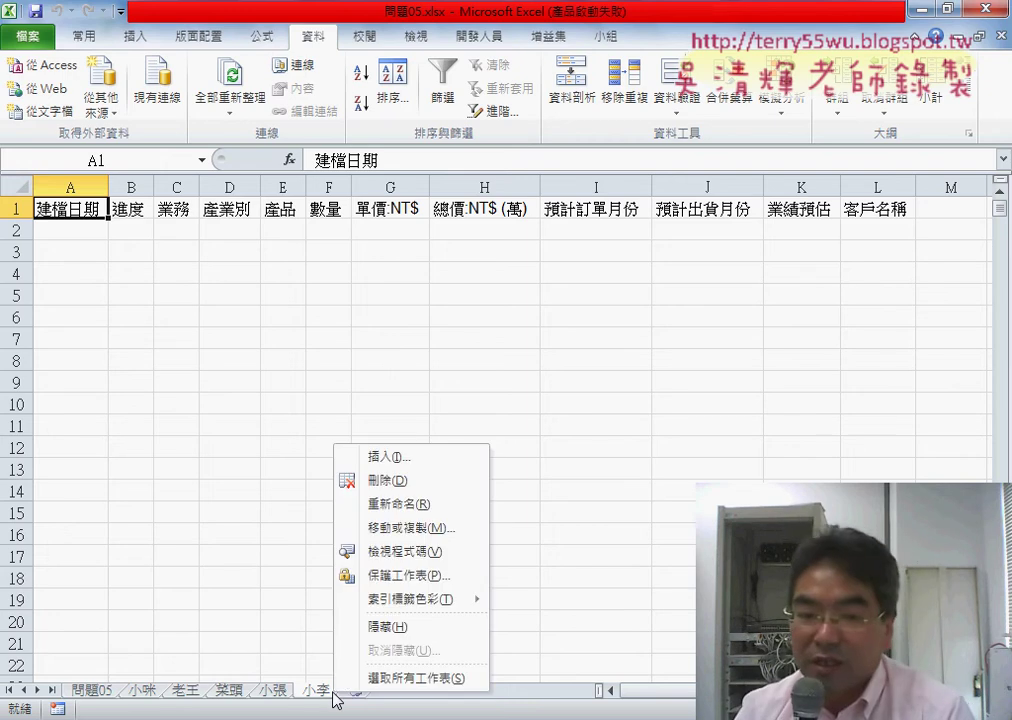
pyautogui.click(360, 480)
pyautogui.click(464, 416)
pyautogui.click(92, 690)
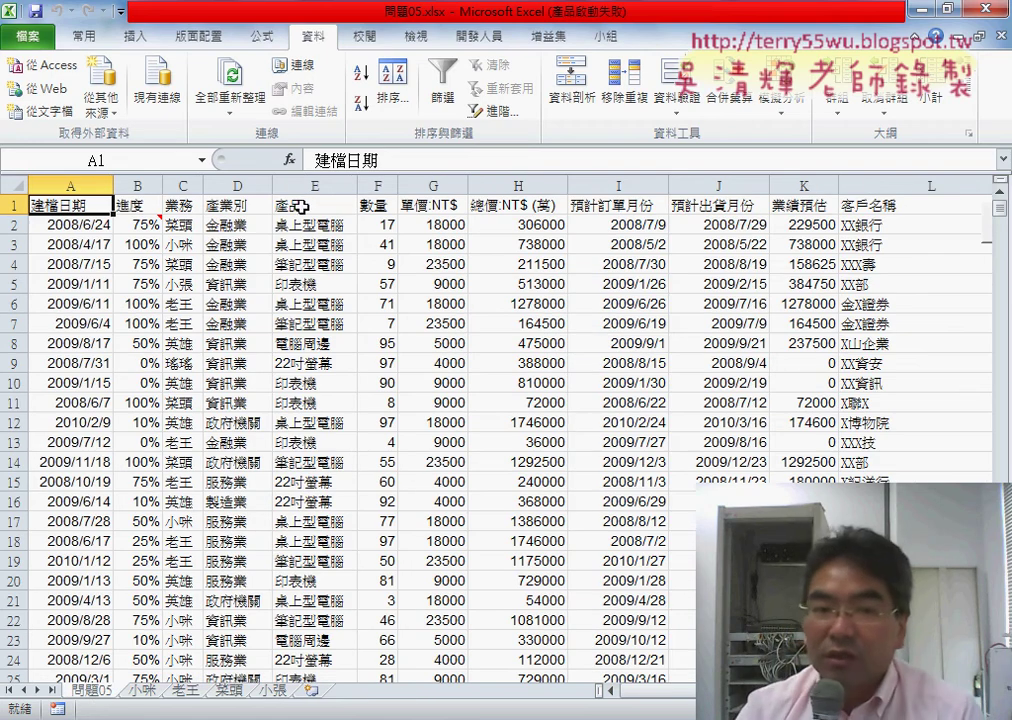
pyautogui.click(193, 207)
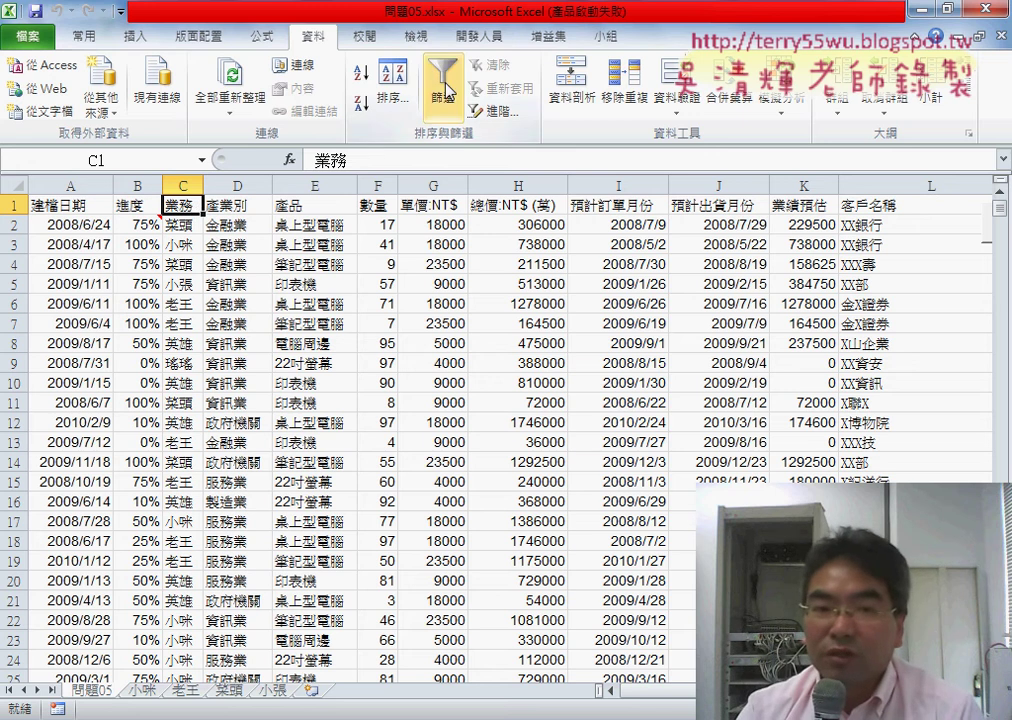
# Step: Turn on filtering and apply a 業務 custom filter 'contains 小李', which shows 0 of 2499 records
pyautogui.click(447, 92)
pyautogui.click(195, 205)
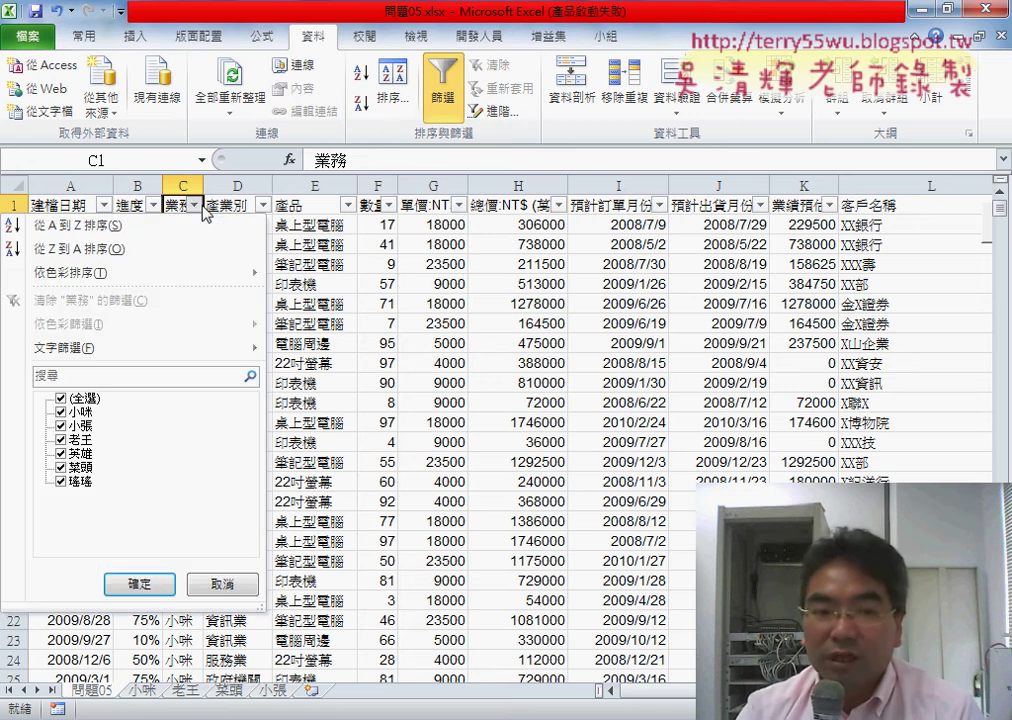
pyautogui.moveTo(262, 347)
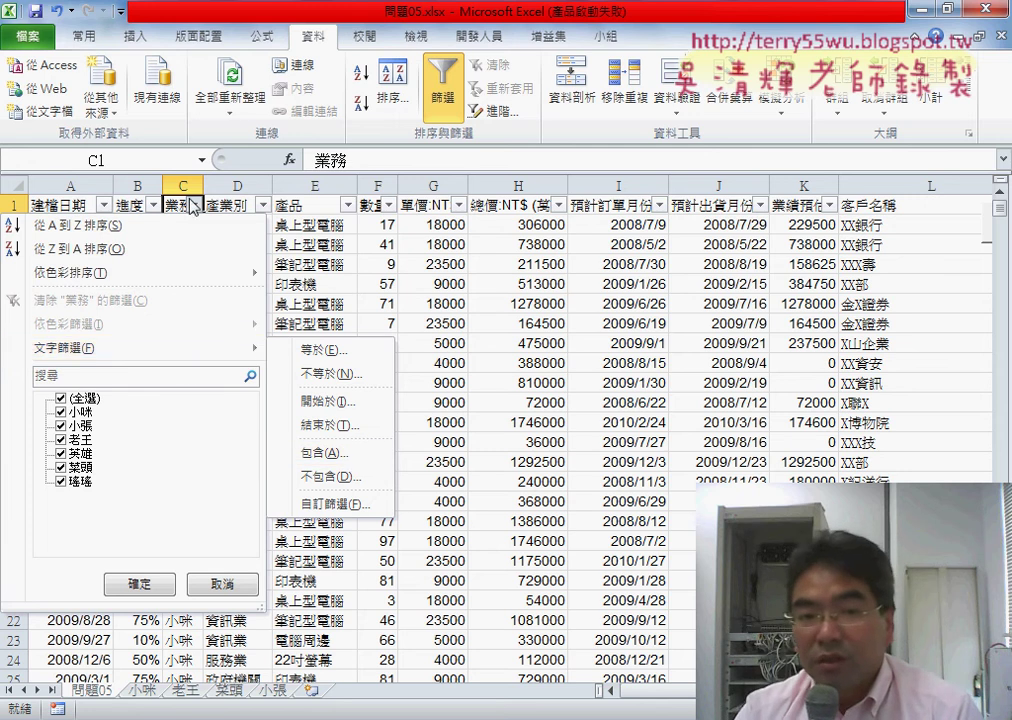
pyautogui.click(325, 453)
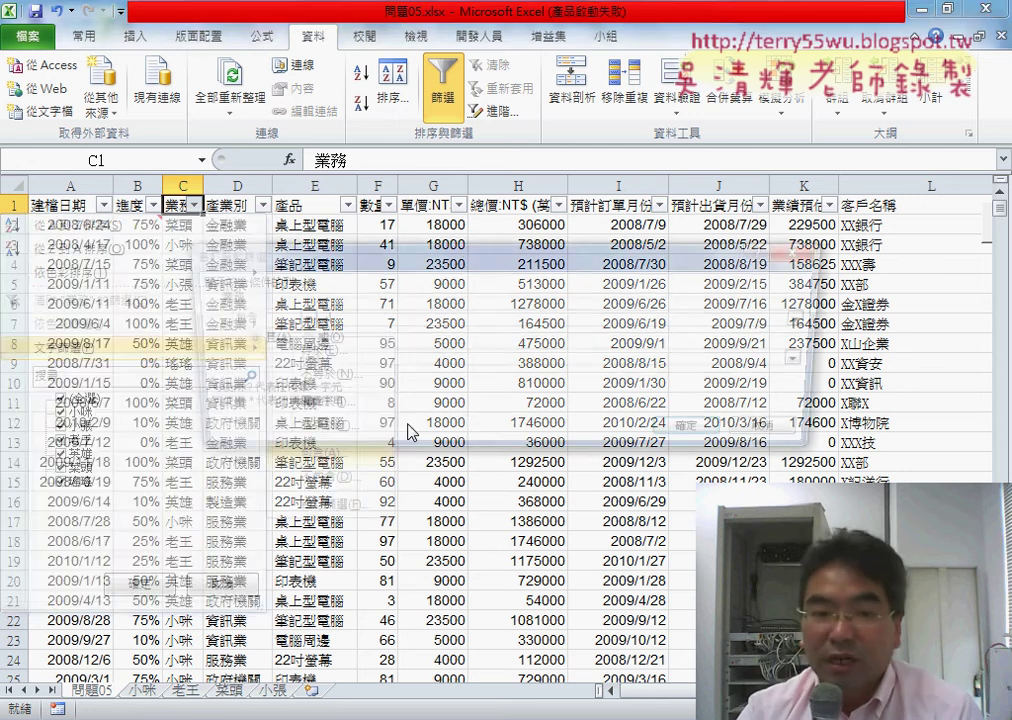
pyautogui.moveTo(388, 257); pyautogui.dragTo(435, 251)
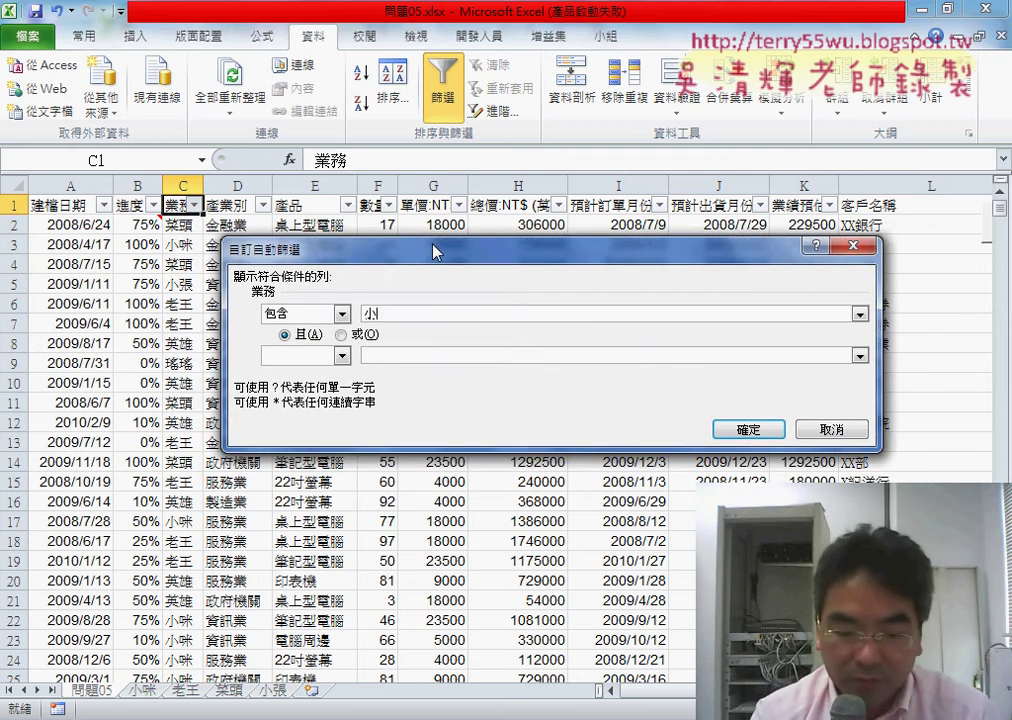
pyautogui.write('小李')
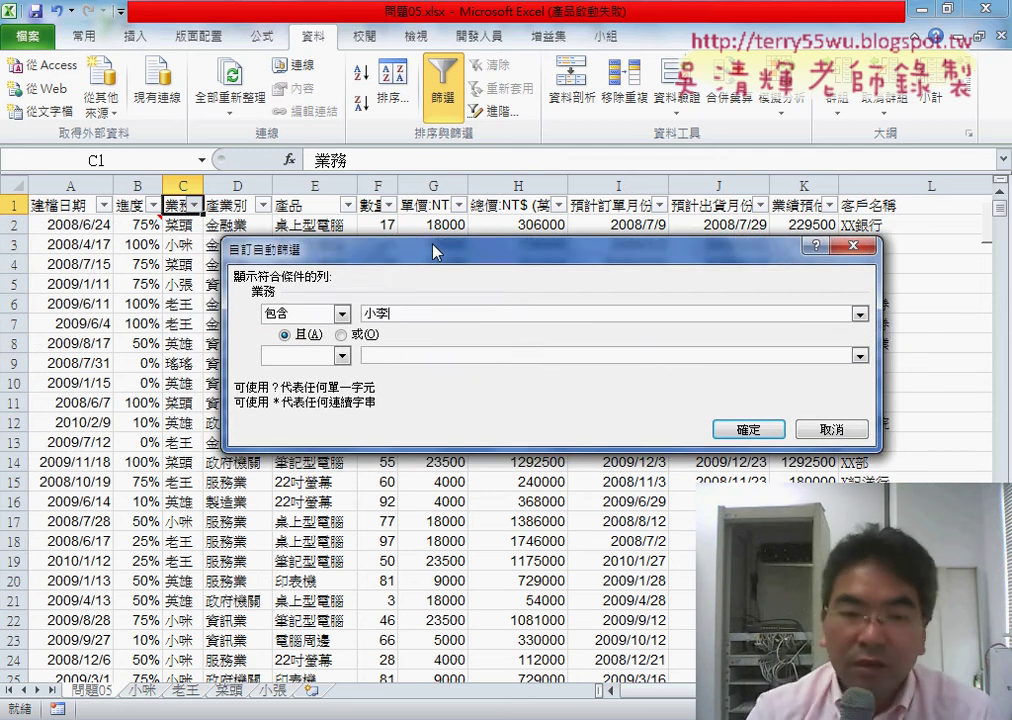
pyautogui.click(752, 430)
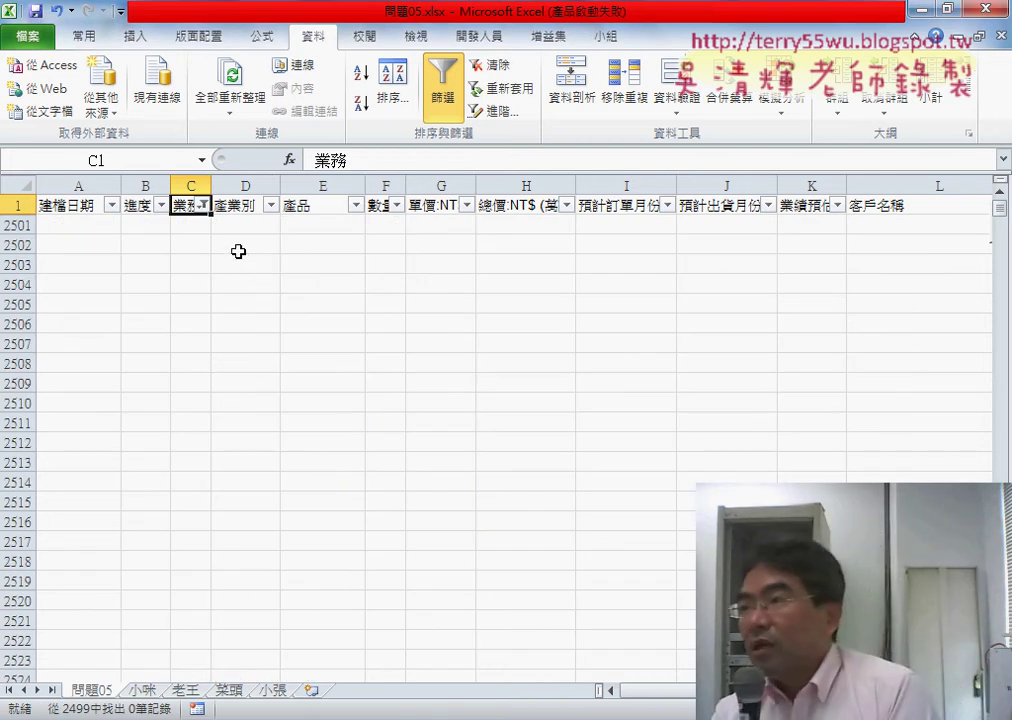
# Step: Check column A with Ctrl+Down and Ctrl+Up to confirm no filtered records are visible
pyautogui.click(79, 203)
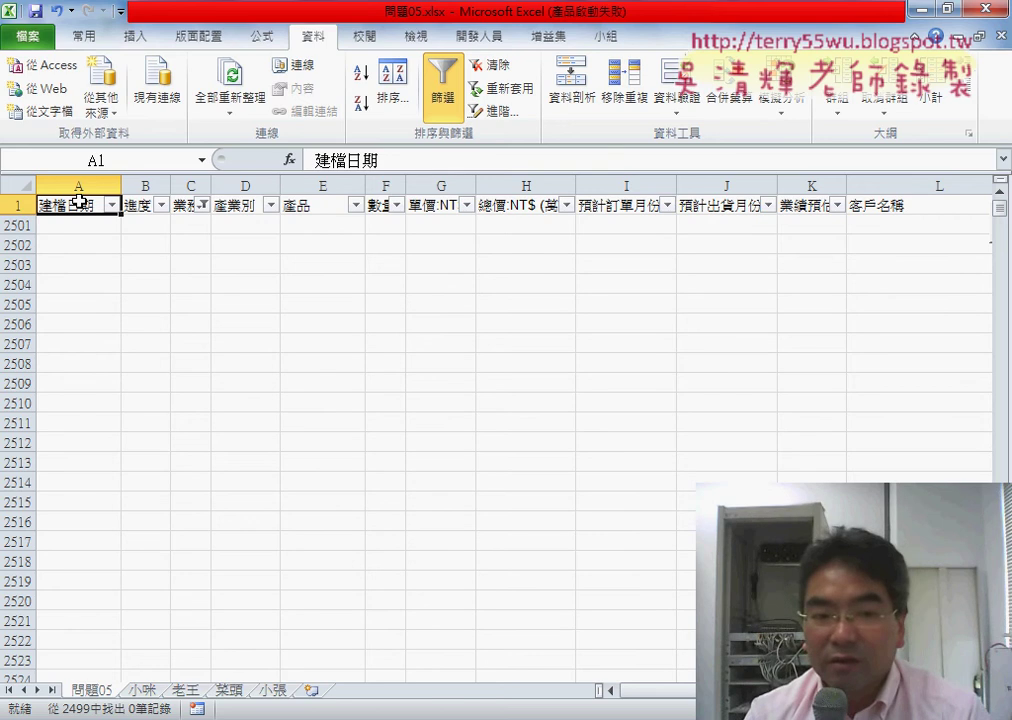
pyautogui.hotkey('ctrl', 'Down')
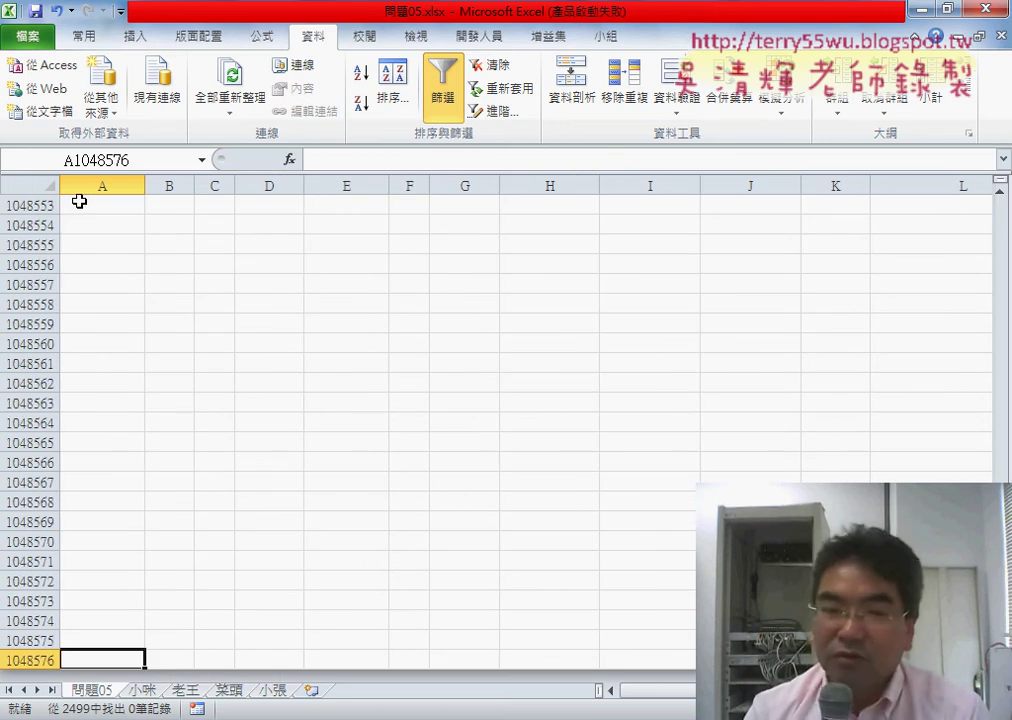
pyautogui.hotkey('ctrl', 'Up')
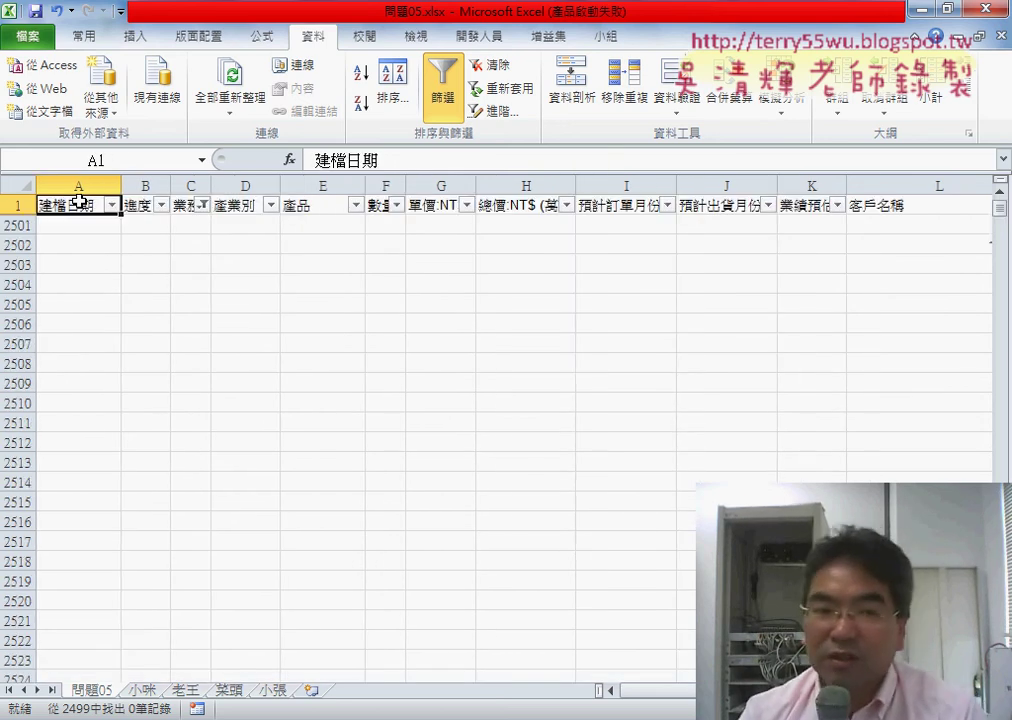
pyautogui.click(91, 228)
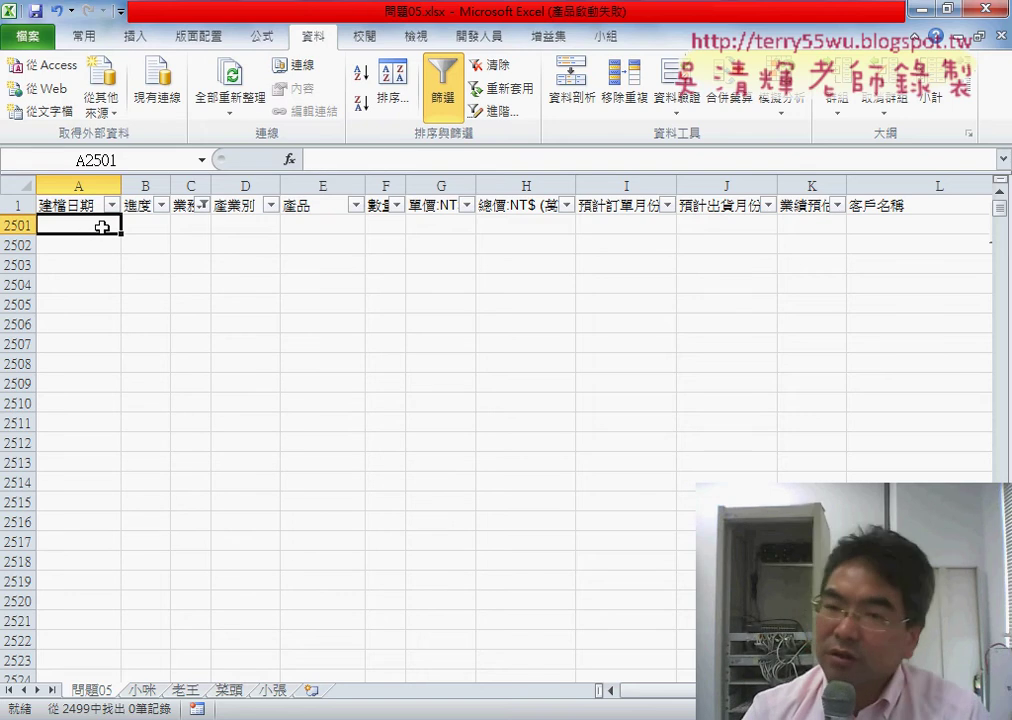
pyautogui.click(75, 207)
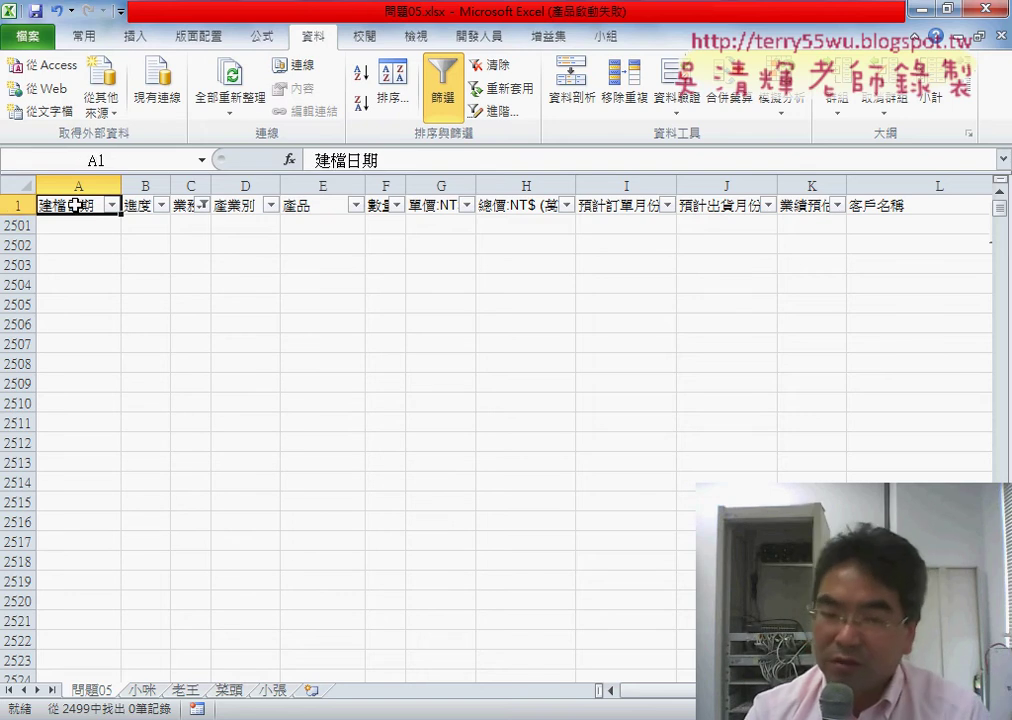
pyautogui.hotkey('ctrl', 'Down')
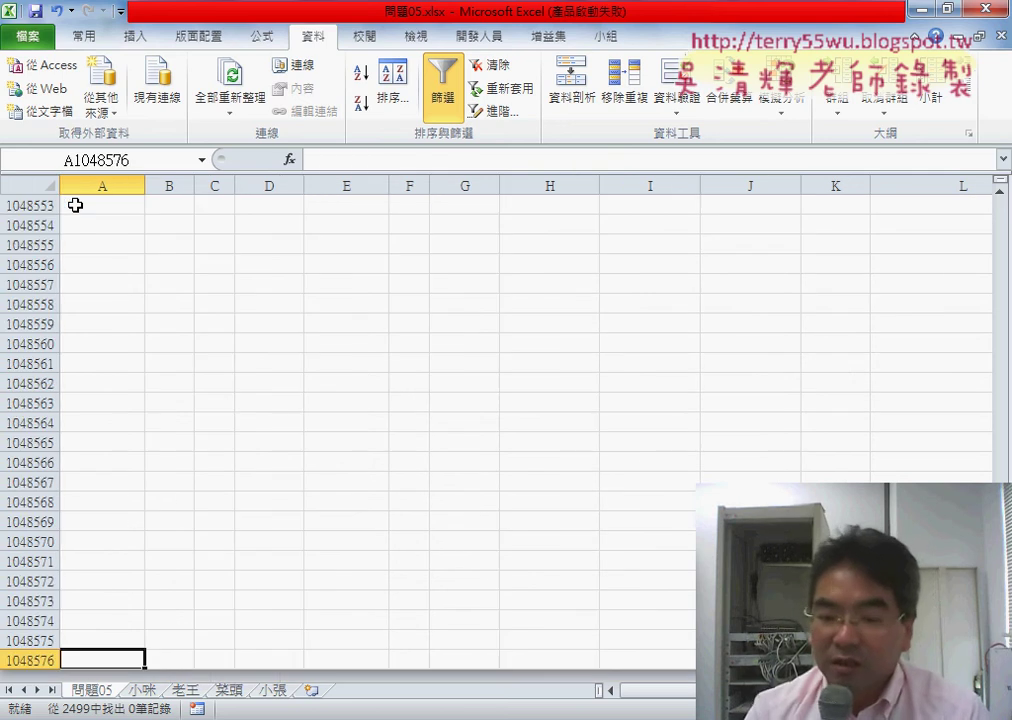
pyautogui.hotkey('ctrl', 'Up')
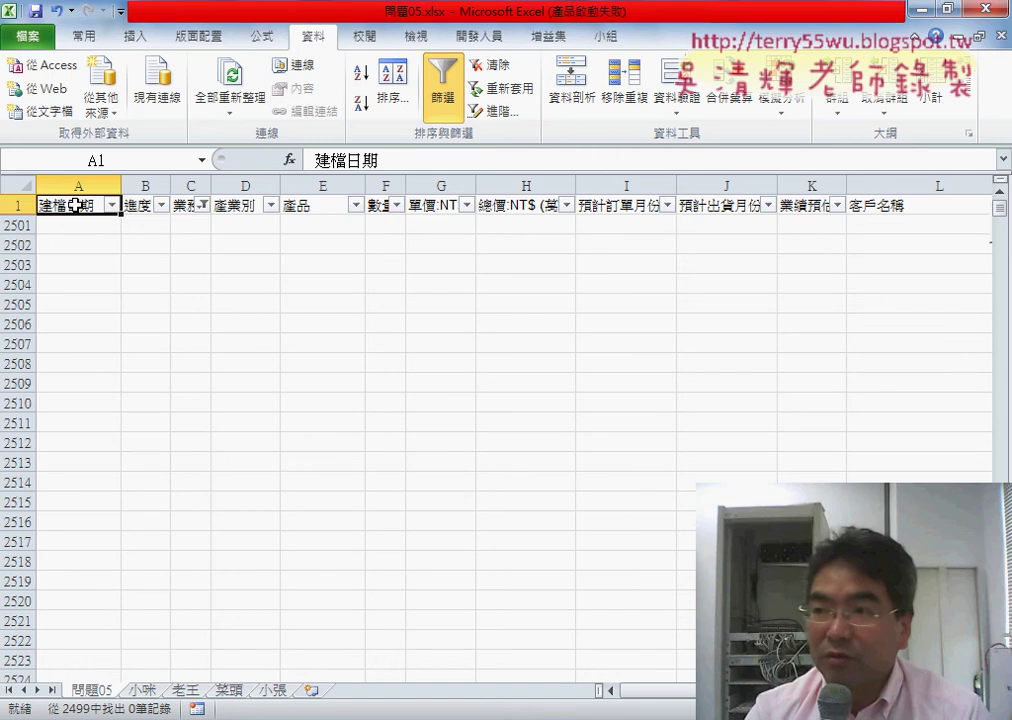
# Step: Undo the salesperson filter so all records return, ending at row 2500
pyautogui.hotkey('ctrl', 'Down')
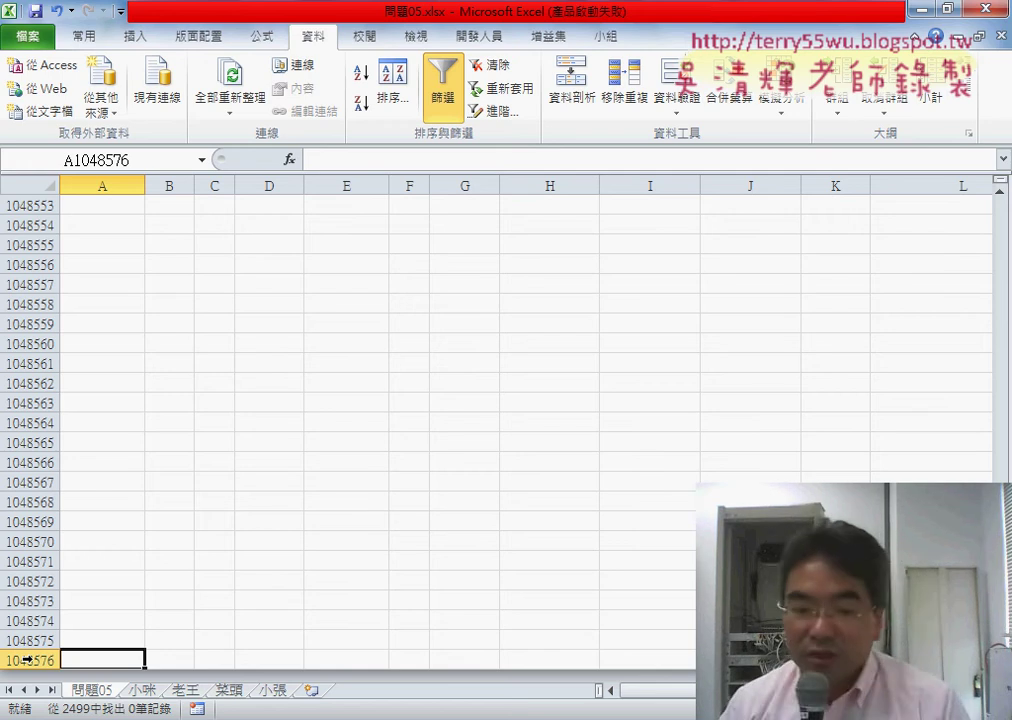
pyautogui.hotkey('ctrl', 'z')
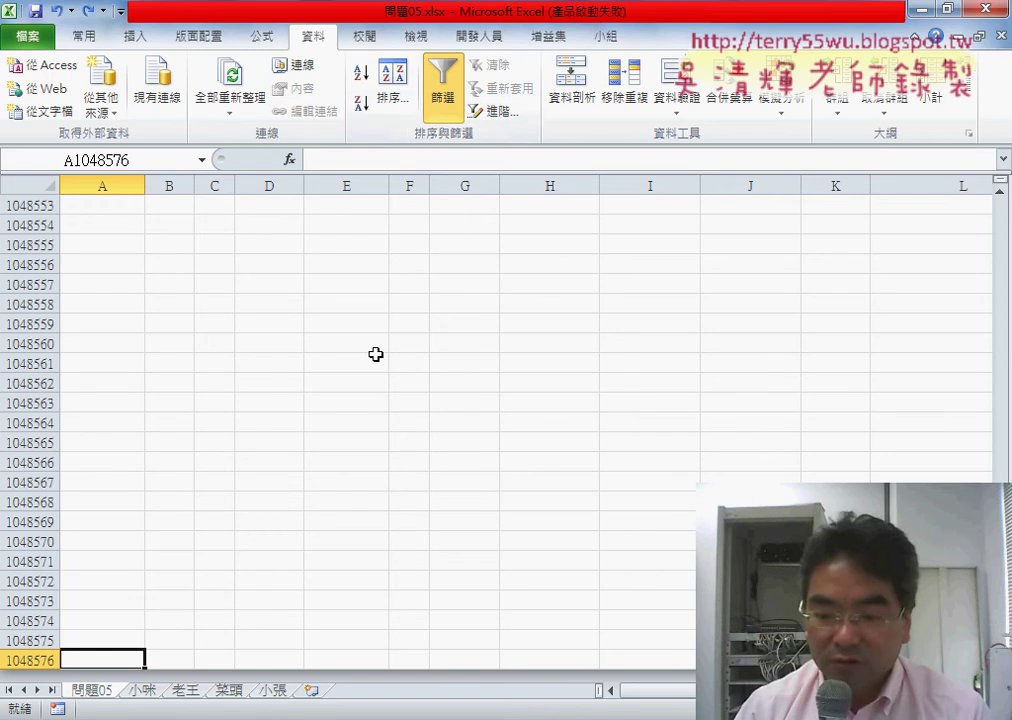
pyautogui.hotkey('ctrl', 'Up')
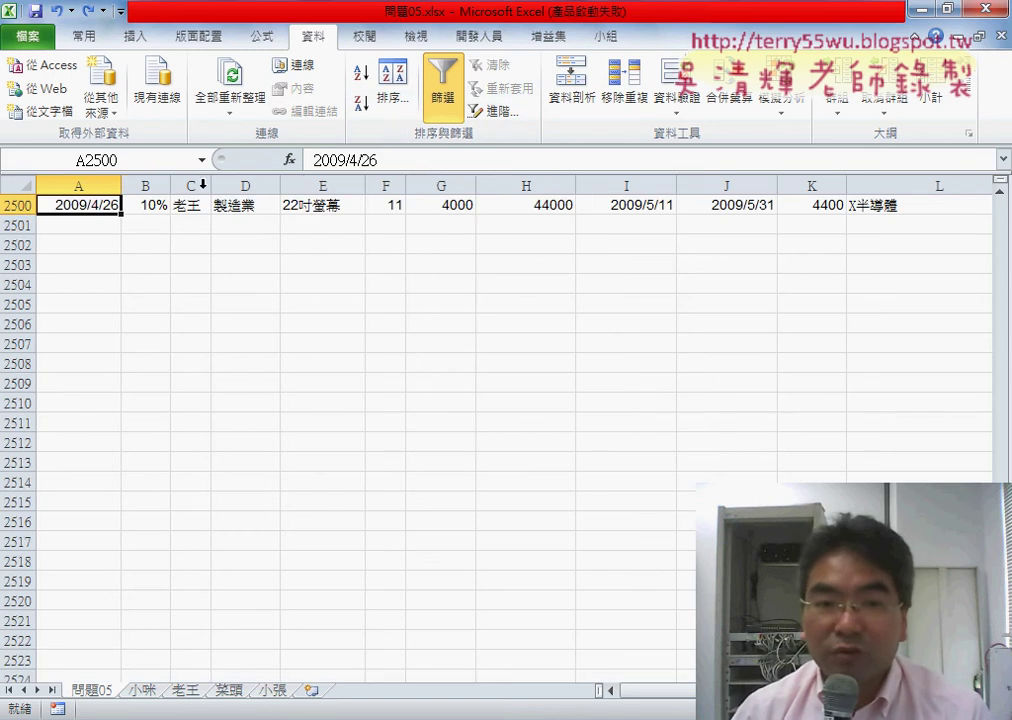
# Step: Filter the 業務 column to show only 小咪's records
pyautogui.scroll(4, 199, 200)
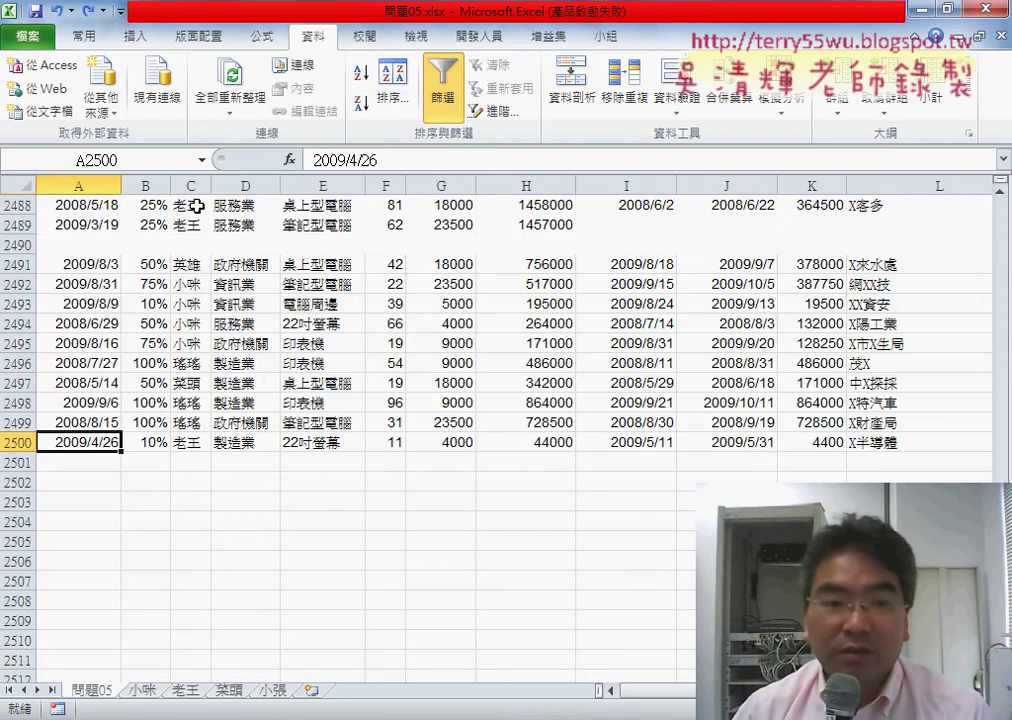
pyautogui.scroll(6, 197, 205)
pyautogui.scroll(9, 197, 205)
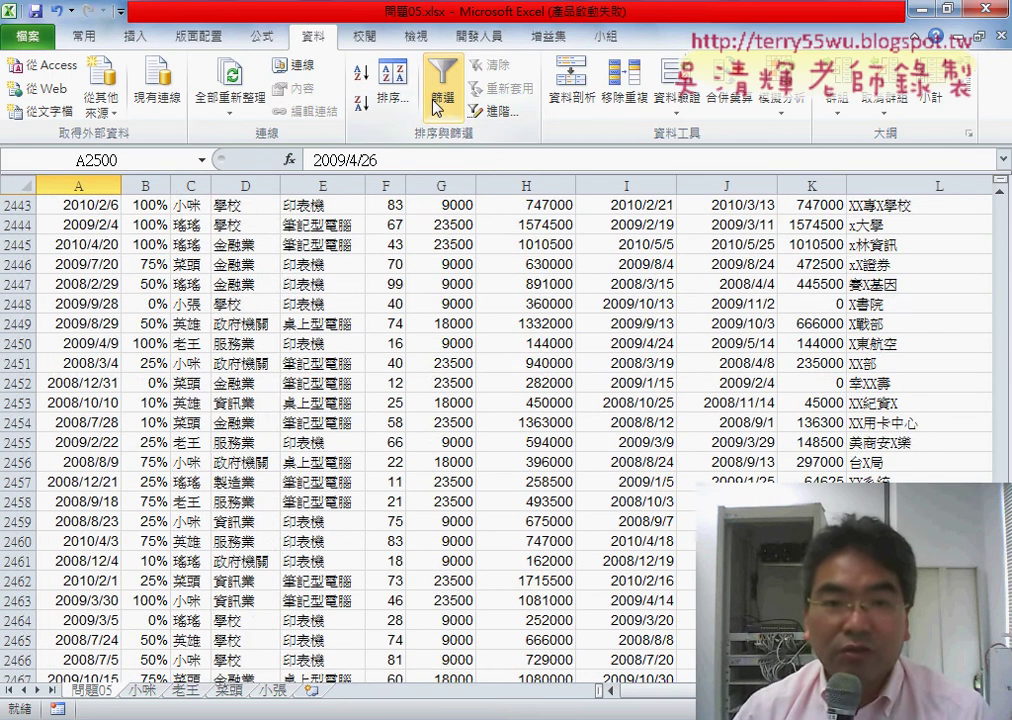
pyautogui.click(443, 100)
pyautogui.click(193, 205)
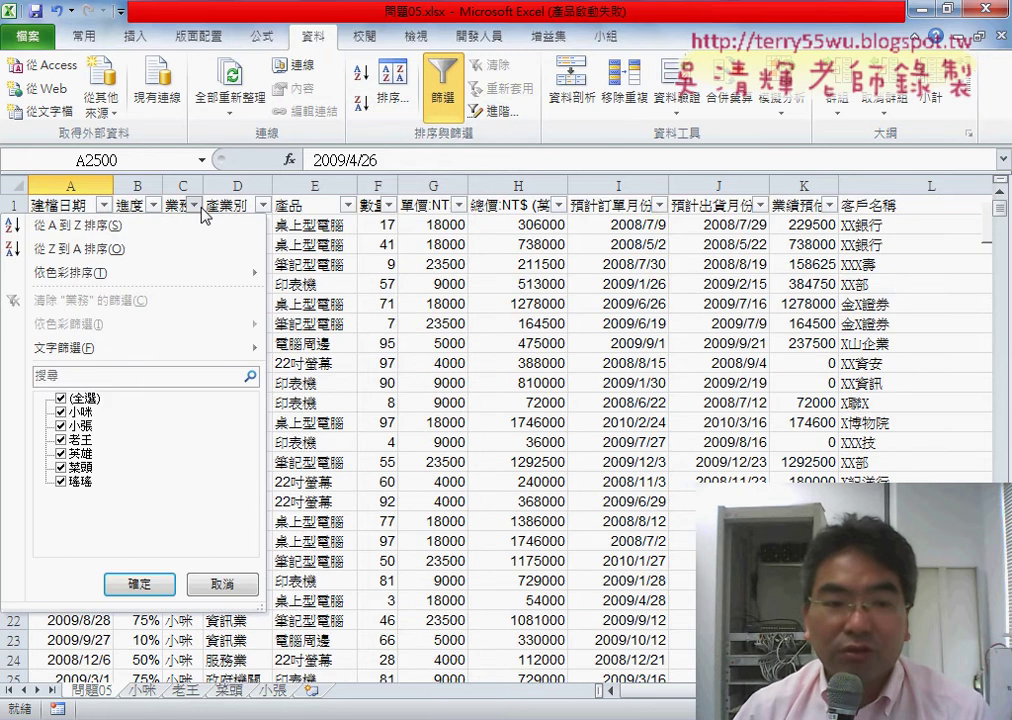
pyautogui.click(61, 399)
pyautogui.click(61, 411)
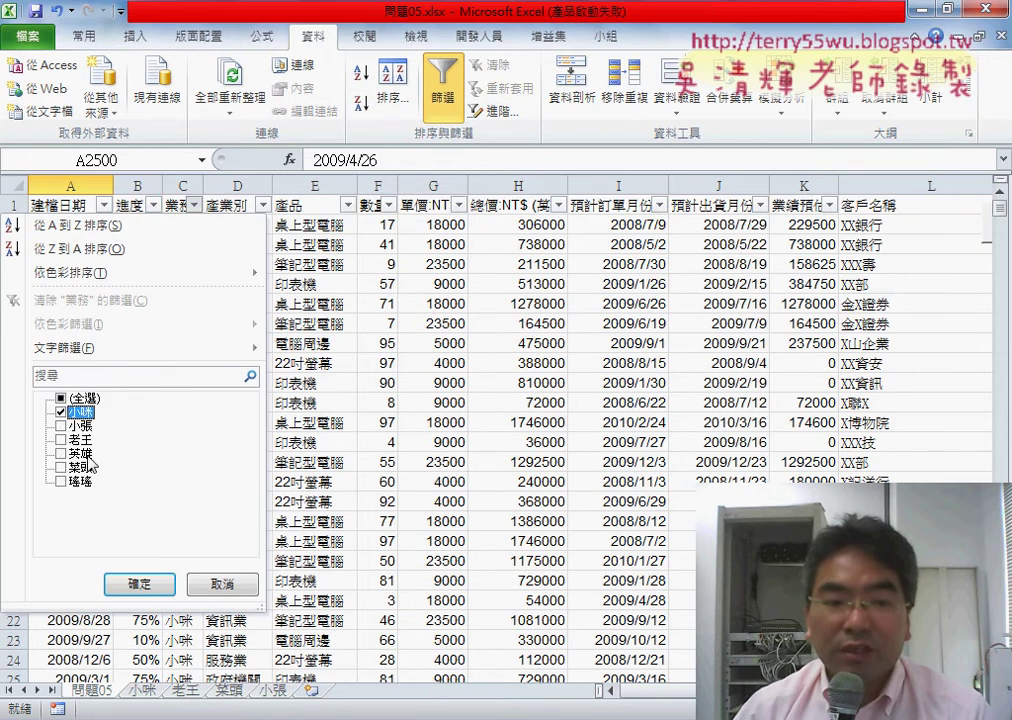
pyautogui.click(139, 584)
# Step: Confirm the 小咪 rows end at row 2495, then remove the filter and open the VBA editor
pyautogui.click(58, 205)
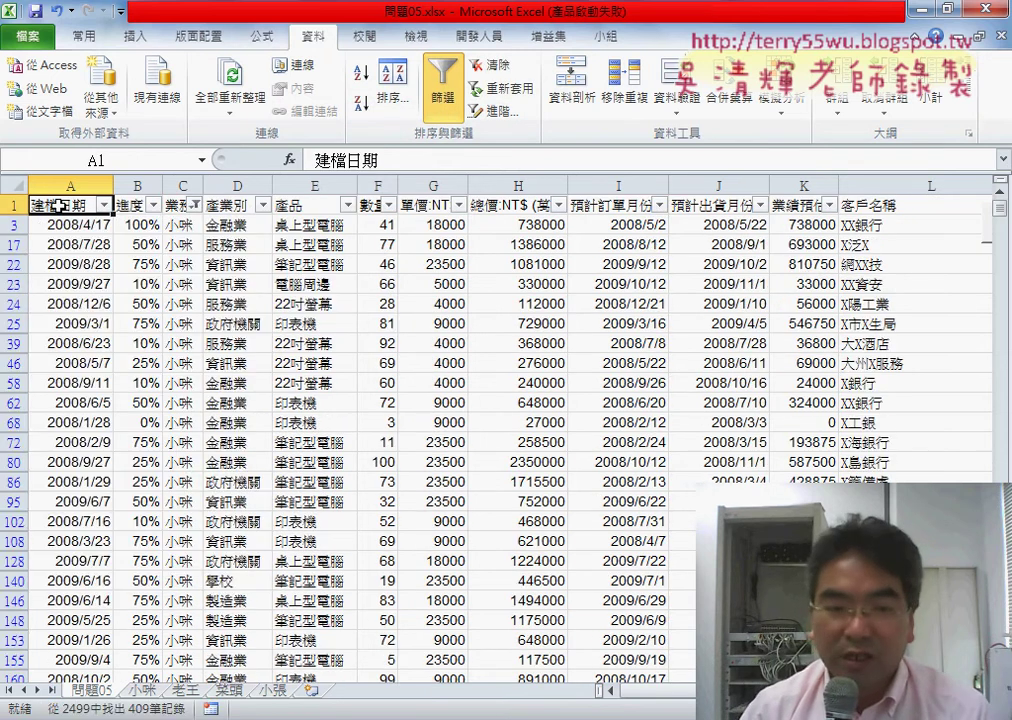
pyautogui.hotkey('ctrl', 'Down')
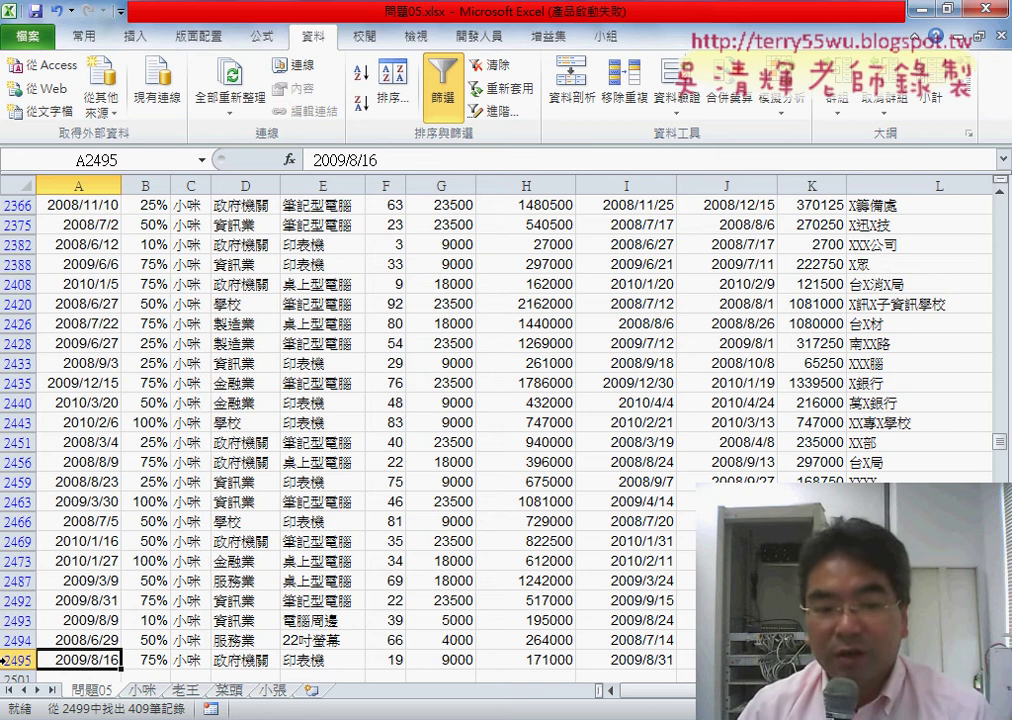
pyautogui.click(8, 660)
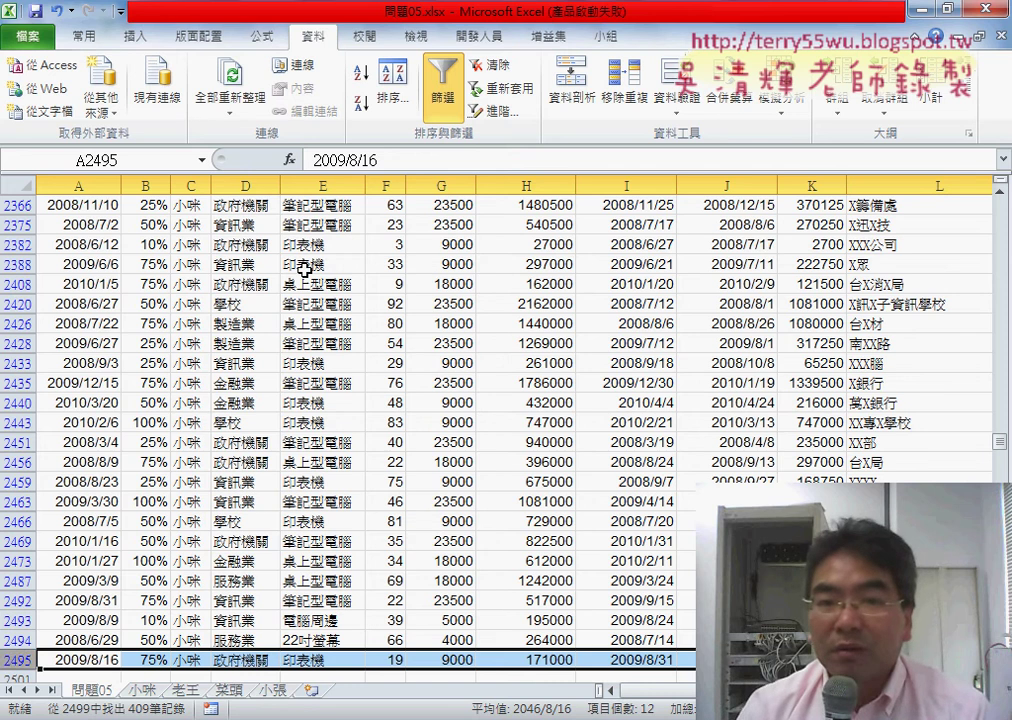
pyautogui.click(445, 85)
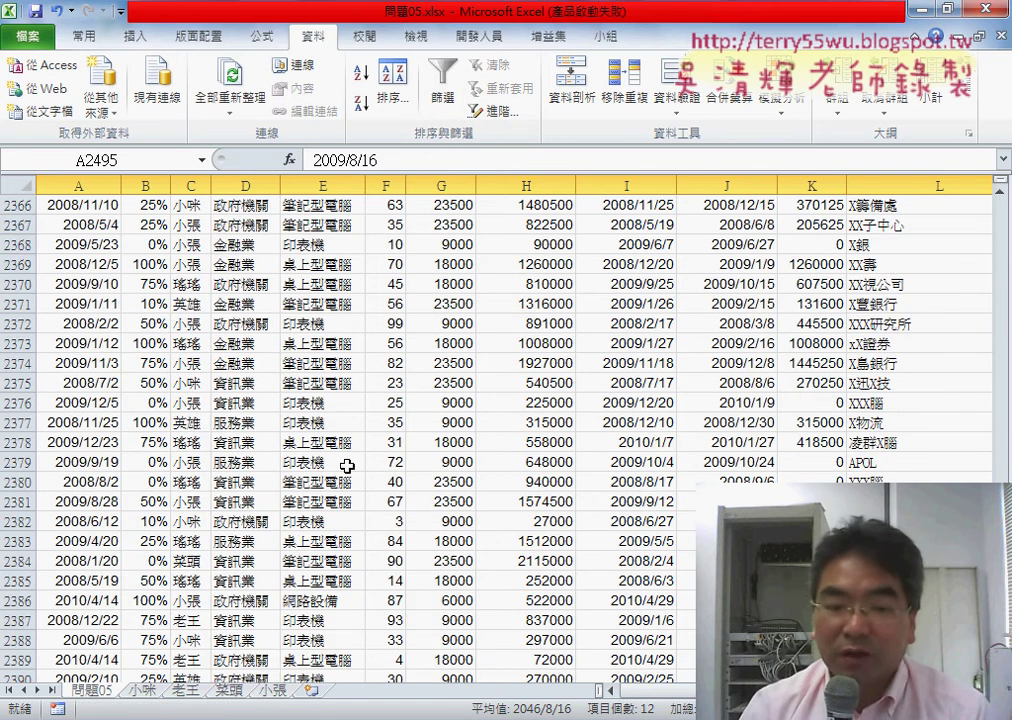
pyautogui.hotkey('alt', 'F11')
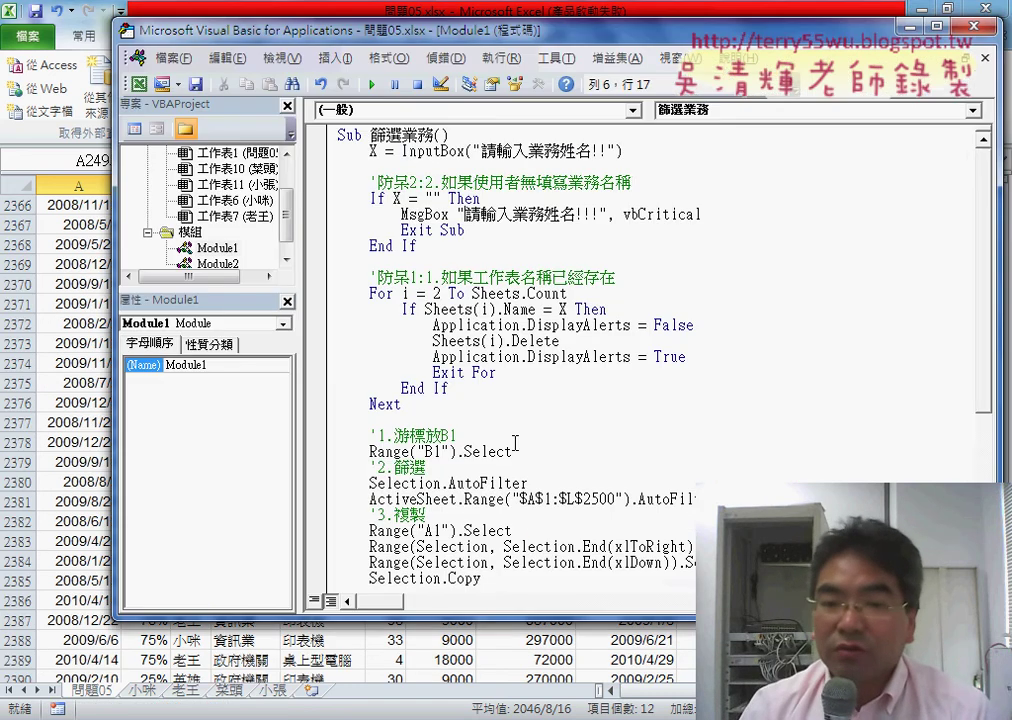
pyautogui.scroll(-2, 515, 443)
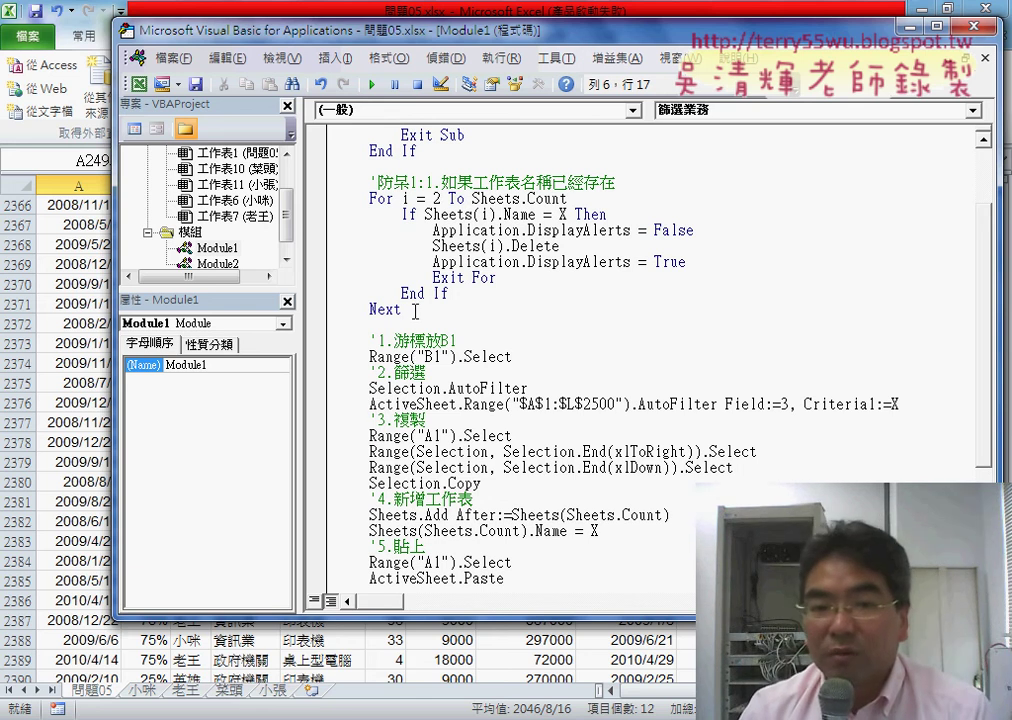
pyautogui.scroll(2, 415, 311)
pyautogui.click(408, 214)
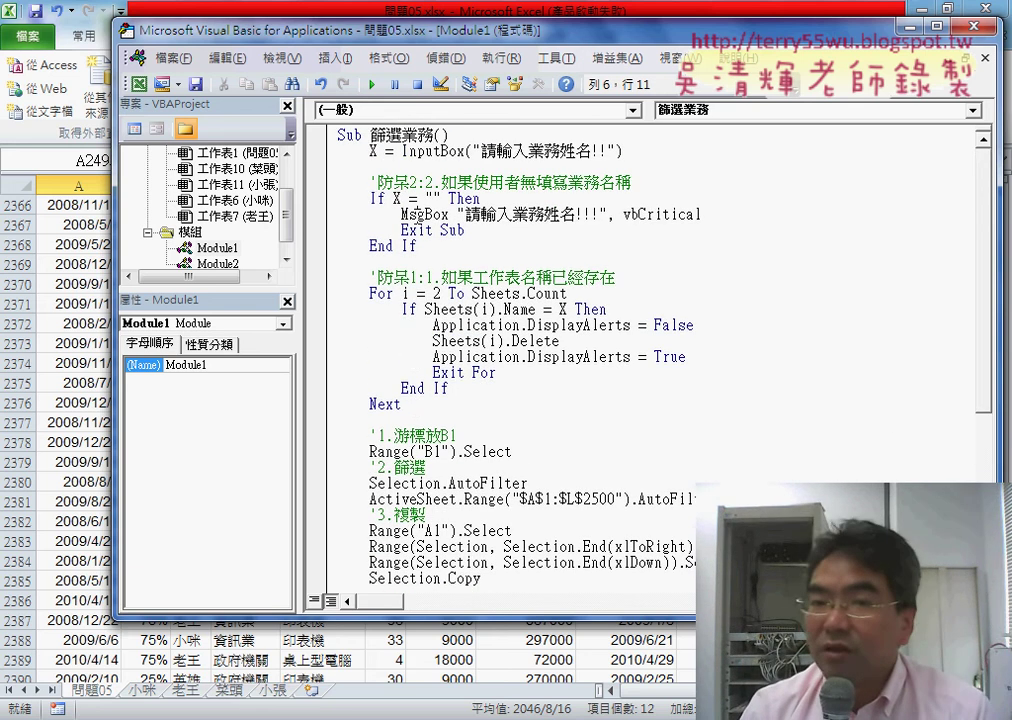
pyautogui.doubleClick(378, 152)
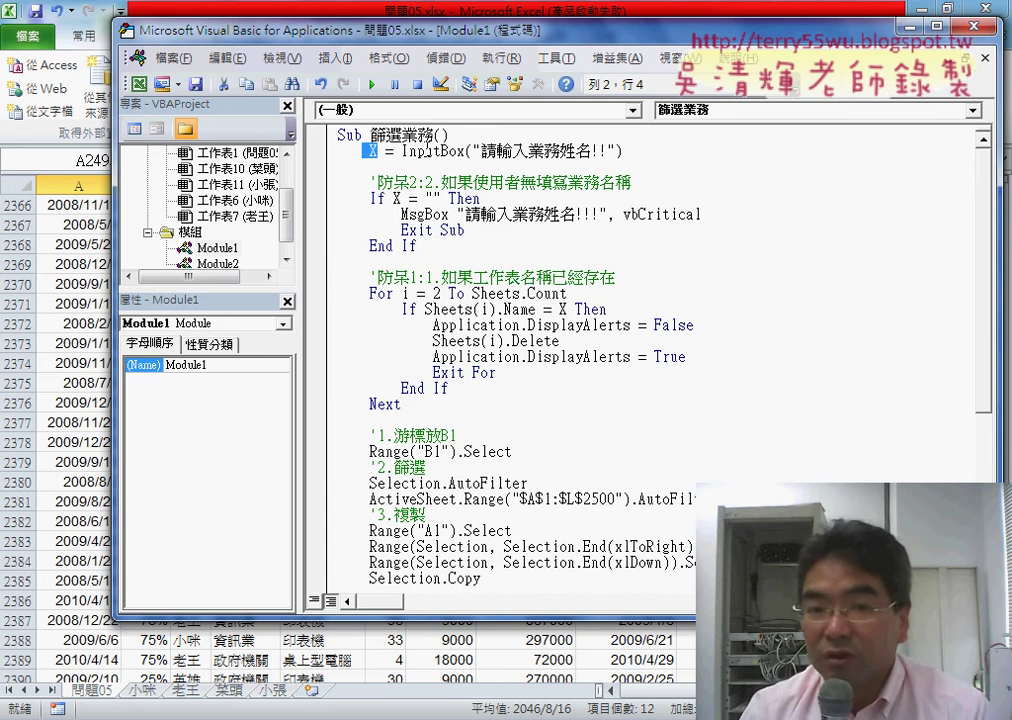
pyautogui.click(427, 198)
pyautogui.click(433, 356)
pyautogui.scroll(-2, 447, 427)
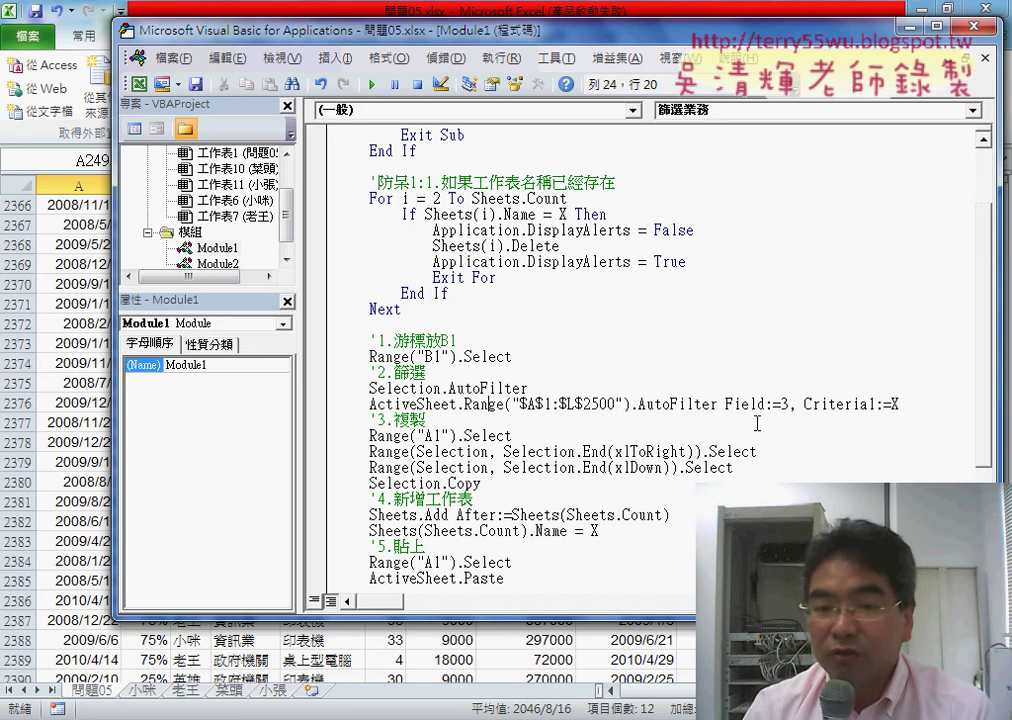
pyautogui.moveTo(426, 420); pyautogui.dragTo(370, 420)
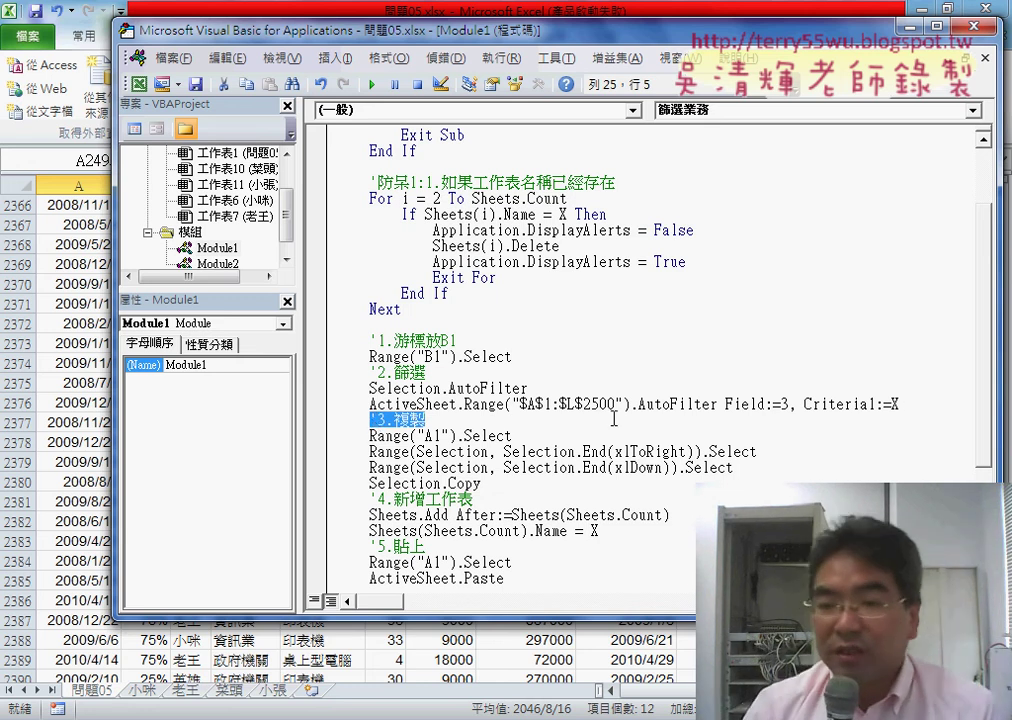
# Step: Insert the comment '防呆3: after the AutoFilter line, leaving an empty line before '3.複製
pyautogui.click(985, 402)
pyautogui.press('Return')
pyautogui.press('Return')
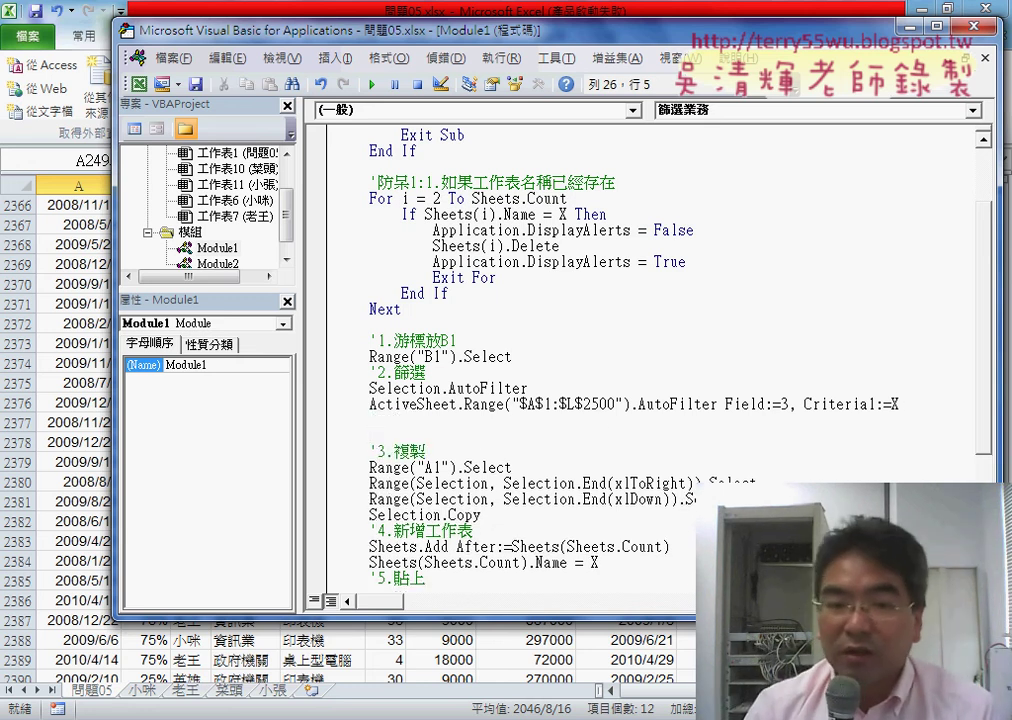
pyautogui.hotkey('ctrl', 'j')
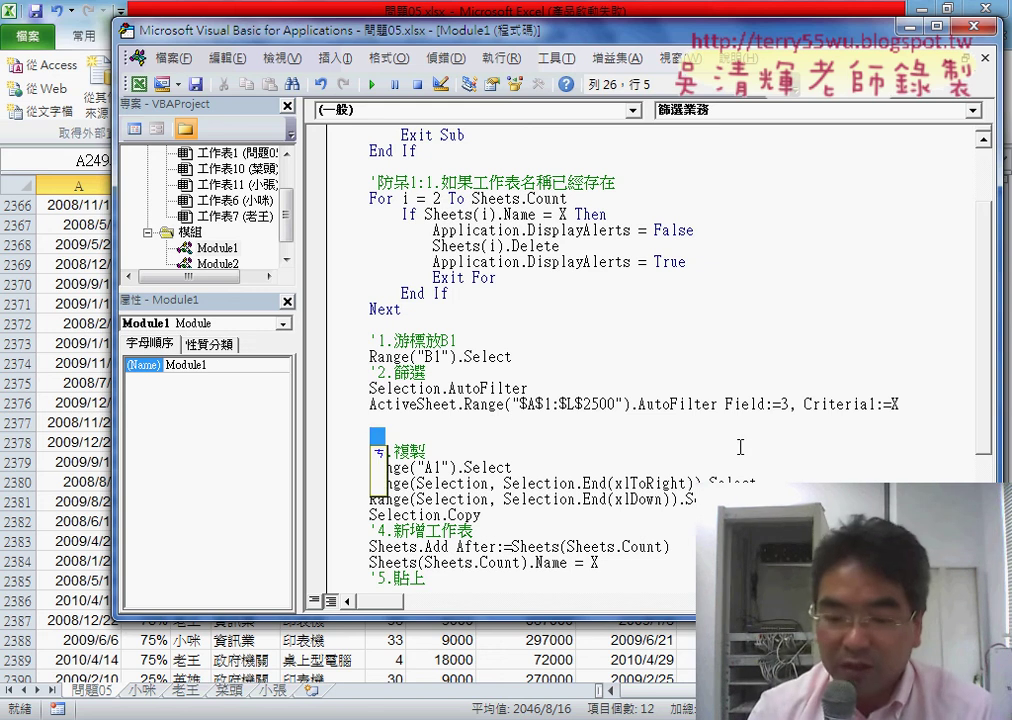
pyautogui.write("'")
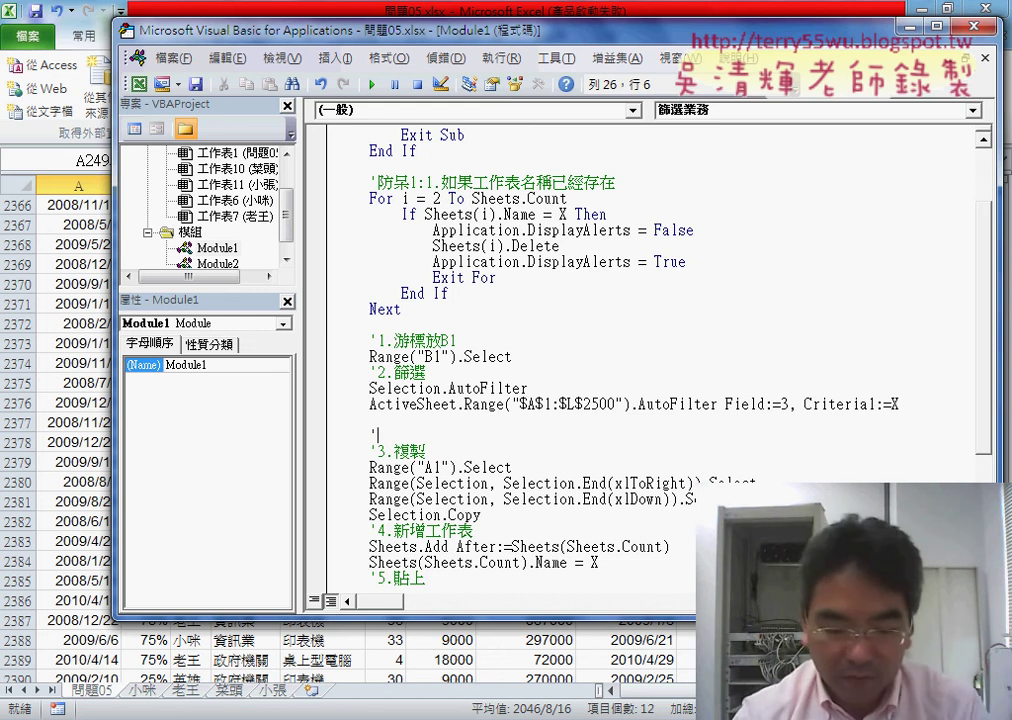
pyautogui.write('防呆')
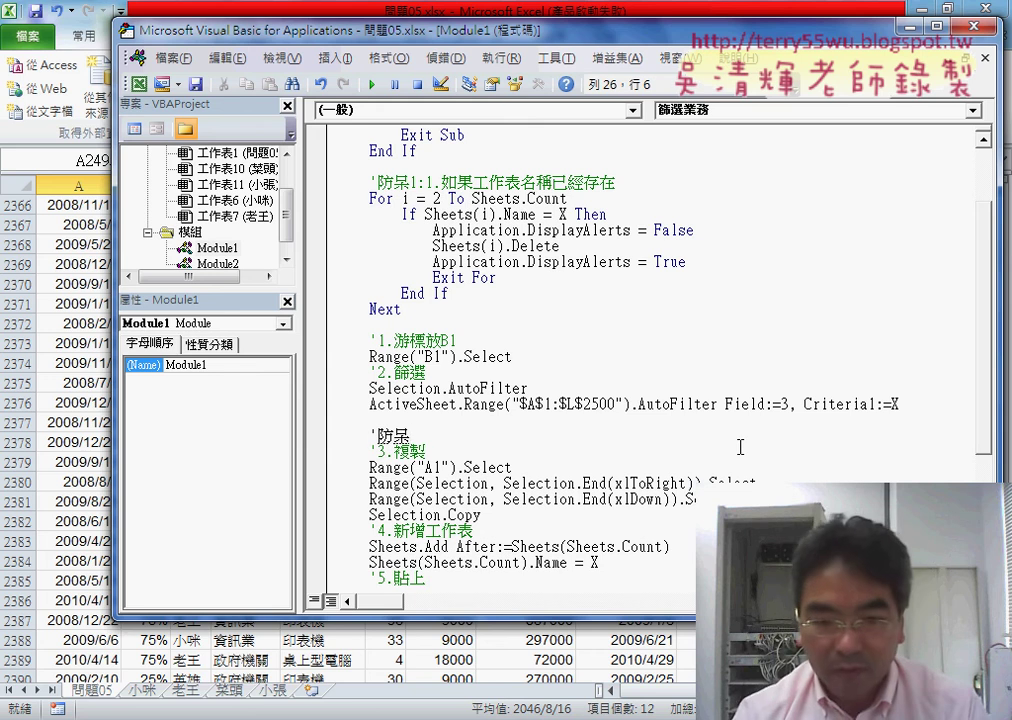
pyautogui.write('3')
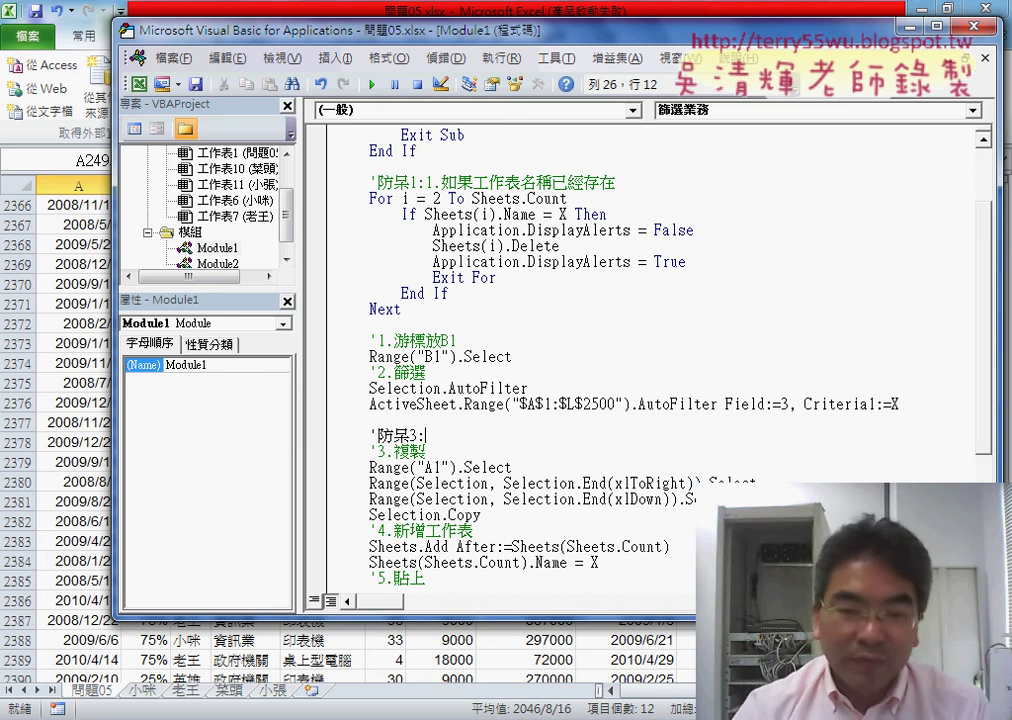
pyautogui.write(':')
pyautogui.press('Return')
pyautogui.press('Return')
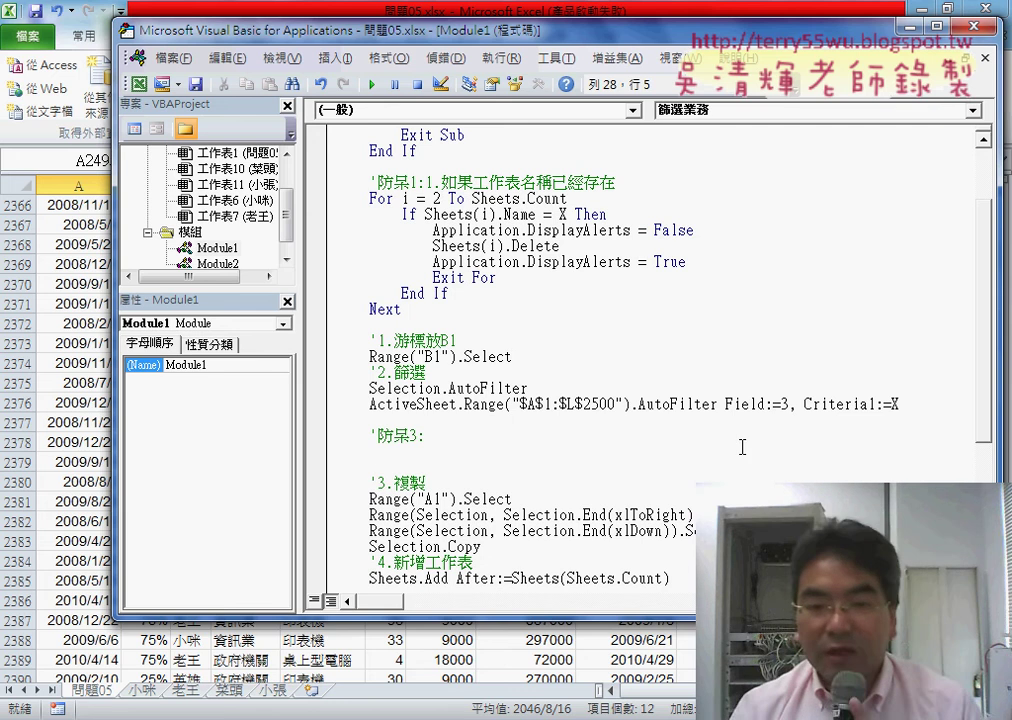
pyautogui.click(453, 433)
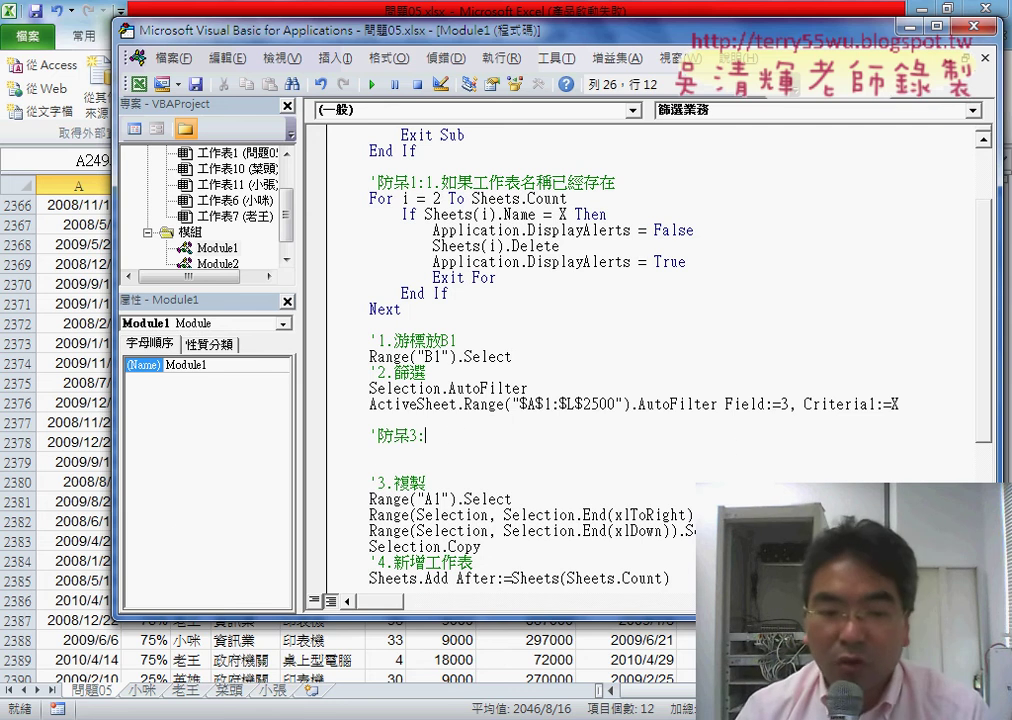
pyautogui.moveTo(293, 715)
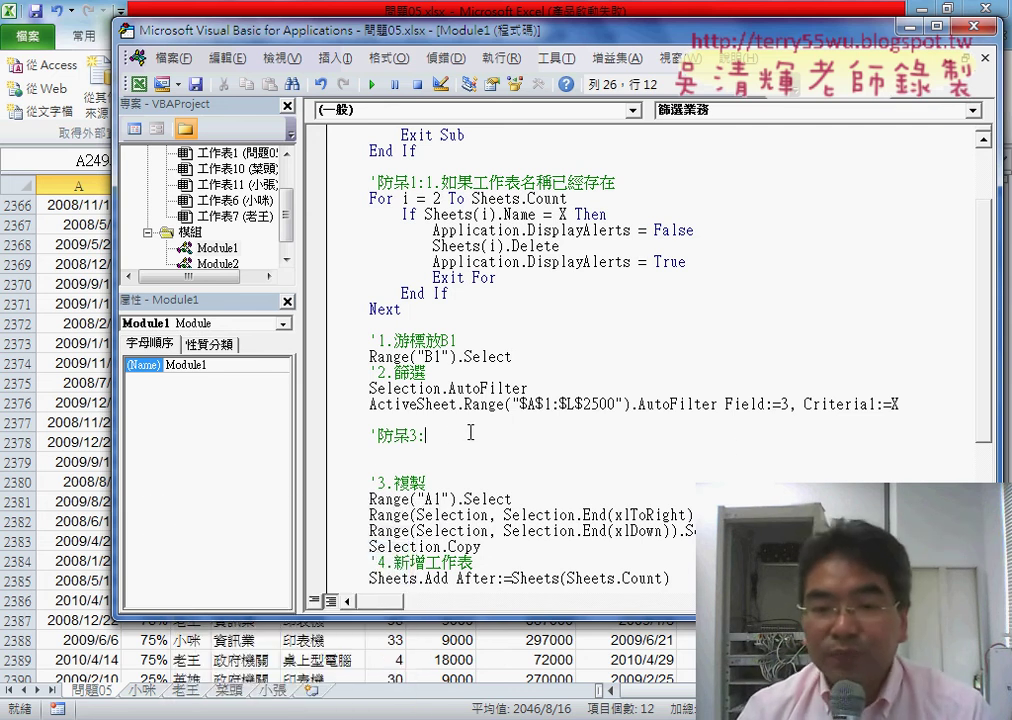
pyautogui.click(442, 448)
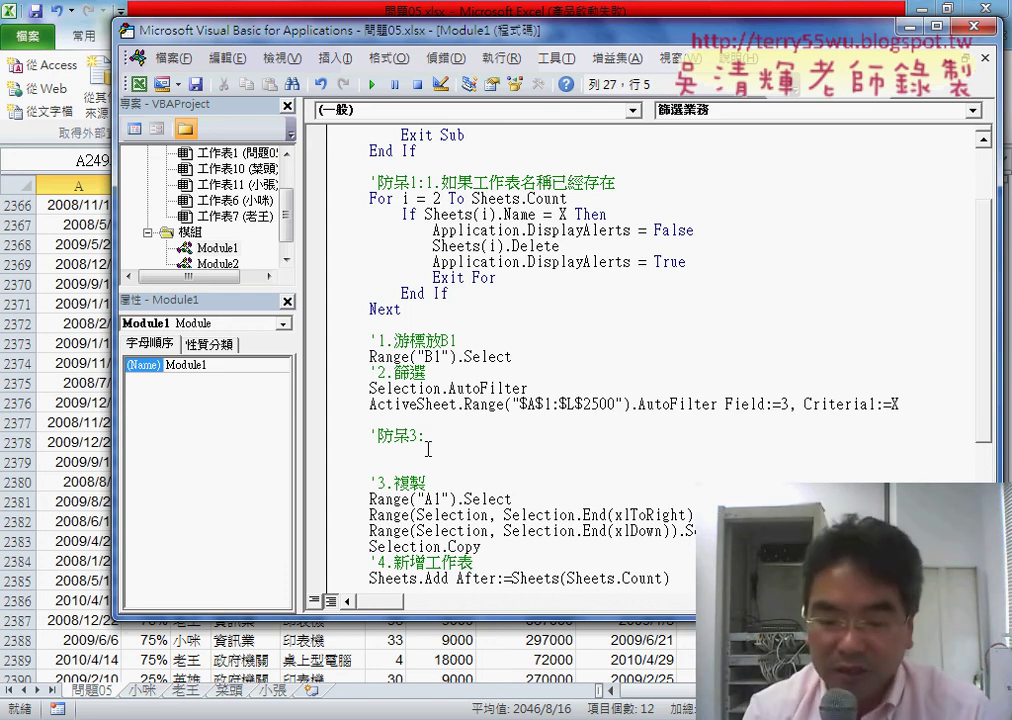
# Step: Type If Range("A1").End(xlDown).Row under '防呆3:, which raises a compile error expecting Then
pyautogui.write('ㄌ')
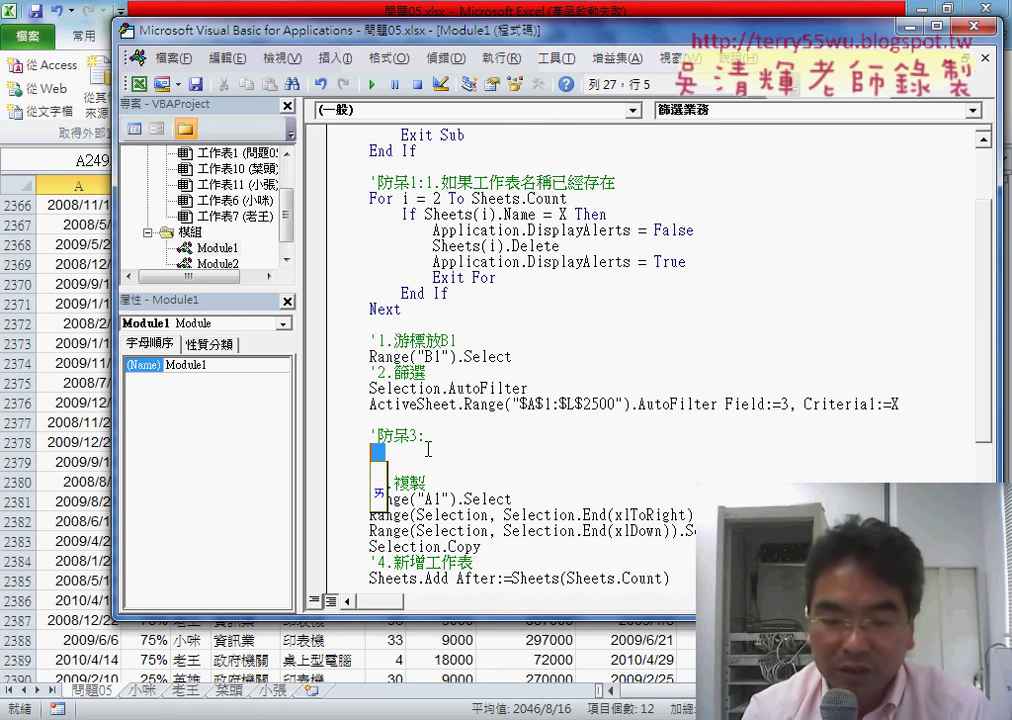
pyautogui.press('Escape')
pyautogui.write('if')
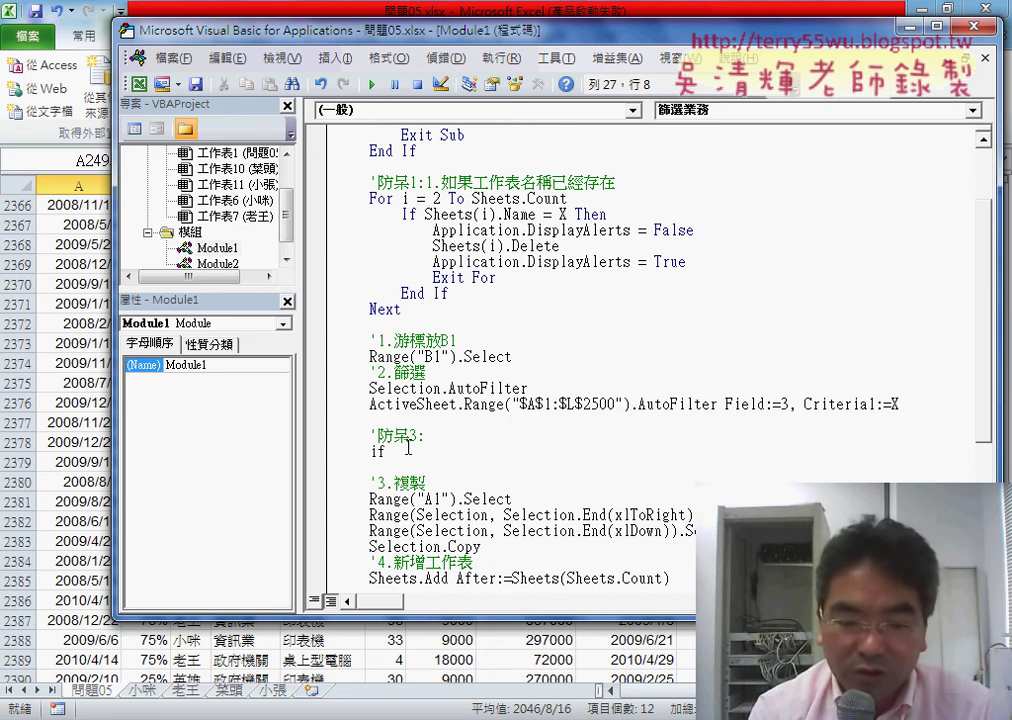
pyautogui.write('ran')
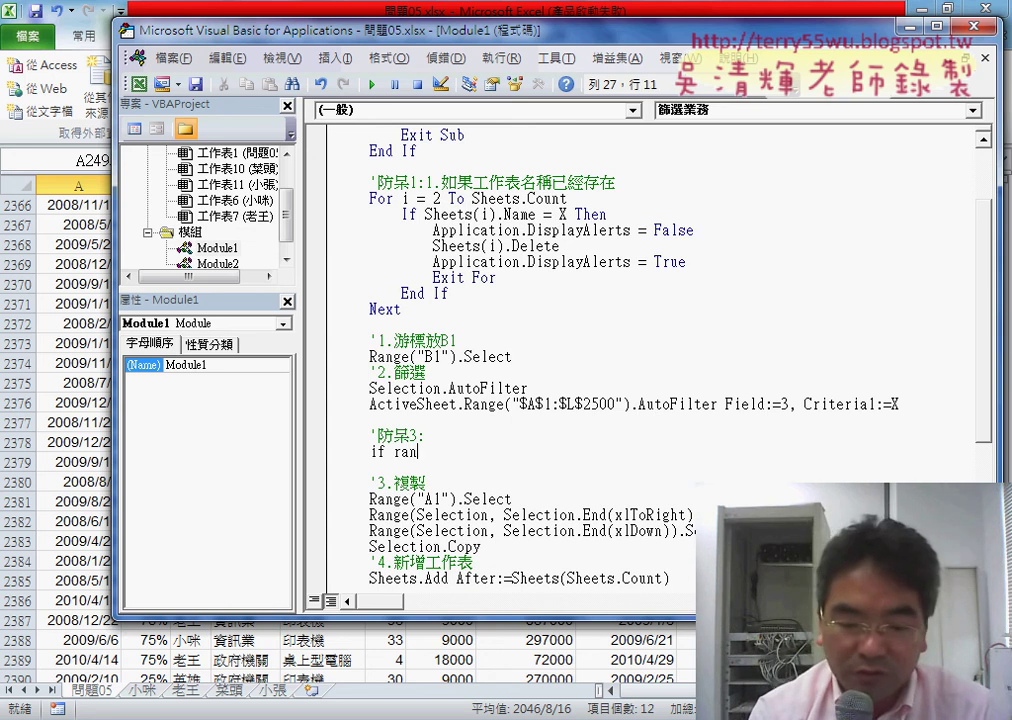
pyautogui.write('(')
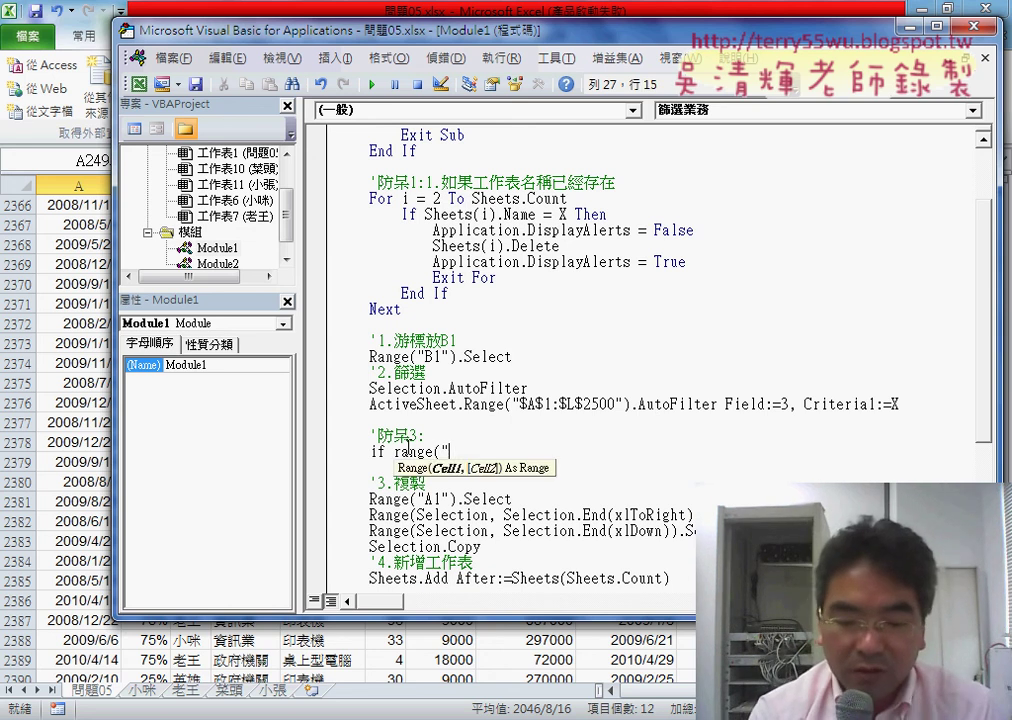
pyautogui.write('A"')
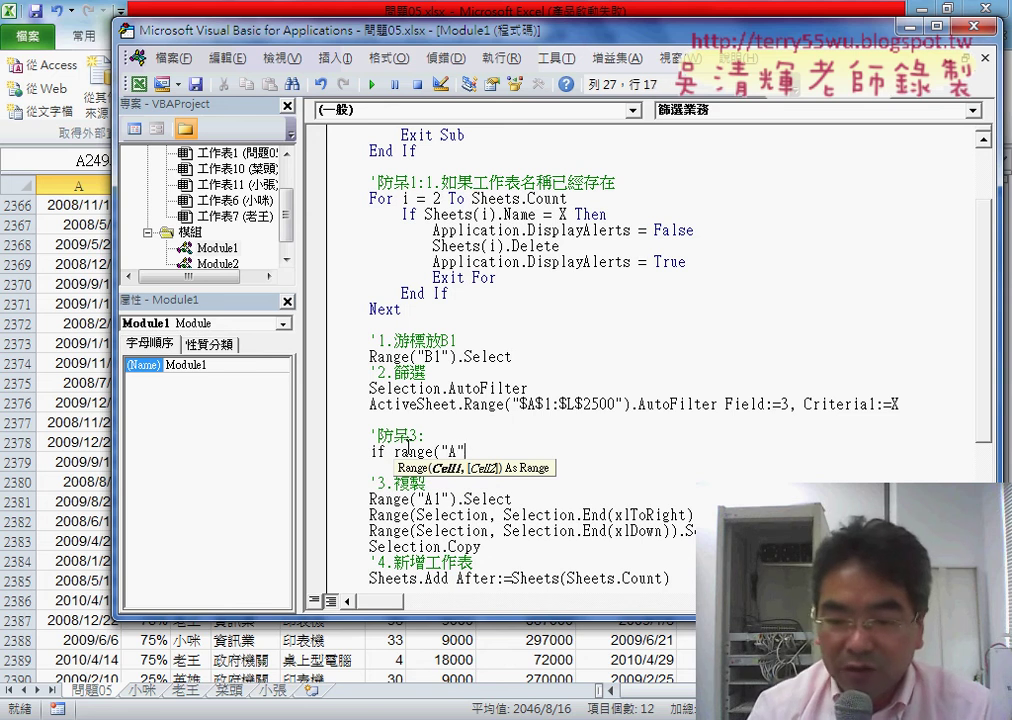
pyautogui.write('1"')
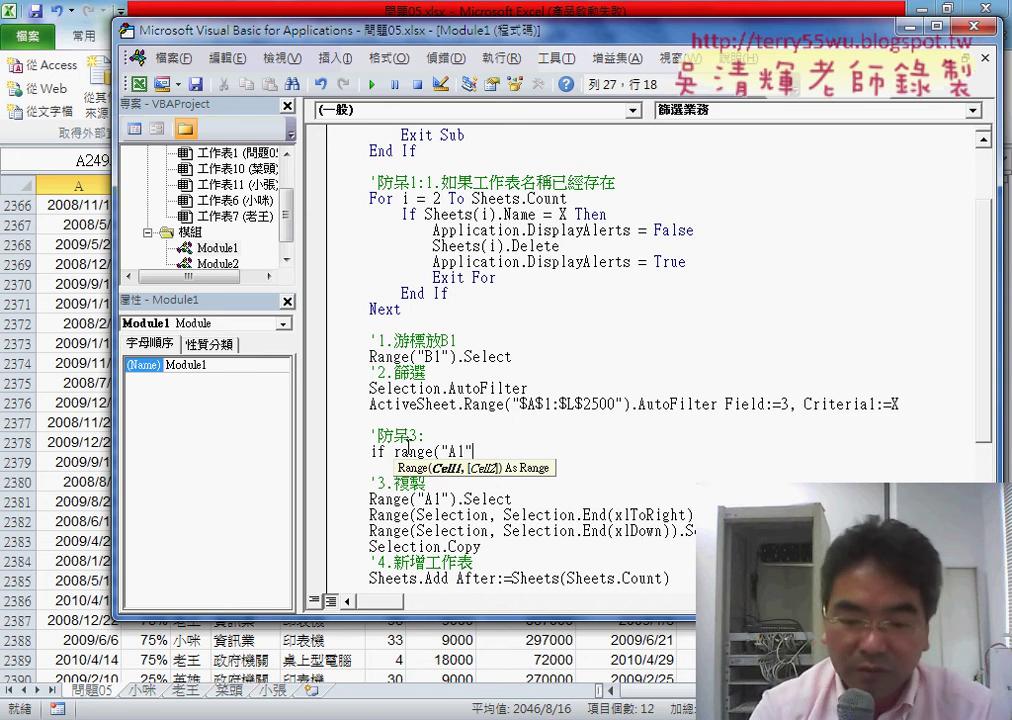
pyautogui.write(').')
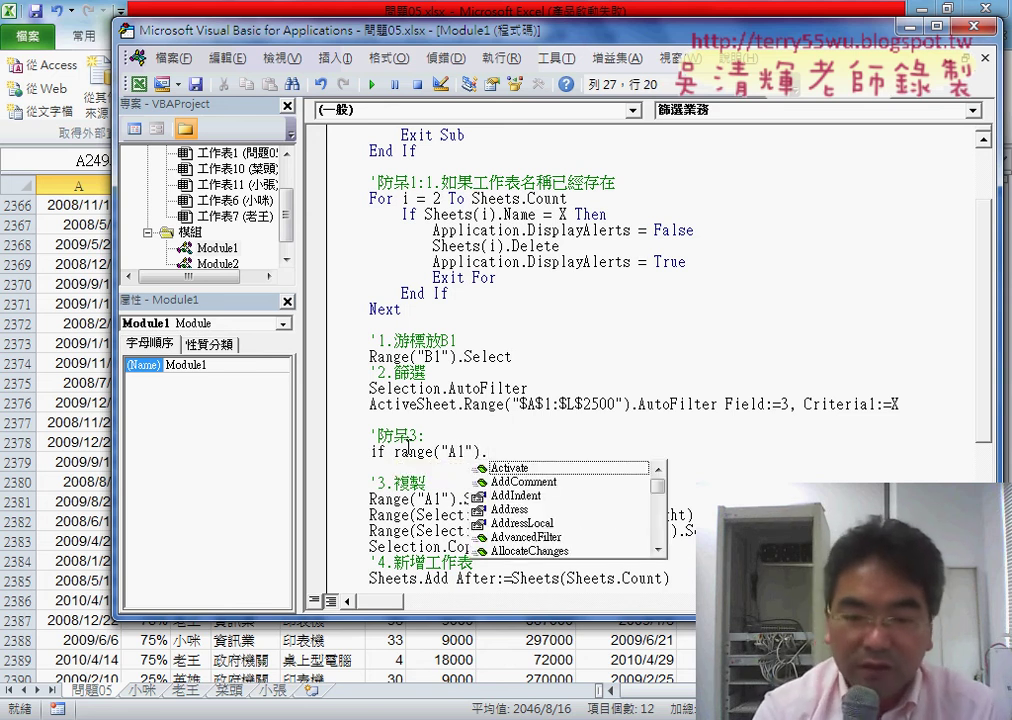
pyautogui.write('end ')
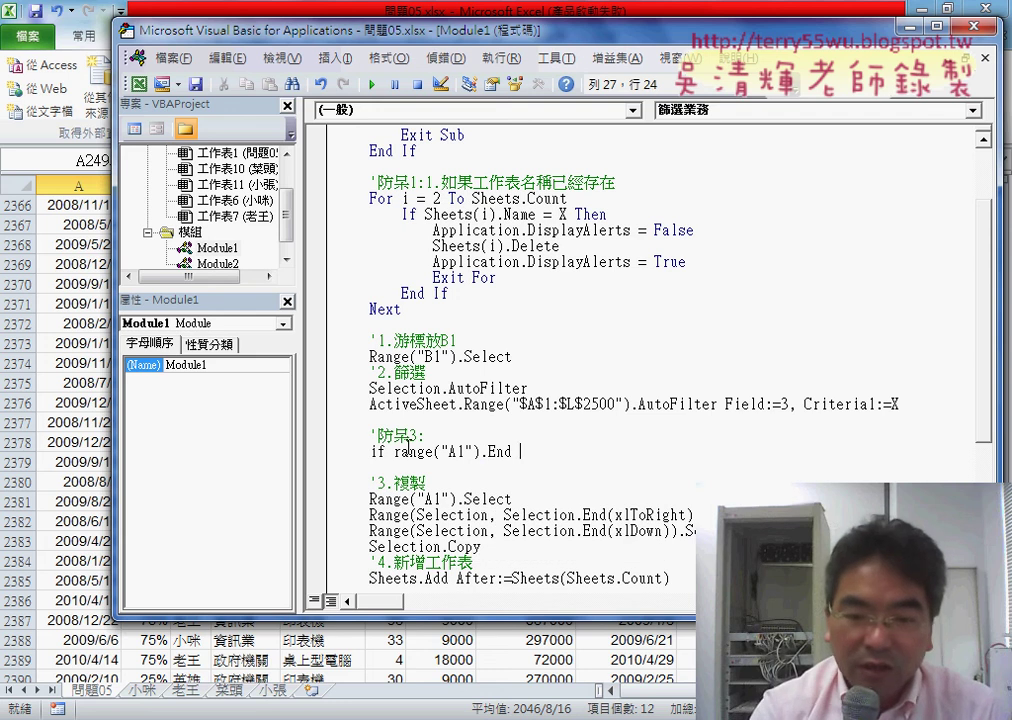
pyautogui.write('(xlDown ')
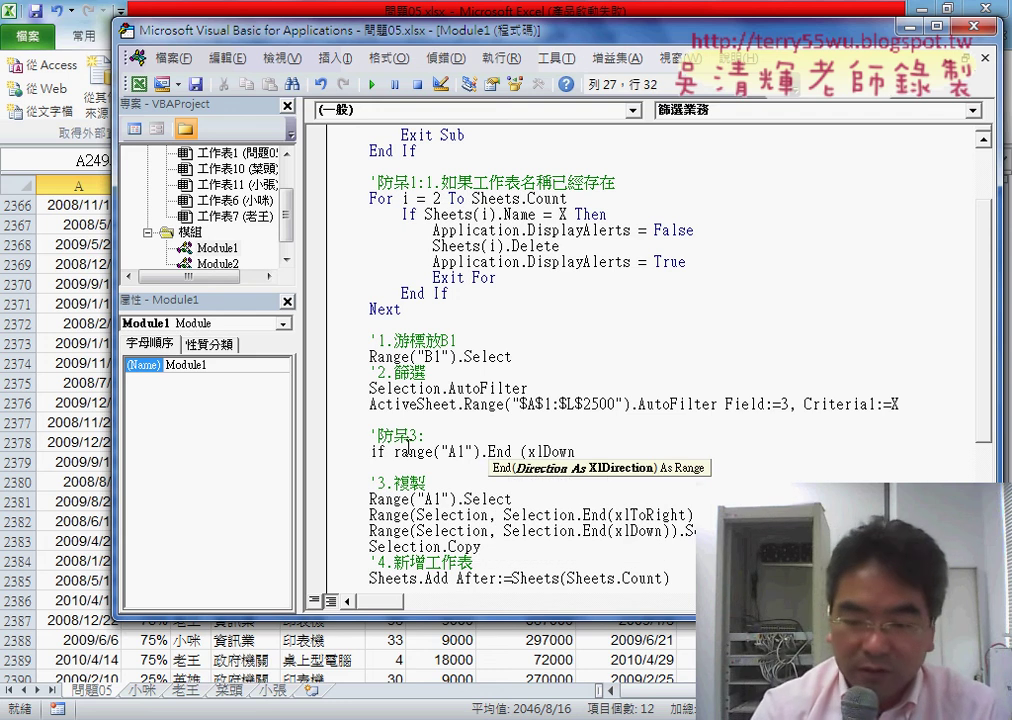
pyautogui.write(').row')
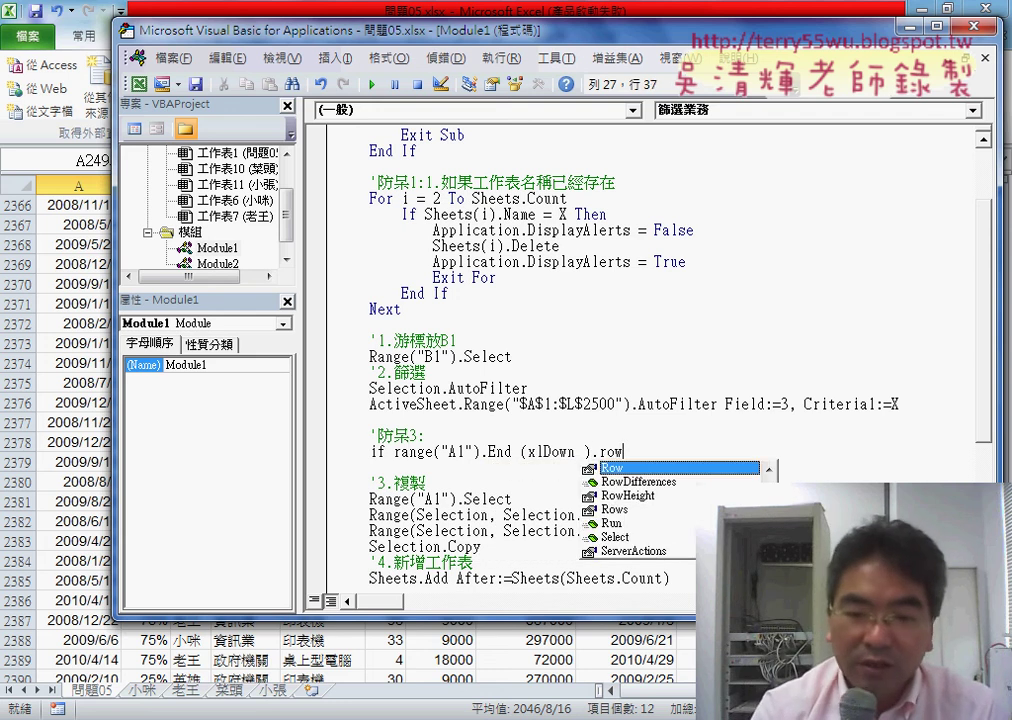
pyautogui.press('space')
pyautogui.press('Return')
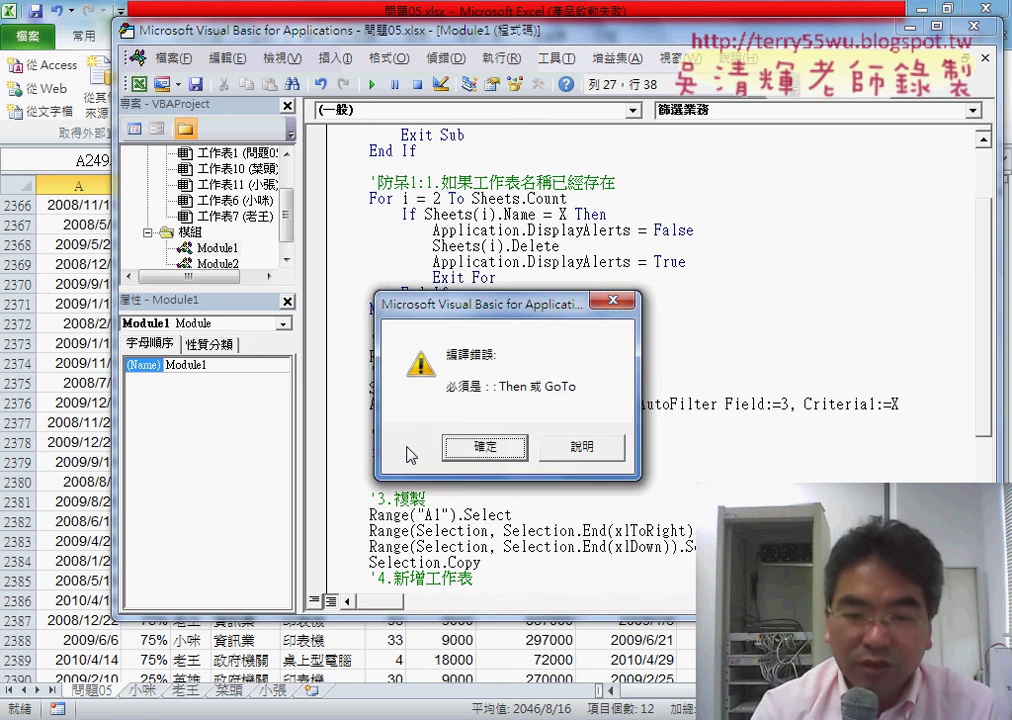
# Step: Complete the block as If Range("A1").End(xlDown).Row=1048576 Then … End If
pyautogui.press('Return')
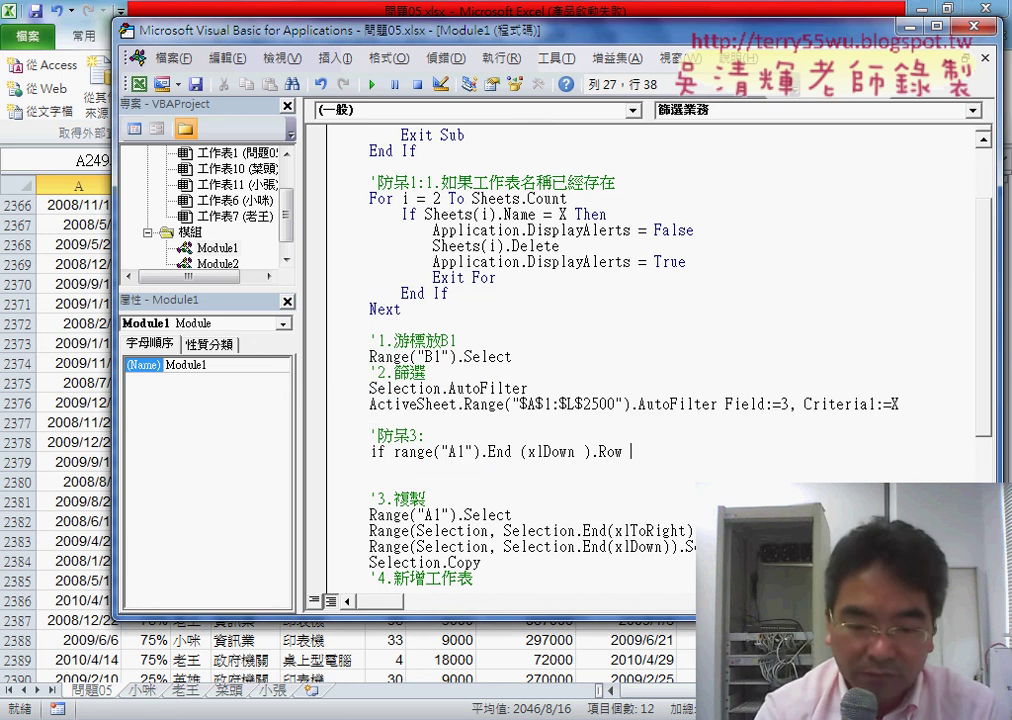
pyautogui.write('then')
pyautogui.press('Return')
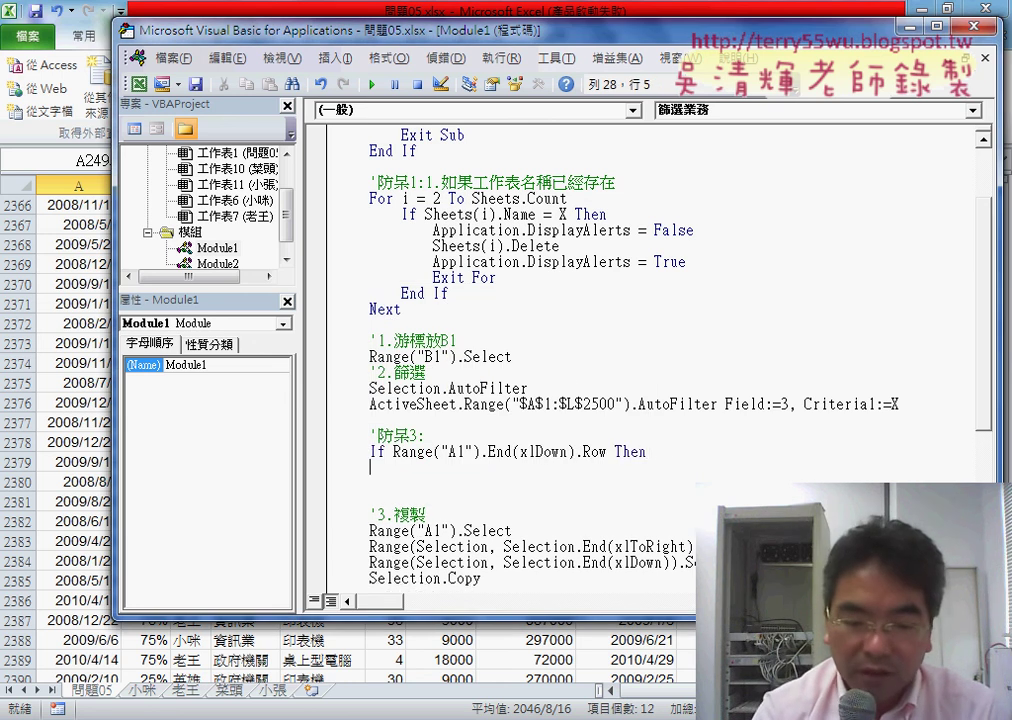
pyautogui.press('Return')
pyautogui.write('en')
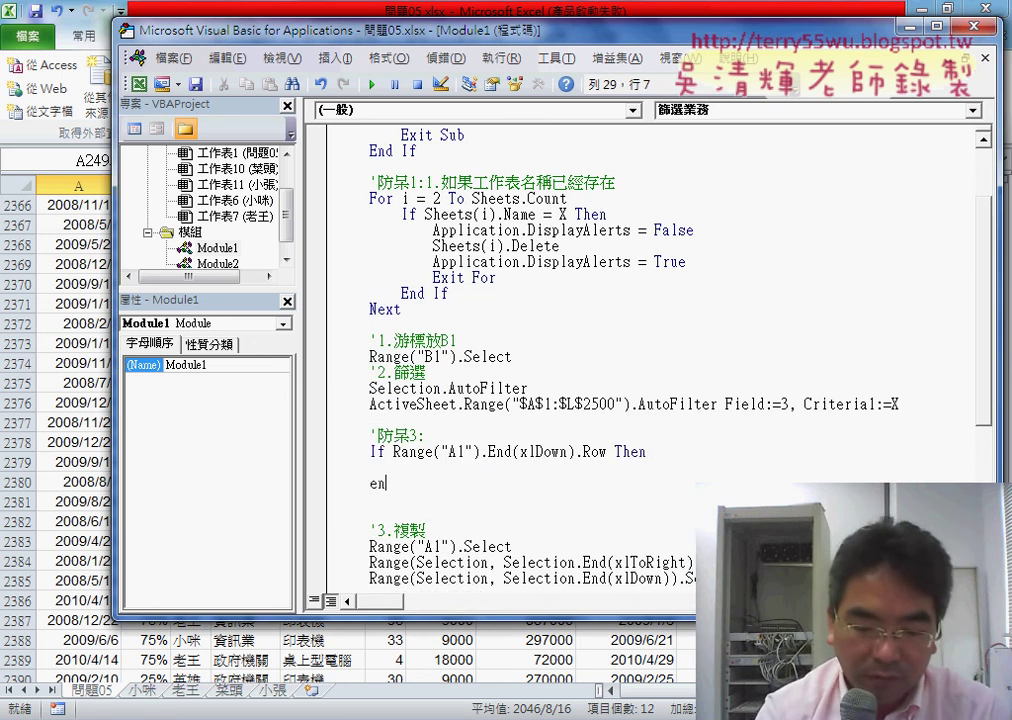
pyautogui.write('d if')
pyautogui.click(372, 467)
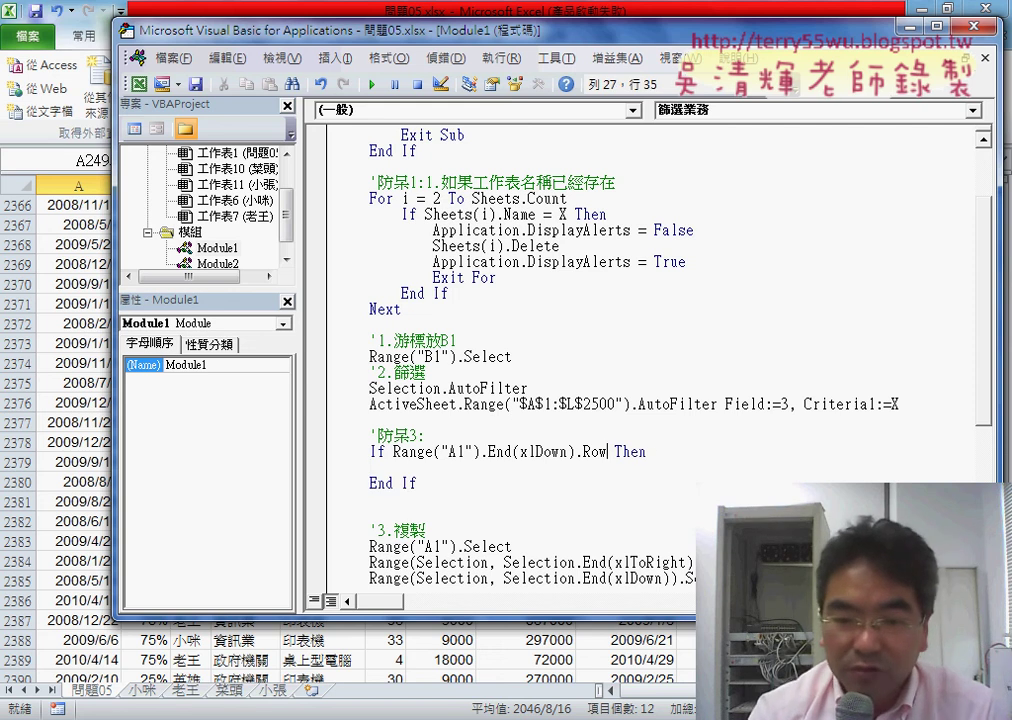
pyautogui.write('=104')
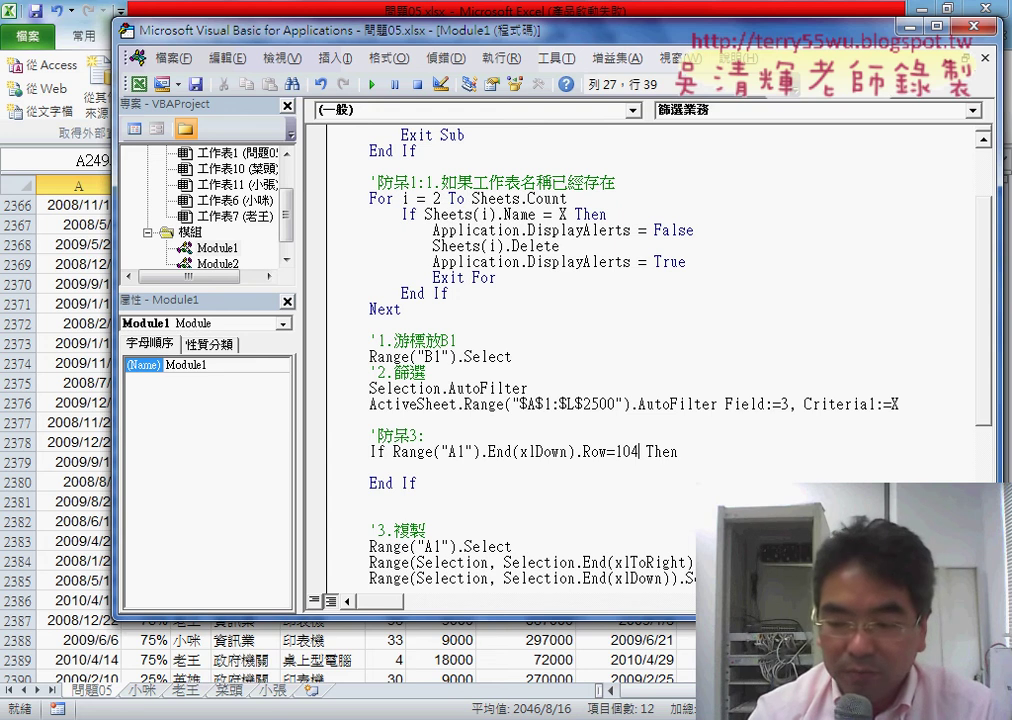
pyautogui.write('85')
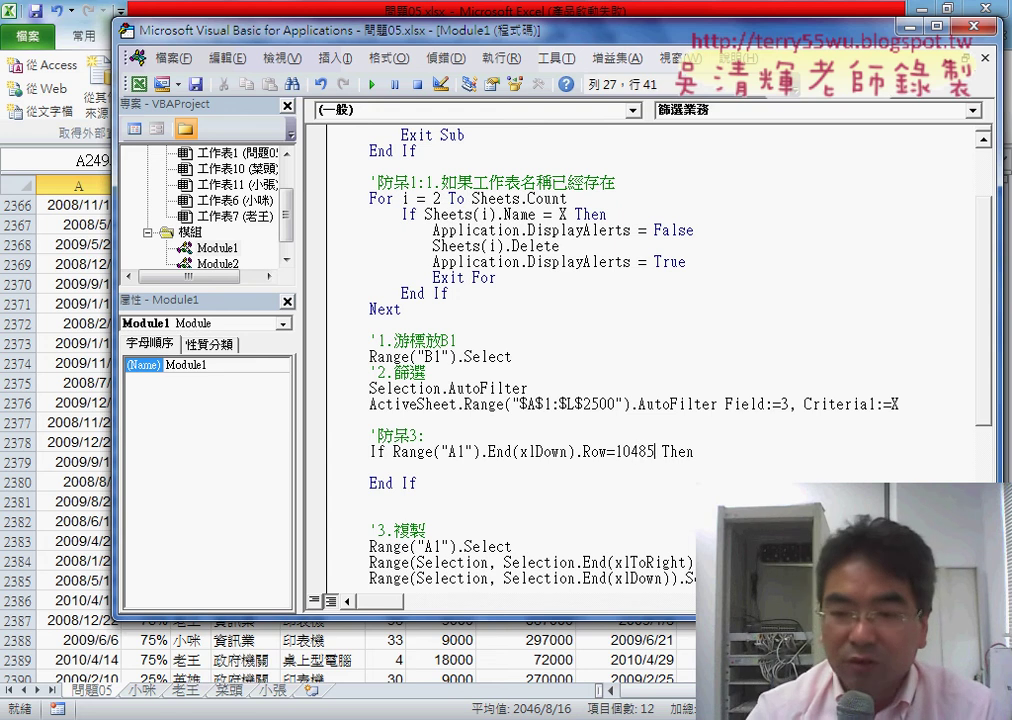
pyautogui.write('76')
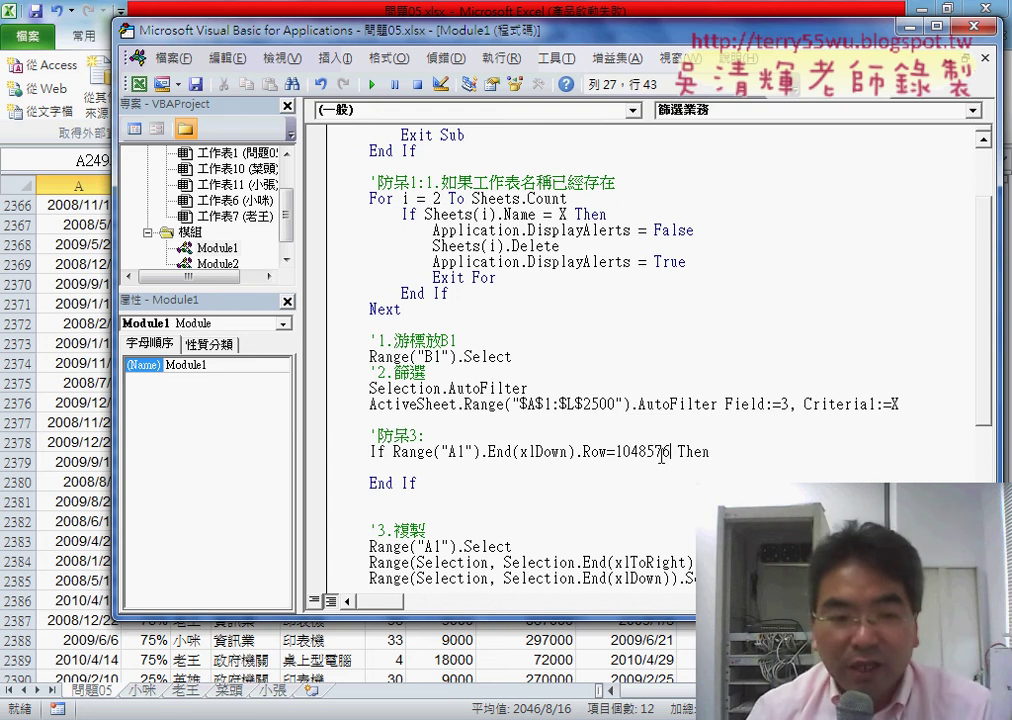
pyautogui.click(78, 540)
# Step: Verify the data ends at row 2500 and the sheet at row 1048576, then return to the top
pyautogui.hotkey('ctrl', 'Down')
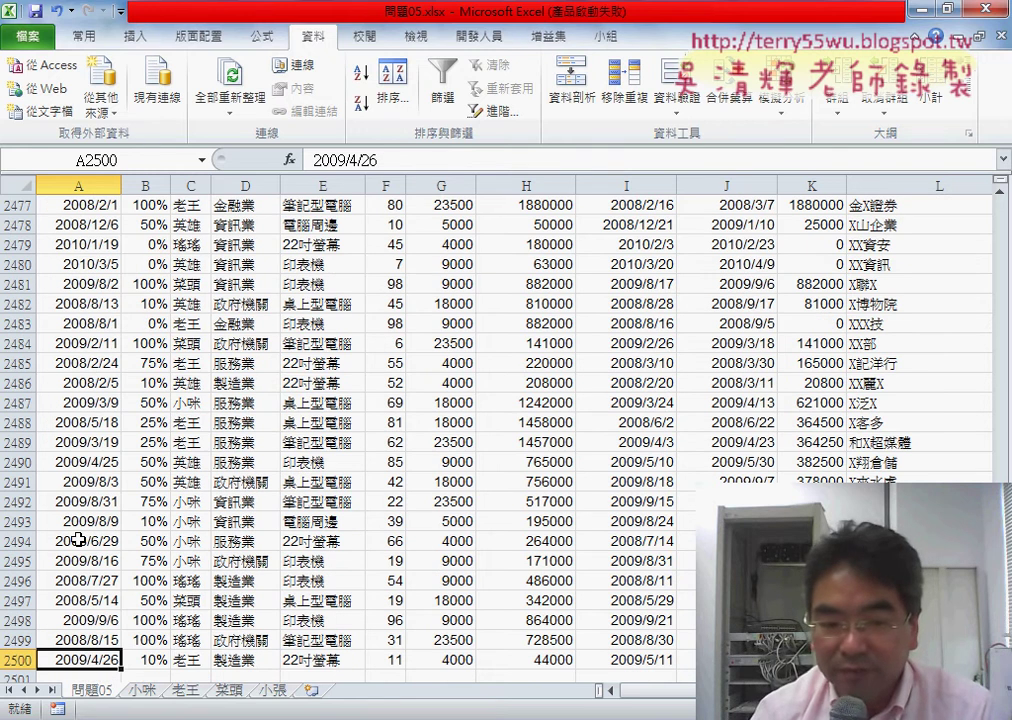
pyautogui.hotkey('ctrl', 'Down')
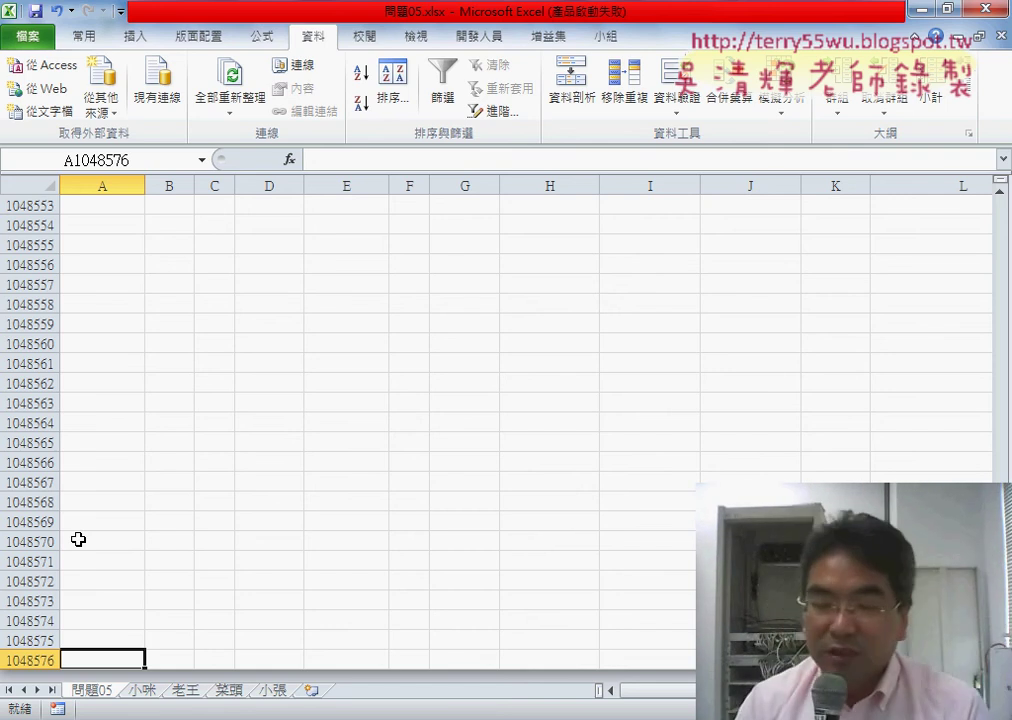
pyautogui.hotkey('ctrl', 'Up')
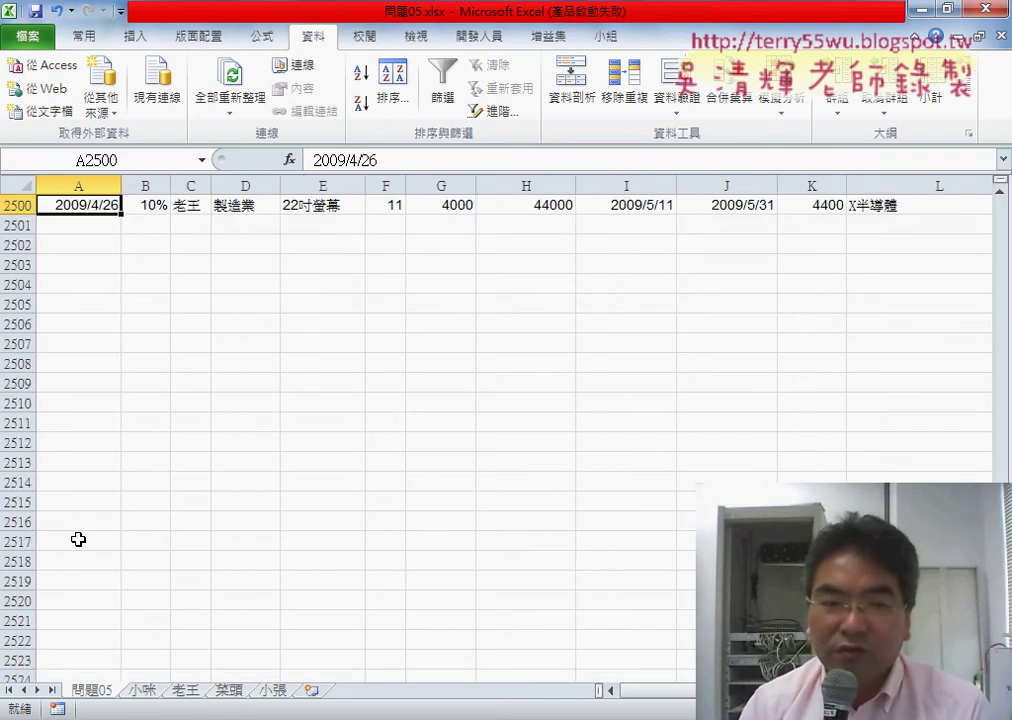
pyautogui.hotkey('ctrl', 'Up')
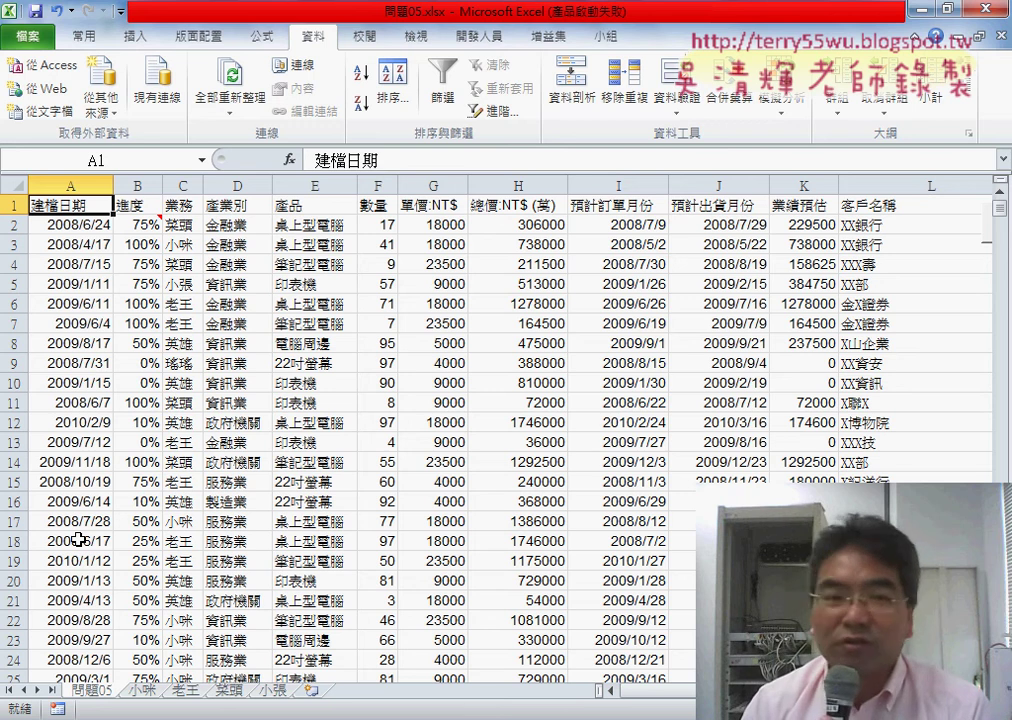
# Step: Step down through the sales records, then jump to the last data row 2500 and the empty sheet end
pyautogui.press('Down')
pyautogui.press('Down')
pyautogui.press('Down')
pyautogui.press('Down')
pyautogui.press('Down')
pyautogui.press('Down')
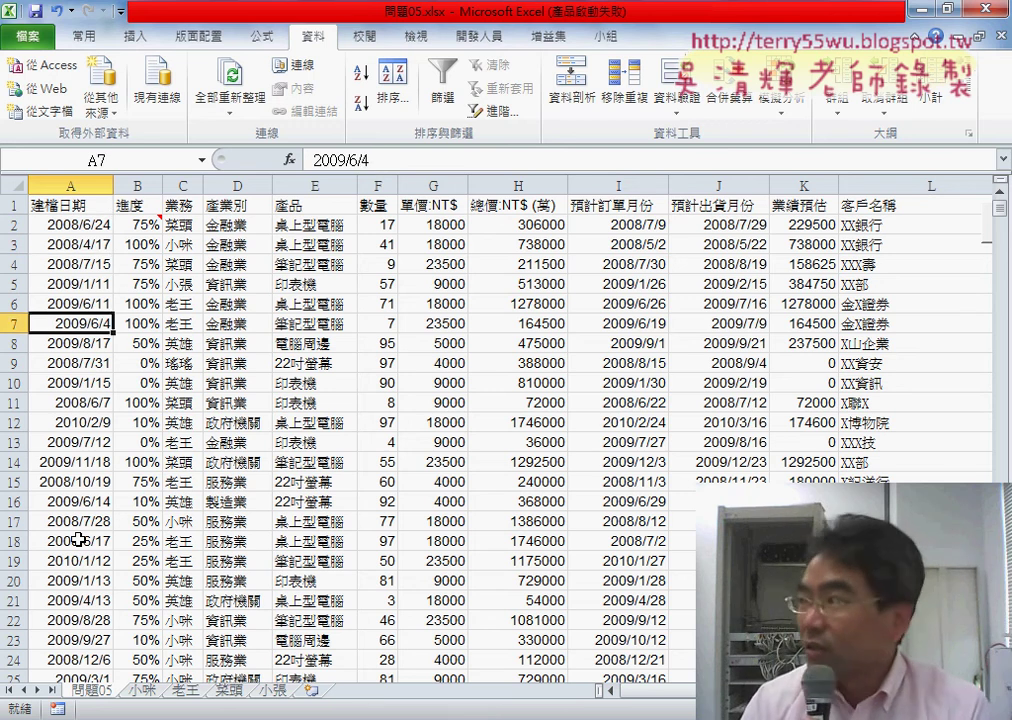
pyautogui.press('Down')
pyautogui.press('Down')
pyautogui.press('Down')
pyautogui.press('Down')
pyautogui.press('Down')
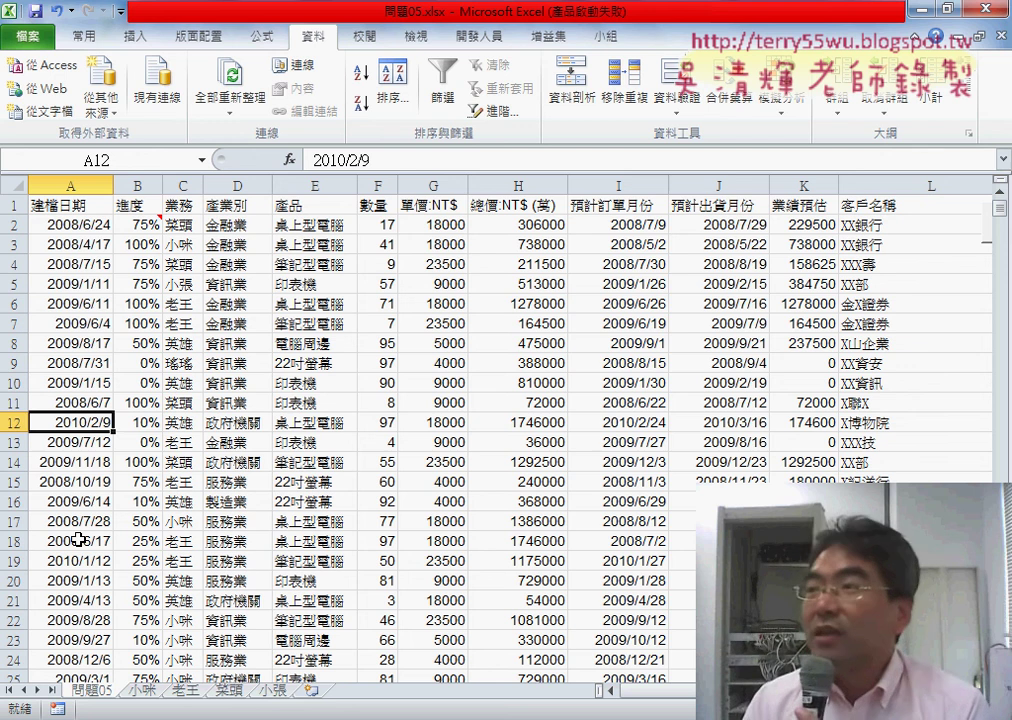
pyautogui.press('Down')
pyautogui.press('Down')
pyautogui.press('Down')
pyautogui.press('Down')
pyautogui.press('Down')
pyautogui.press('Down')
pyautogui.press('Down')
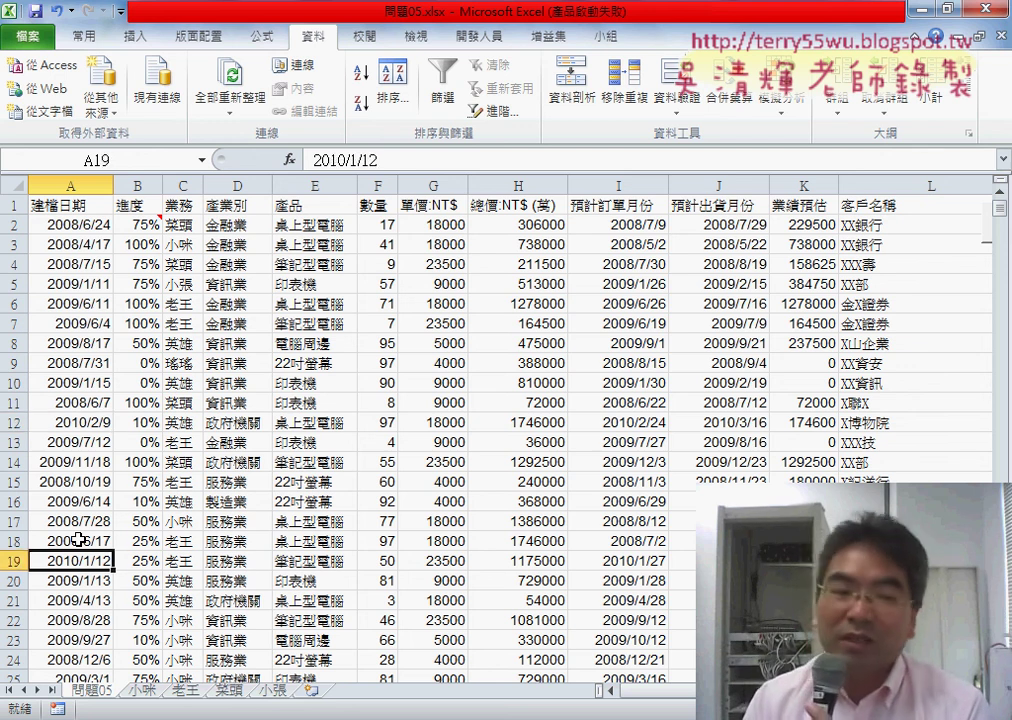
pyautogui.press('Down')
pyautogui.press('Down')
pyautogui.press('Down')
pyautogui.press('Down')
pyautogui.press('Down')
pyautogui.press('Down')
pyautogui.press('Down')
pyautogui.press('Down')
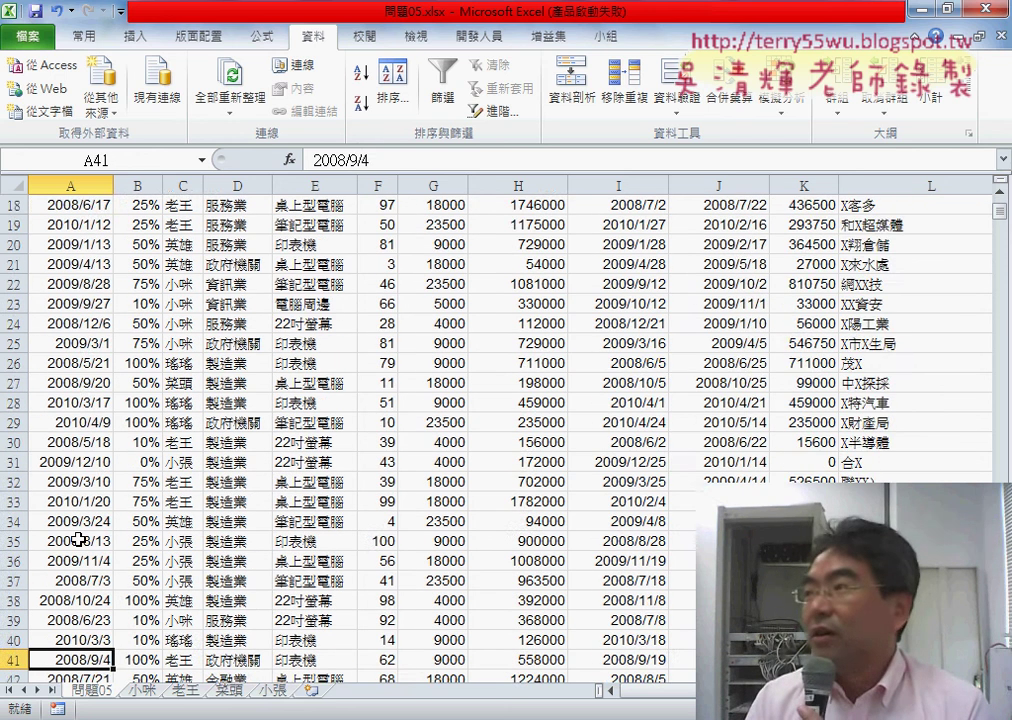
pyautogui.press('Down')
pyautogui.press('Down')
pyautogui.press('Down')
pyautogui.press('Down')
pyautogui.press('Down')
pyautogui.press('Down')
pyautogui.press('Down')
pyautogui.press('Down')
pyautogui.press('Down')
pyautogui.press('Down')
pyautogui.press('Down')
pyautogui.press('Down')
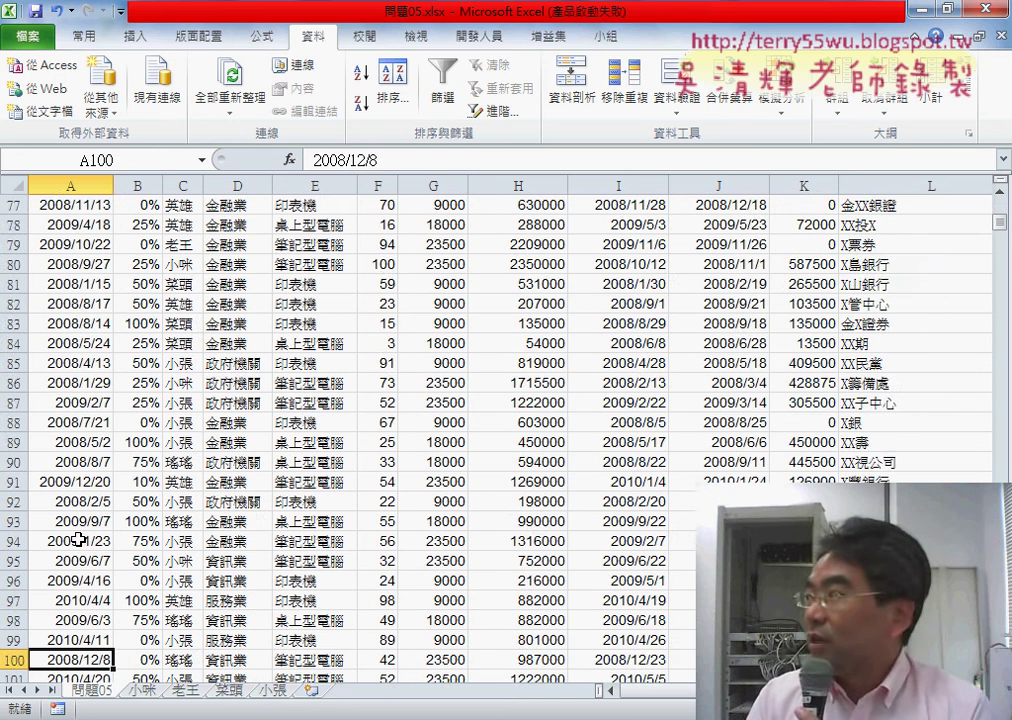
pyautogui.press('Down')
pyautogui.press('Down')
pyautogui.press('Down')
pyautogui.press('Down')
pyautogui.press('Down')
pyautogui.press('Down')
pyautogui.press('Down')
pyautogui.press('Down')
pyautogui.press('Down')
pyautogui.press('Down')
pyautogui.press('Down')
pyautogui.press('Down')
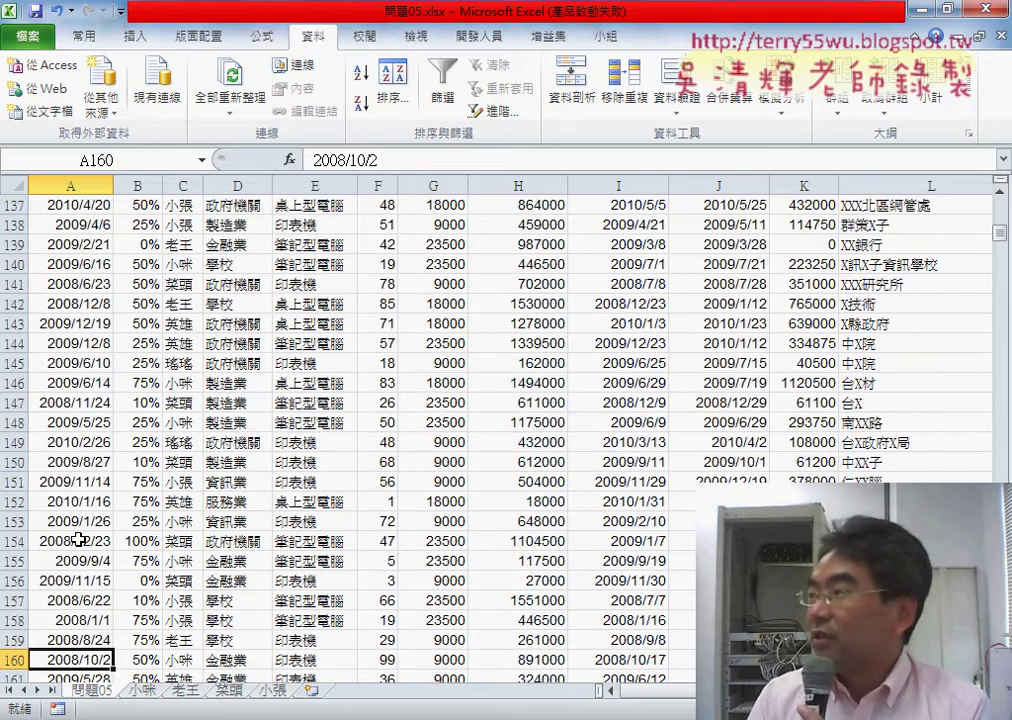
pyautogui.press('Down')
pyautogui.press('Down')
pyautogui.press('Down')
pyautogui.press('Down')
pyautogui.press('Down')
pyautogui.press('Down')
pyautogui.press('Down')
pyautogui.press('Down')
pyautogui.press('Down')
pyautogui.press('Down')
pyautogui.press('Down')
pyautogui.press('Down')
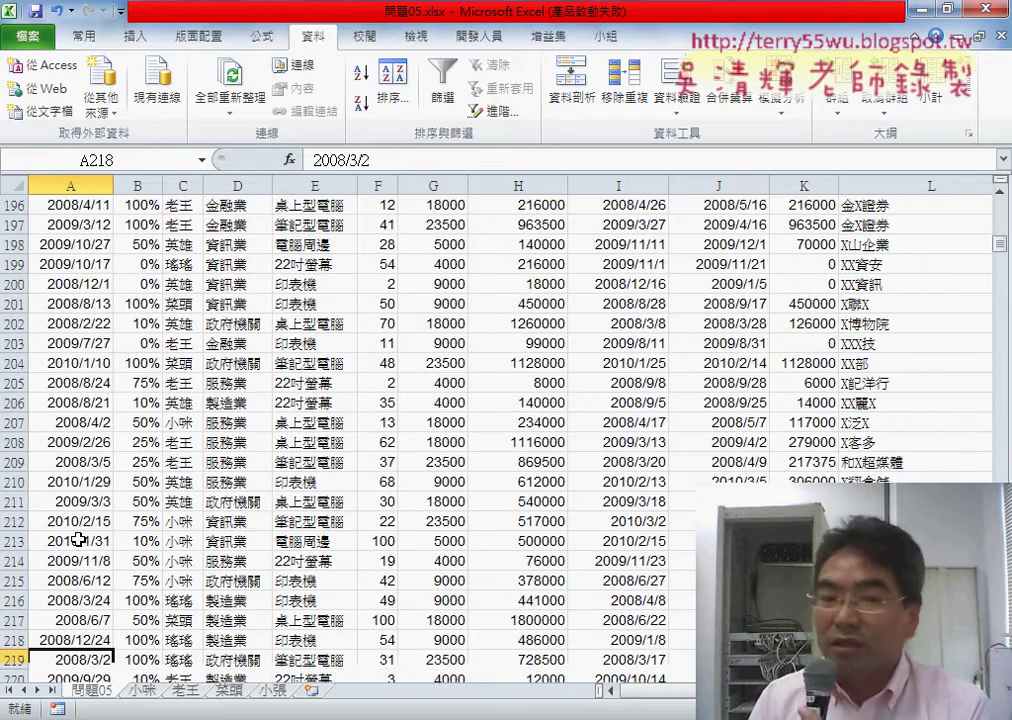
pyautogui.press('Down')
pyautogui.press('Down')
pyautogui.press('Down')
pyautogui.press('Down')
pyautogui.press('Down')
pyautogui.press('Down')
pyautogui.press('Down')
pyautogui.press('Down')
pyautogui.press('Down')
pyautogui.press('Down')
pyautogui.press('Down')
pyautogui.press('Down')
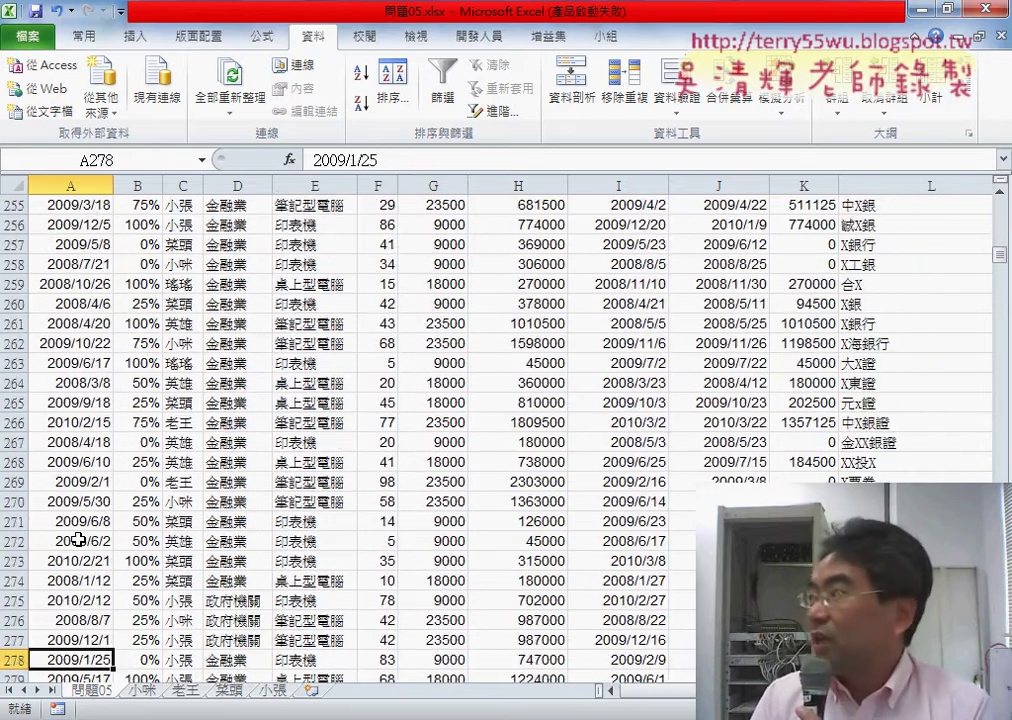
pyautogui.press('Down')
pyautogui.press('Down')
pyautogui.press('Down')
pyautogui.press('Down')
pyautogui.press('Down')
pyautogui.press('Down')
pyautogui.press('Down')
pyautogui.press('Down')
pyautogui.press('Down')
pyautogui.press('Down')
pyautogui.press('Down')
pyautogui.press('Down')
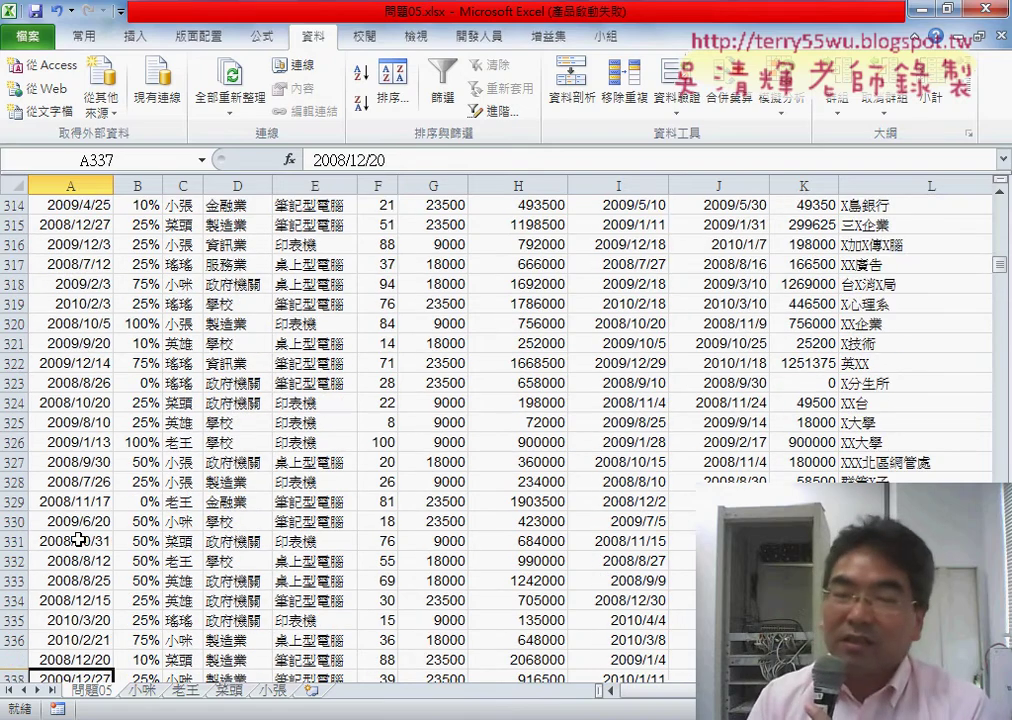
pyautogui.press('Down')
pyautogui.press('Down')
pyautogui.press('Down')
pyautogui.press('Down')
pyautogui.press('Down')
pyautogui.press('Down')
pyautogui.press('Down')
pyautogui.press('Down')
pyautogui.press('Down')
pyautogui.press('Down')
pyautogui.press('Down')
pyautogui.press('Down')
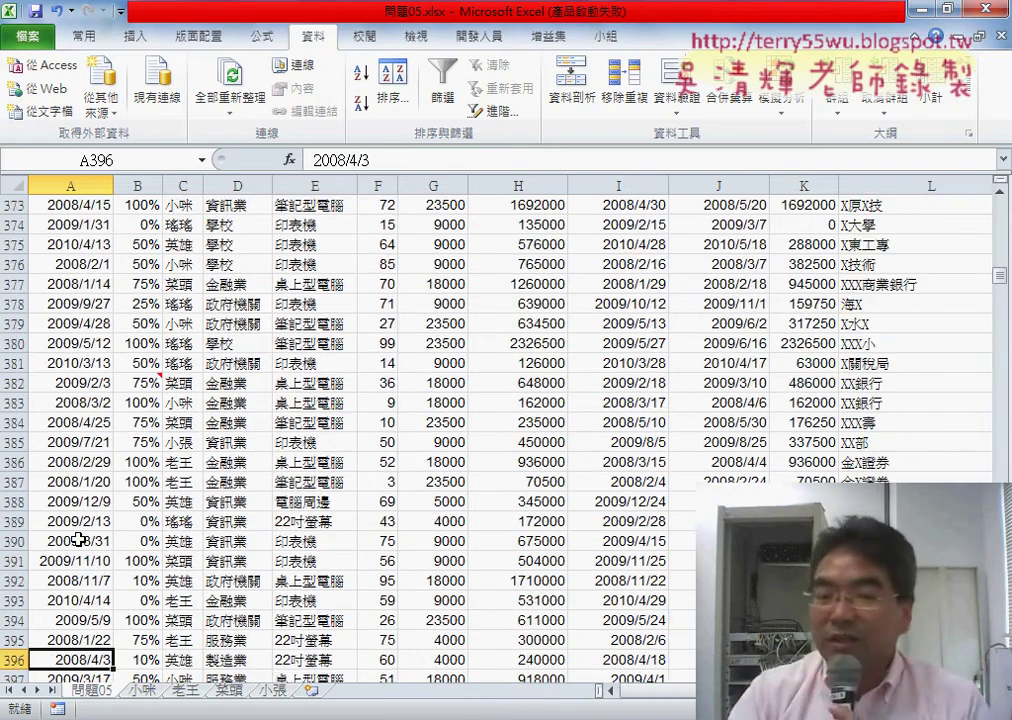
pyautogui.press('Down')
pyautogui.press('Down')
pyautogui.press('Down')
pyautogui.press('Down')
pyautogui.press('Down')
pyautogui.press('Down')
pyautogui.press('Down')
pyautogui.press('Down')
pyautogui.press('Down')
pyautogui.press('Down')
pyautogui.press('Down')
pyautogui.press('Down')
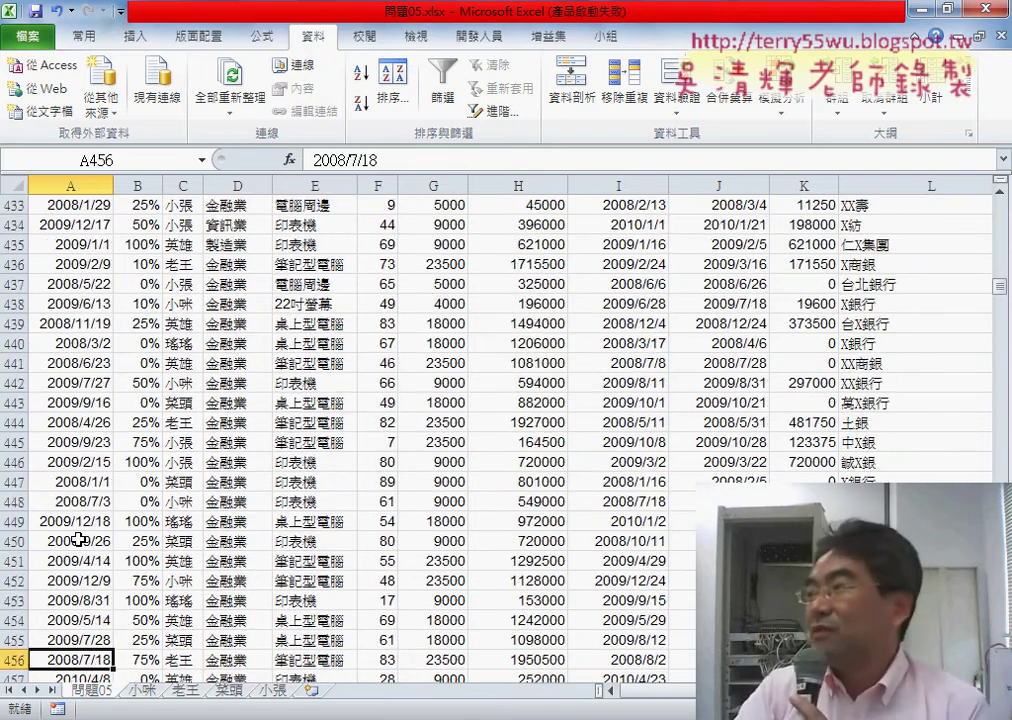
pyautogui.press('Down')
pyautogui.press('Down')
pyautogui.press('Down')
pyautogui.press('Down')
pyautogui.press('Down')
pyautogui.press('Down')
pyautogui.press('Down')
pyautogui.press('Down')
pyautogui.press('Down')
pyautogui.press('Down')
pyautogui.press('Down')
pyautogui.press('Down')
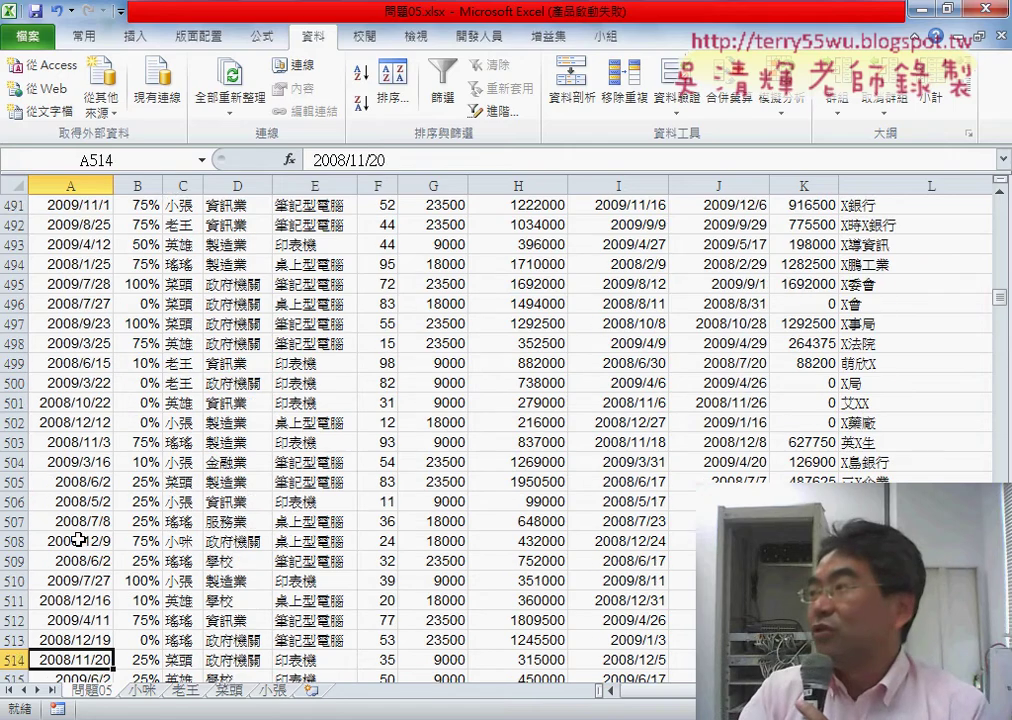
pyautogui.press('Down')
pyautogui.press('Down')
pyautogui.press('Down')
pyautogui.press('Down')
pyautogui.press('Down')
pyautogui.press('Down')
pyautogui.press('Down')
pyautogui.press('Down')
pyautogui.press('Down')
pyautogui.press('Down')
pyautogui.press('Down')
pyautogui.press('Down')
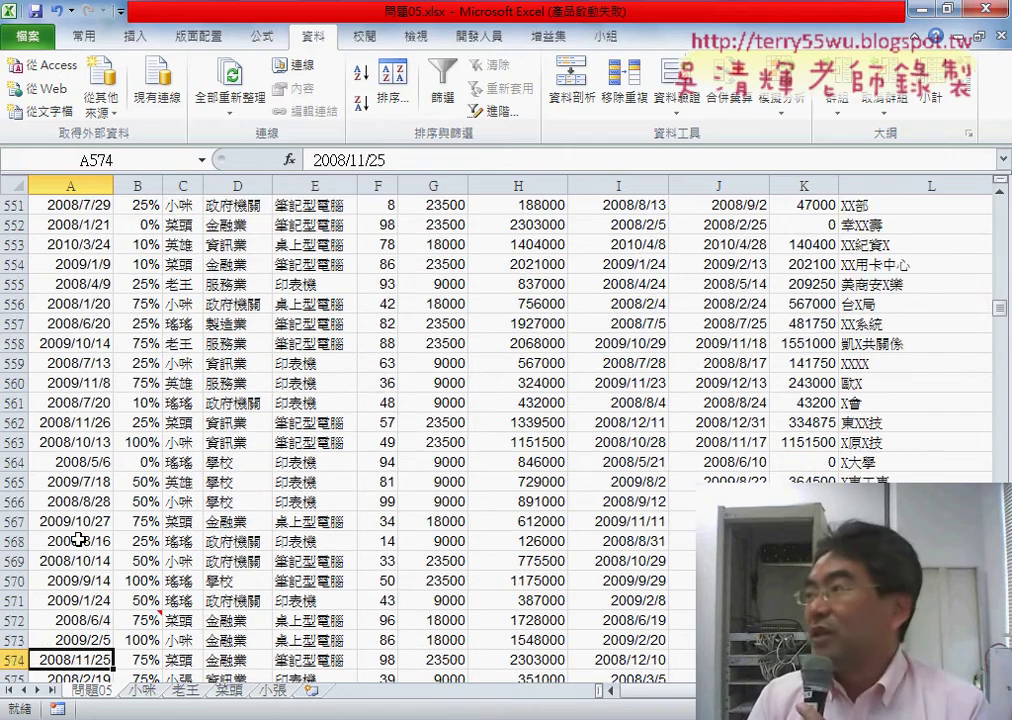
pyautogui.press('Down')
pyautogui.press('Down')
pyautogui.press('Down')
pyautogui.press('Down')
pyautogui.press('Down')
pyautogui.press('Down')
pyautogui.press('Down')
pyautogui.press('Down')
pyautogui.press('Down')
pyautogui.press('Down')
pyautogui.press('Down')
pyautogui.press('Down')
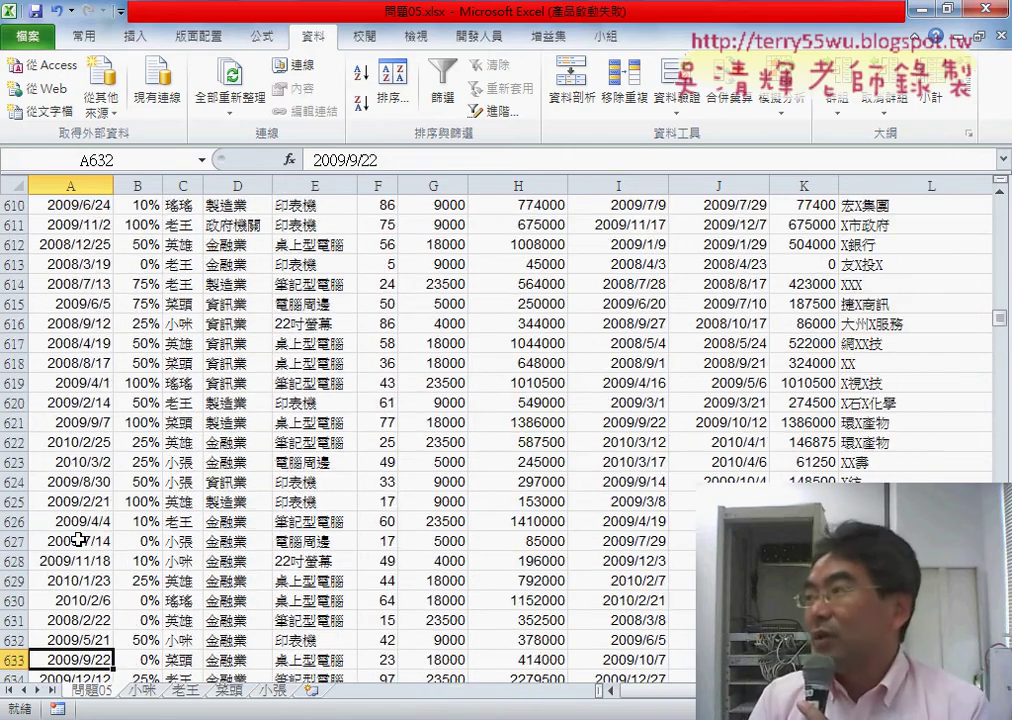
pyautogui.press('Down')
pyautogui.press('Down')
pyautogui.press('Down')
pyautogui.press('Down')
pyautogui.press('Down')
pyautogui.press('Down')
pyautogui.press('Down')
pyautogui.press('Down')
pyautogui.press('Down')
pyautogui.press('Down')
pyautogui.press('Down')
pyautogui.press('Down')
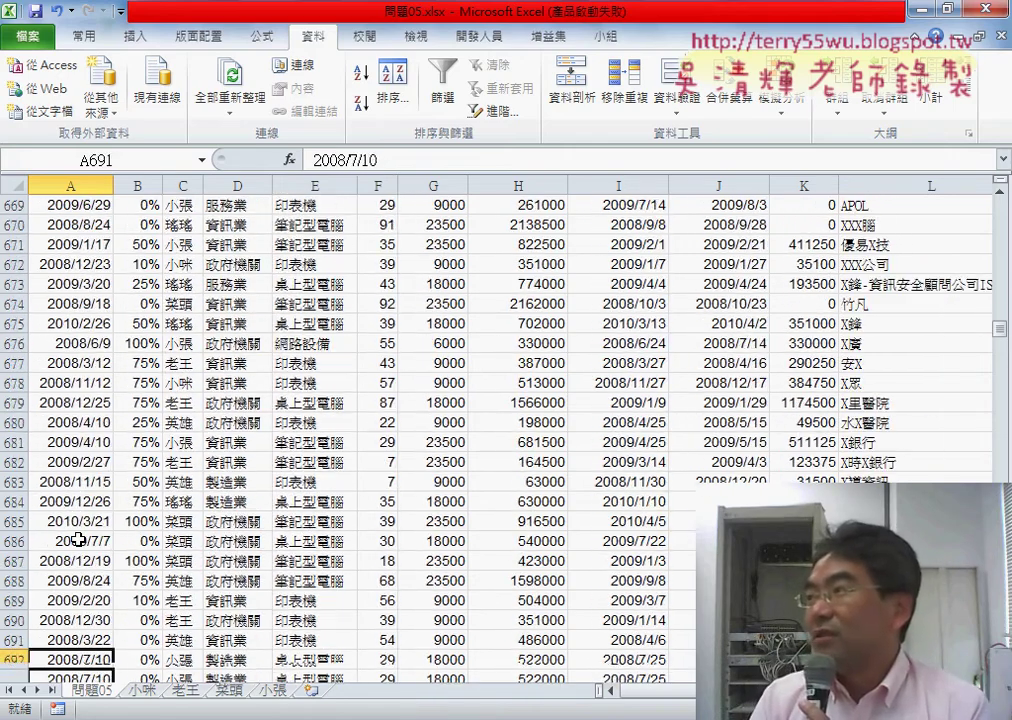
pyautogui.press('Down')
pyautogui.press('Down')
pyautogui.press('Down')
pyautogui.press('Down')
pyautogui.press('Down')
pyautogui.press('Down')
pyautogui.press('Down')
pyautogui.press('Down')
pyautogui.press('Down')
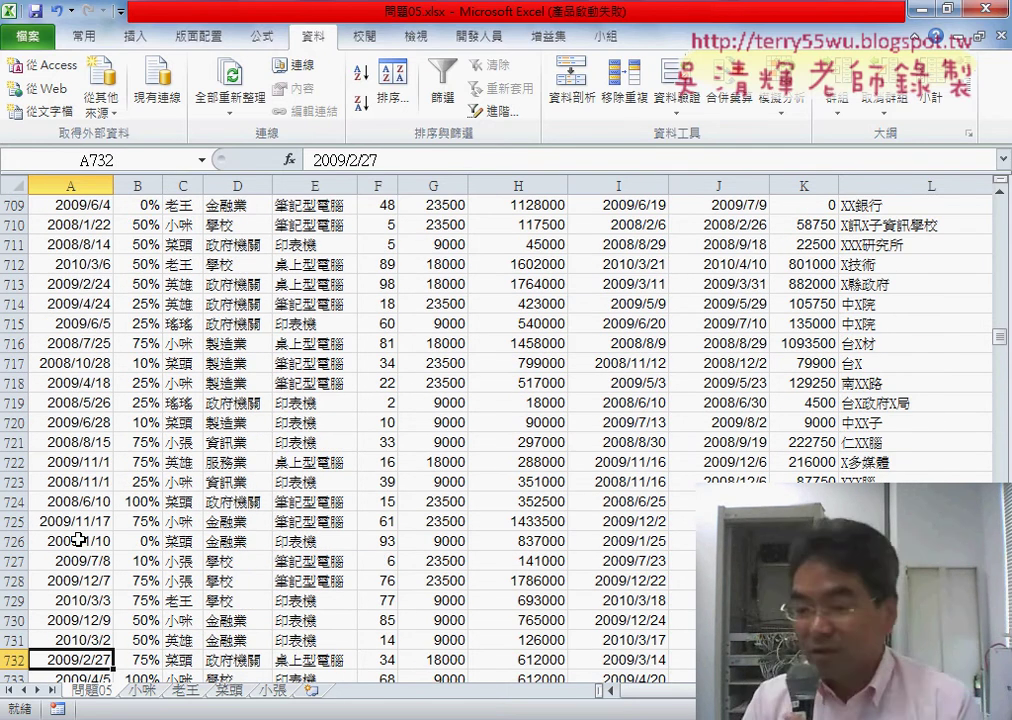
pyautogui.press('Down')
pyautogui.press('Down')
pyautogui.press('Down')
pyautogui.press('Down')
pyautogui.press('Down')
pyautogui.press('Down')
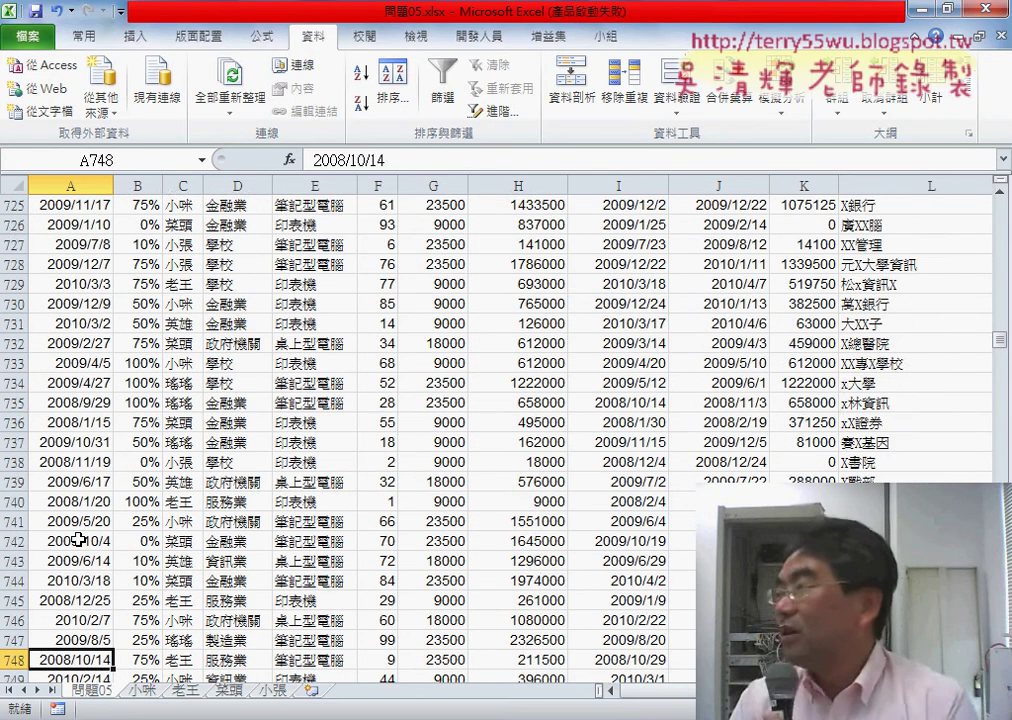
pyautogui.press('Down')
pyautogui.press('Down')
pyautogui.press('Down')
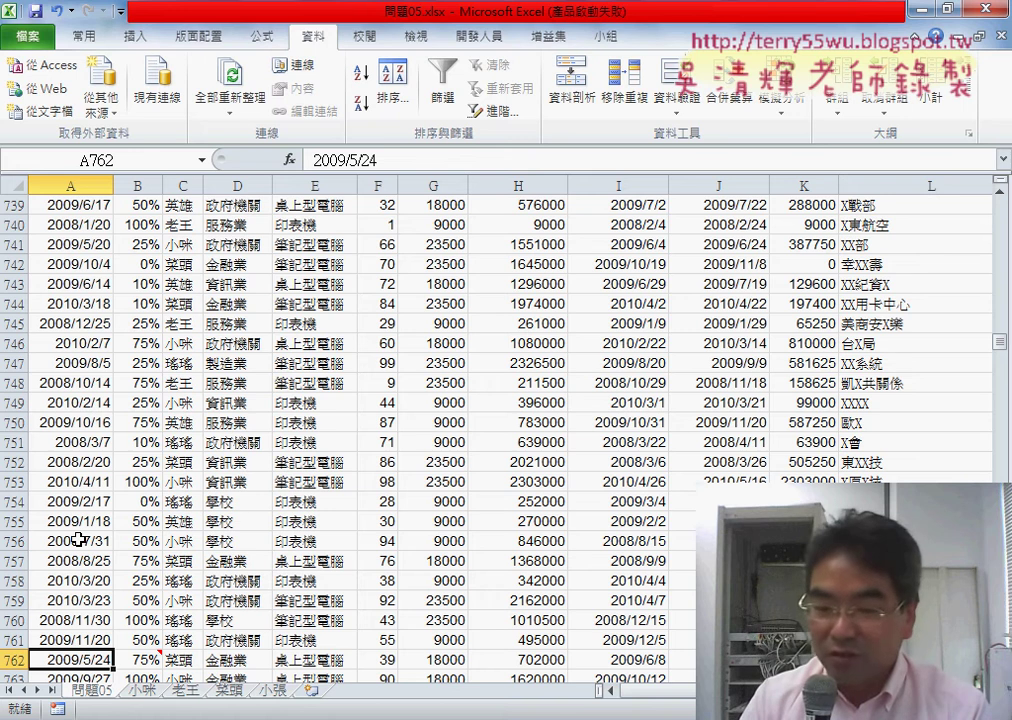
pyautogui.hotkey('ctrl', 'Down')
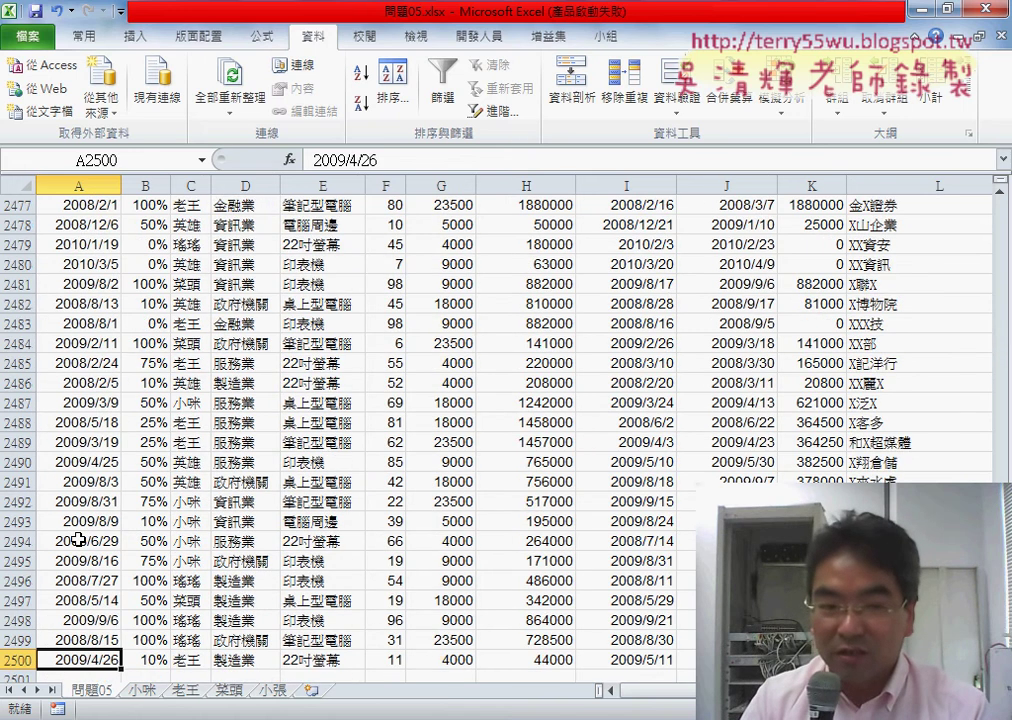
pyautogui.hotkey('ctrl', 'Down')
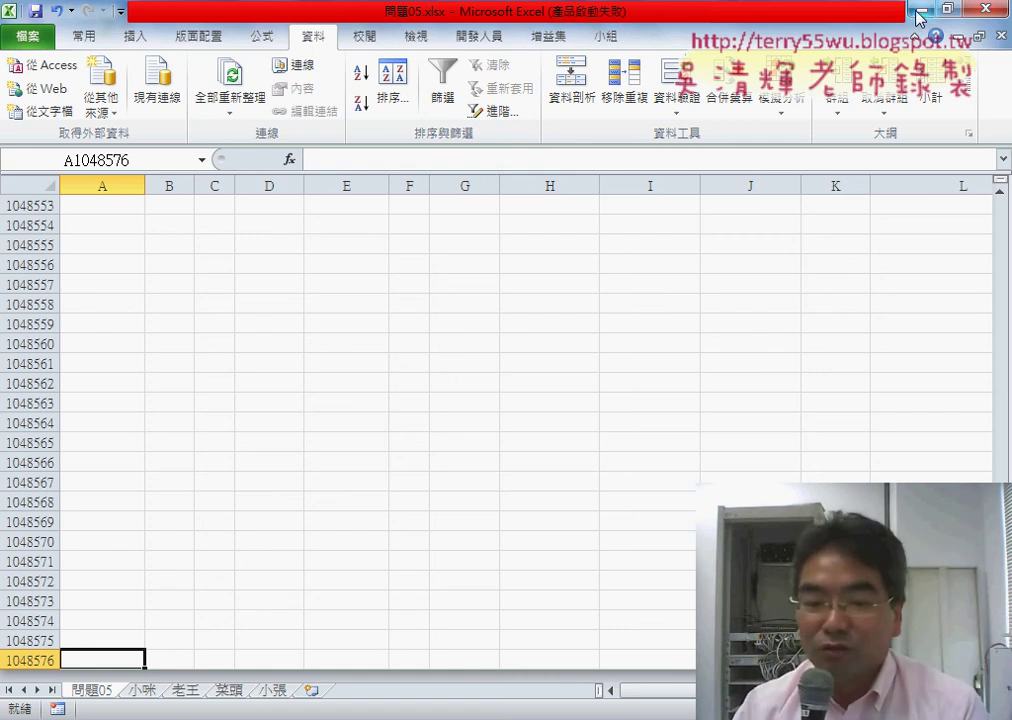
# Step: Inside the row-1048576 If block, write MsgBox "查無資料!!", vbInformation and start a new line
pyautogui.hotkey('alt', 'F11')
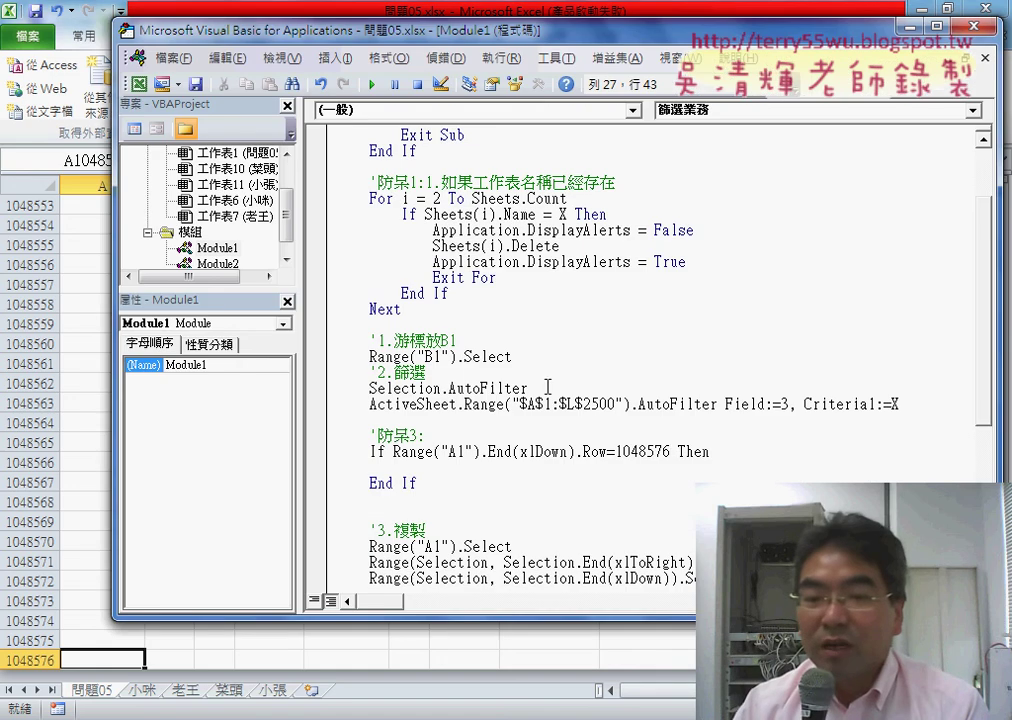
pyautogui.moveTo(671, 452); pyautogui.dragTo(400, 452)
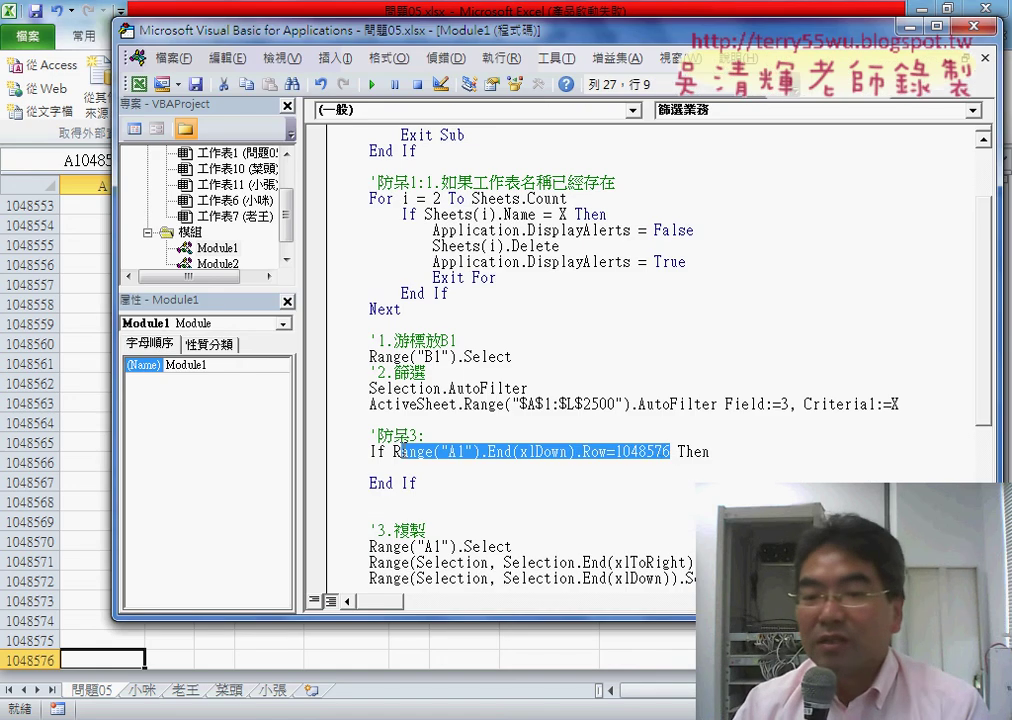
pyautogui.click(711, 452)
pyautogui.click(402, 467)
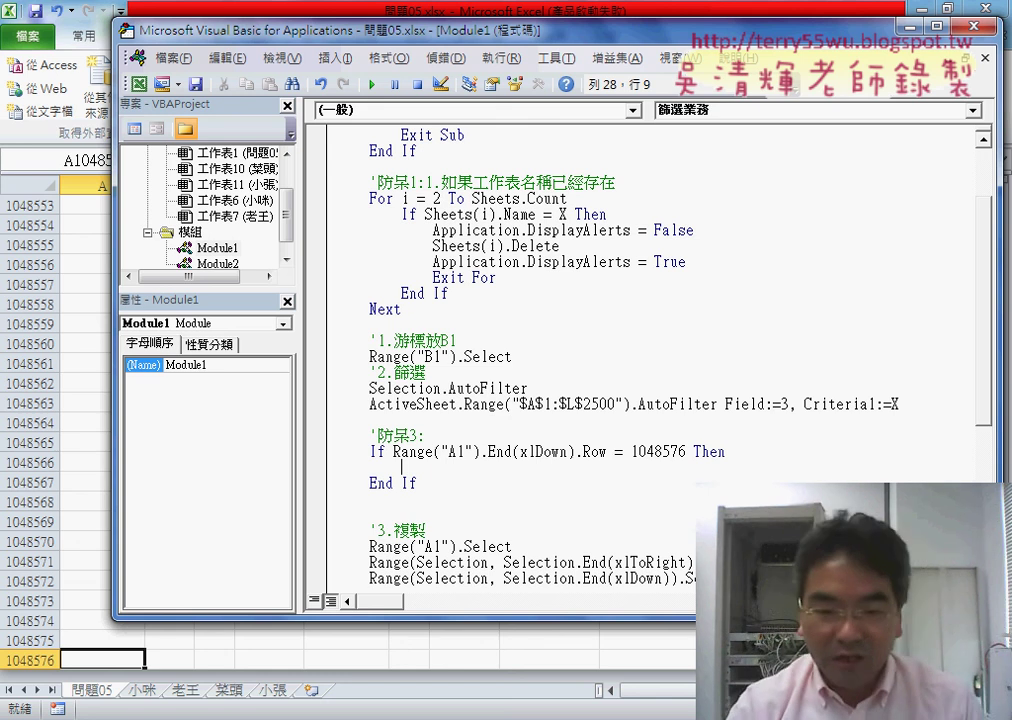
pyautogui.write('ms')
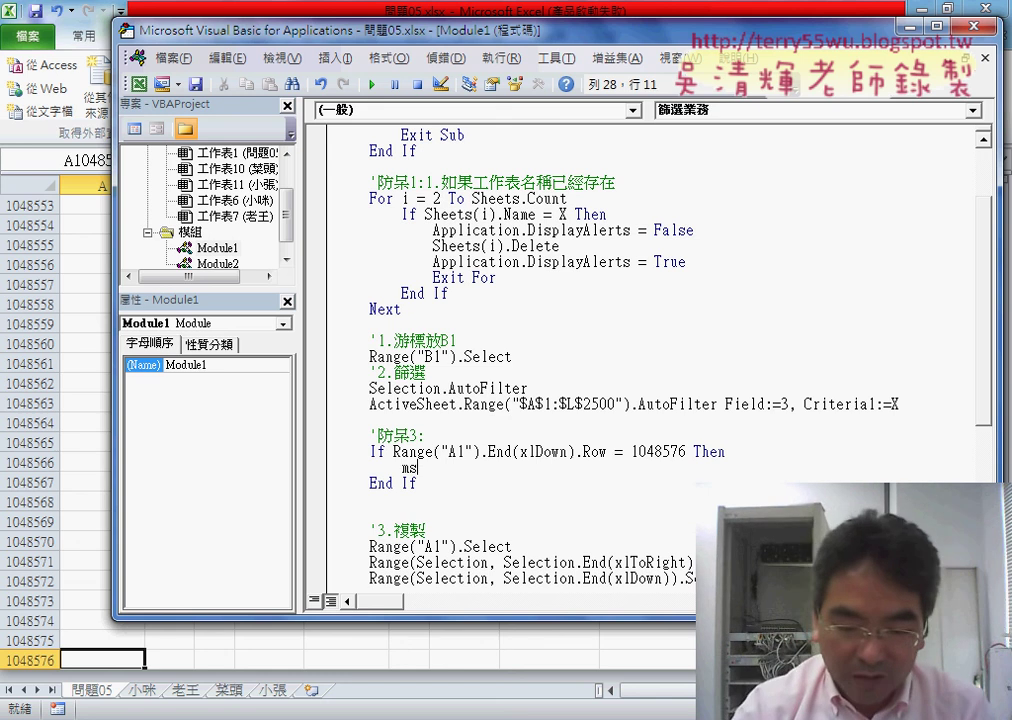
pyautogui.write('gbo')
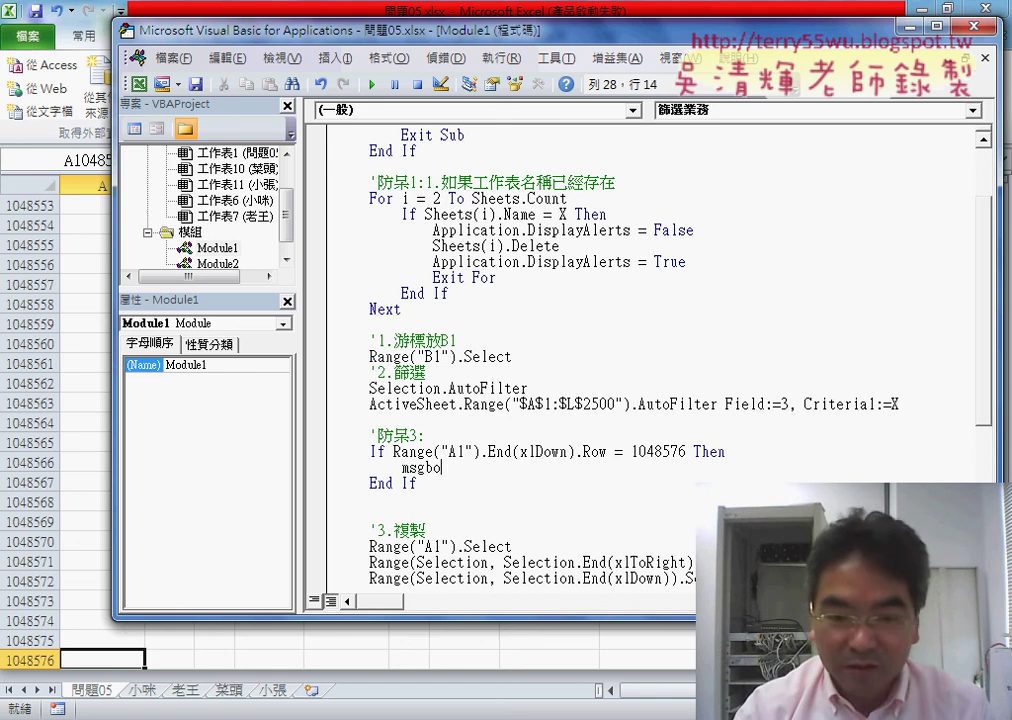
pyautogui.write('x ""')
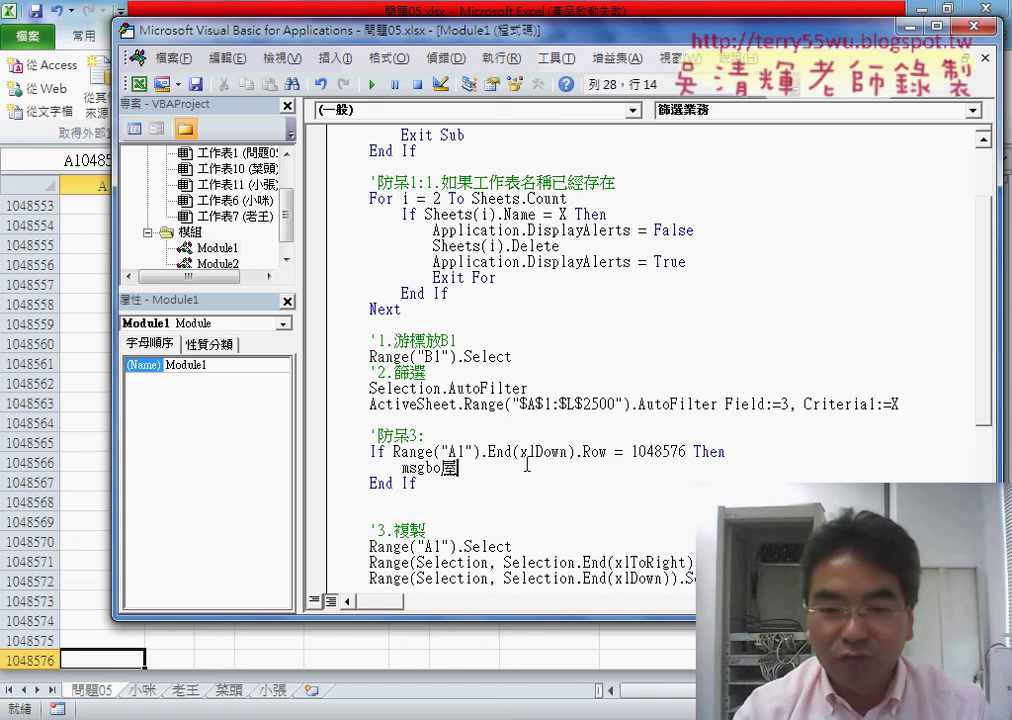
pyautogui.press('BackSpace')
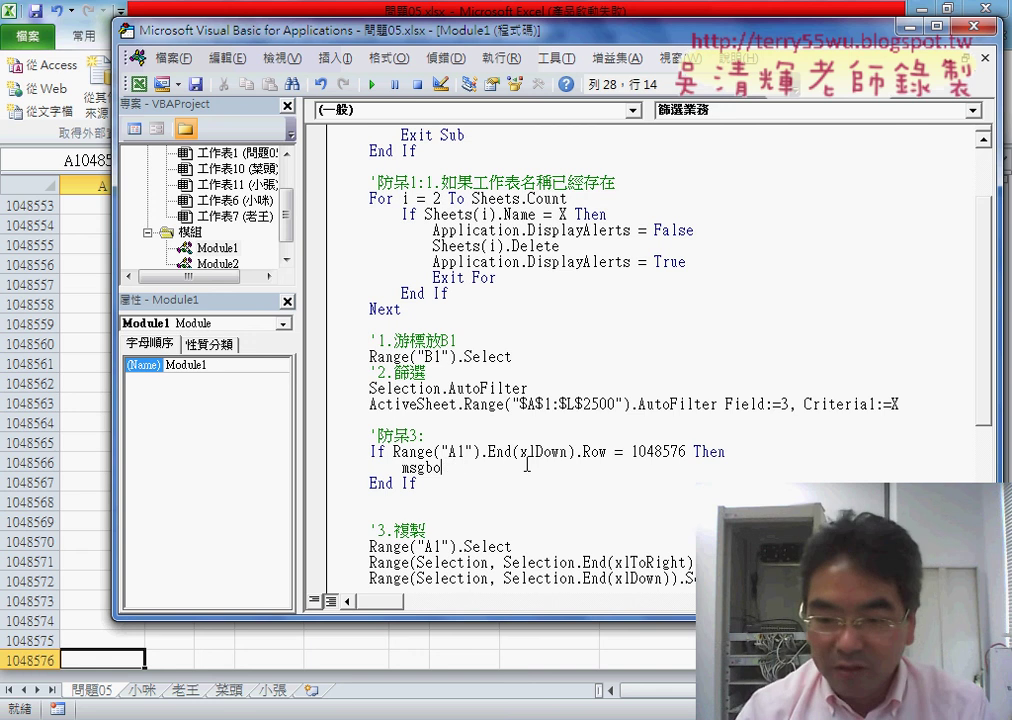
pyautogui.write('"')
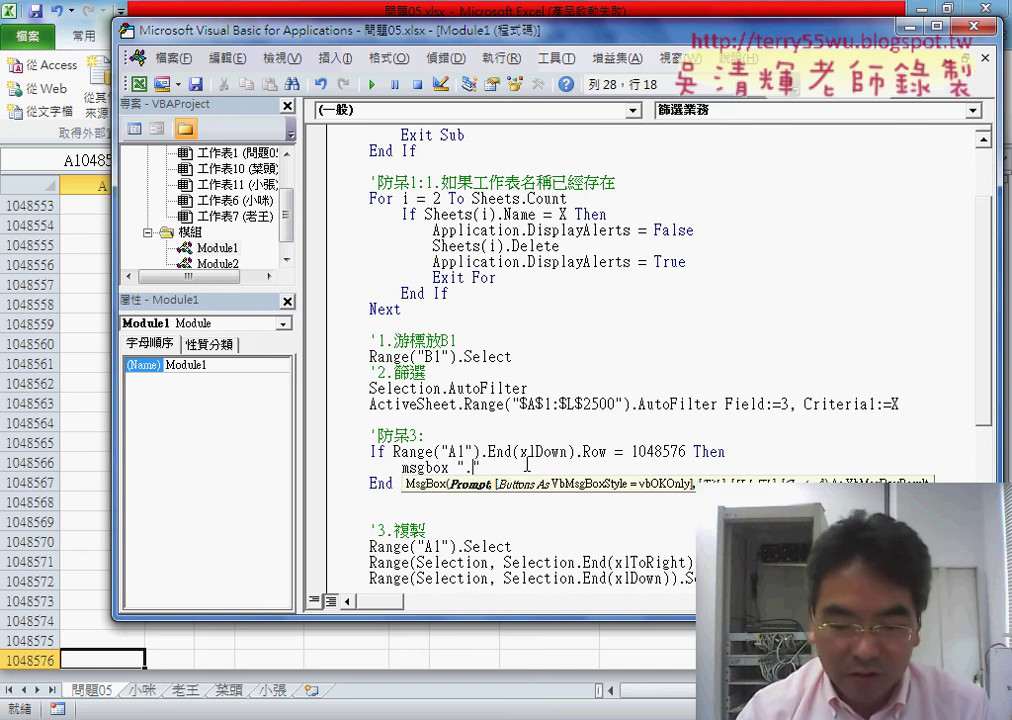
pyautogui.write('查')
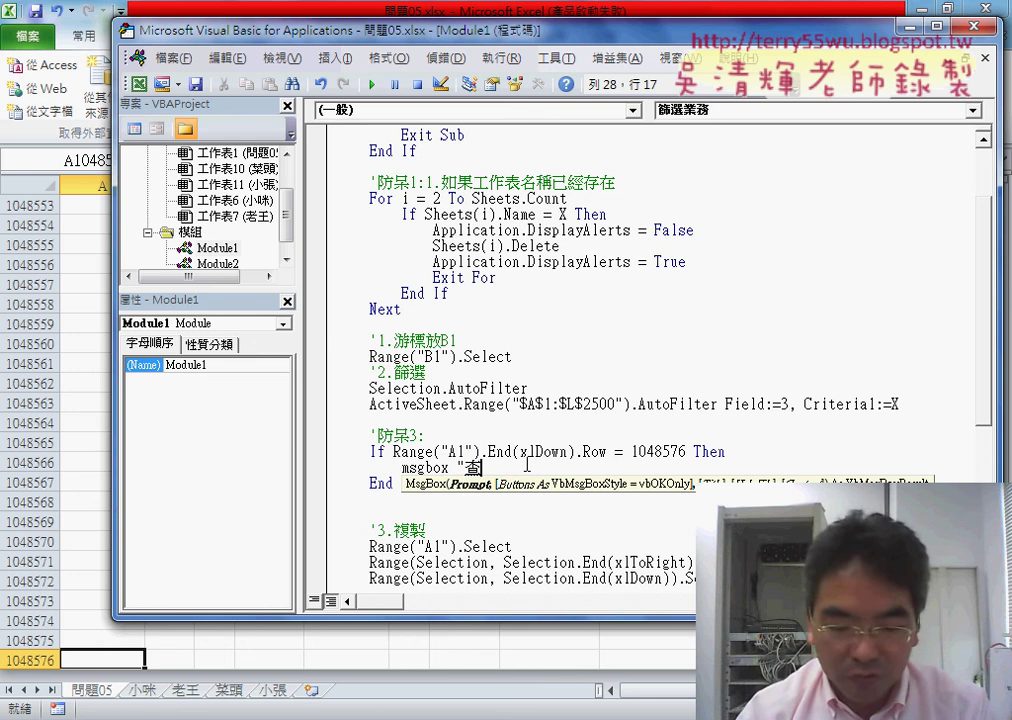
pyautogui.write('無資料')
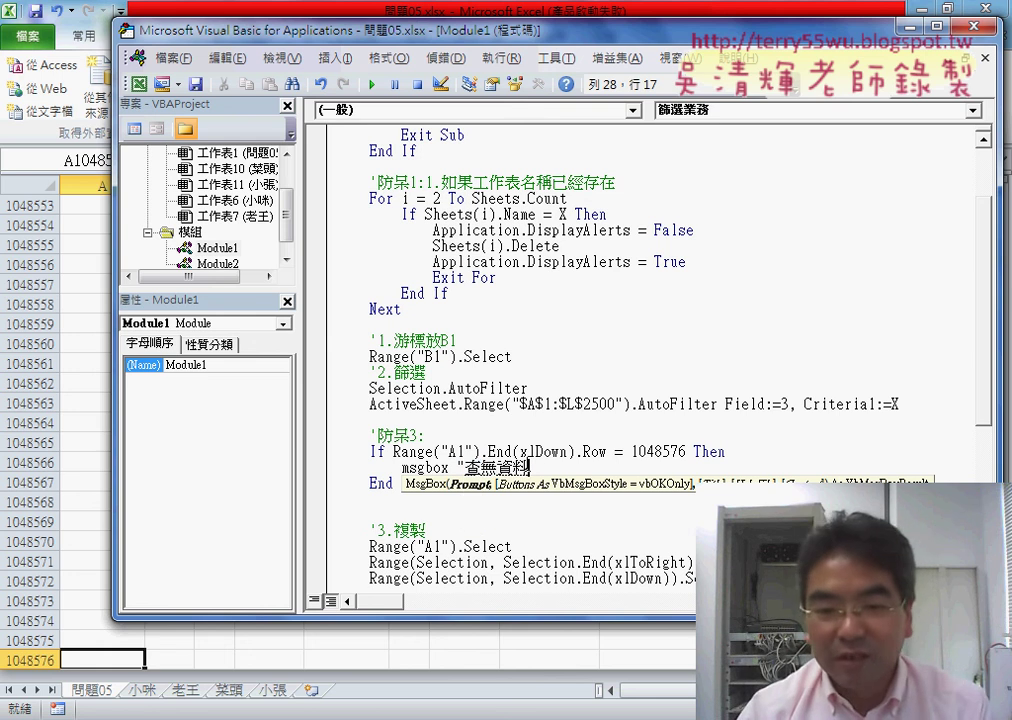
pyautogui.write('!"')
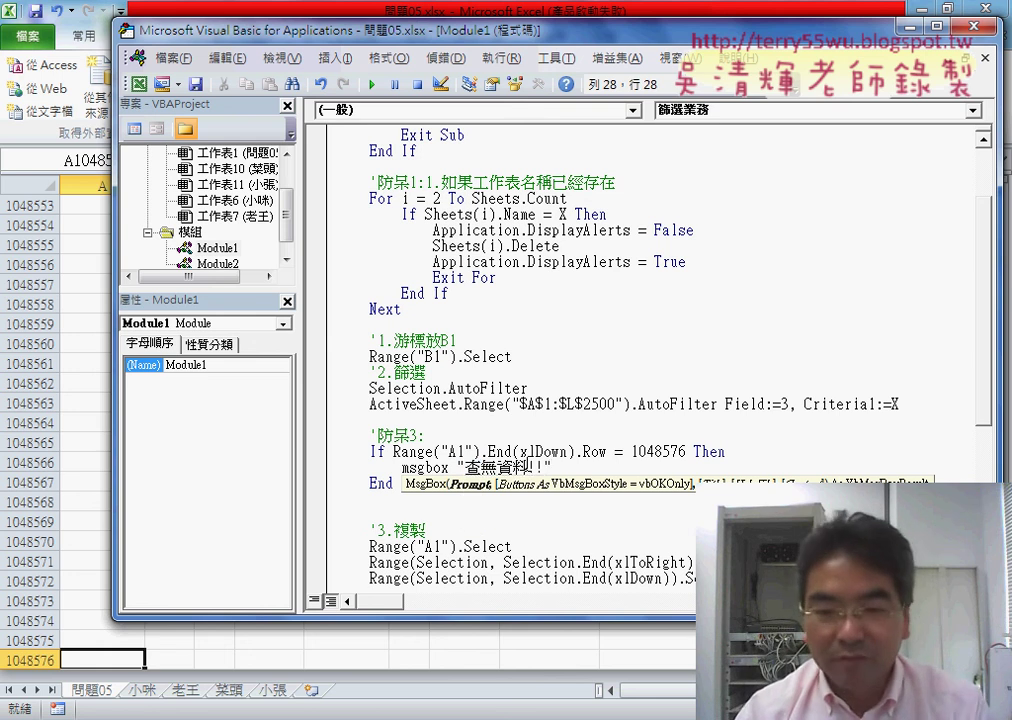
pyautogui.write('.')
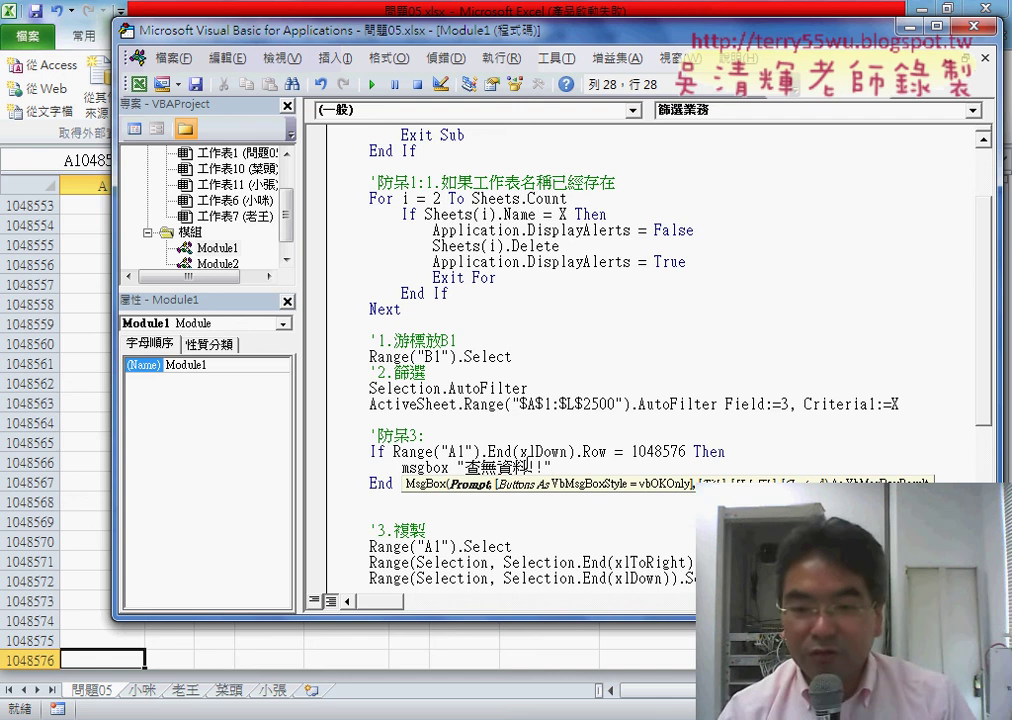
pyautogui.write(',')
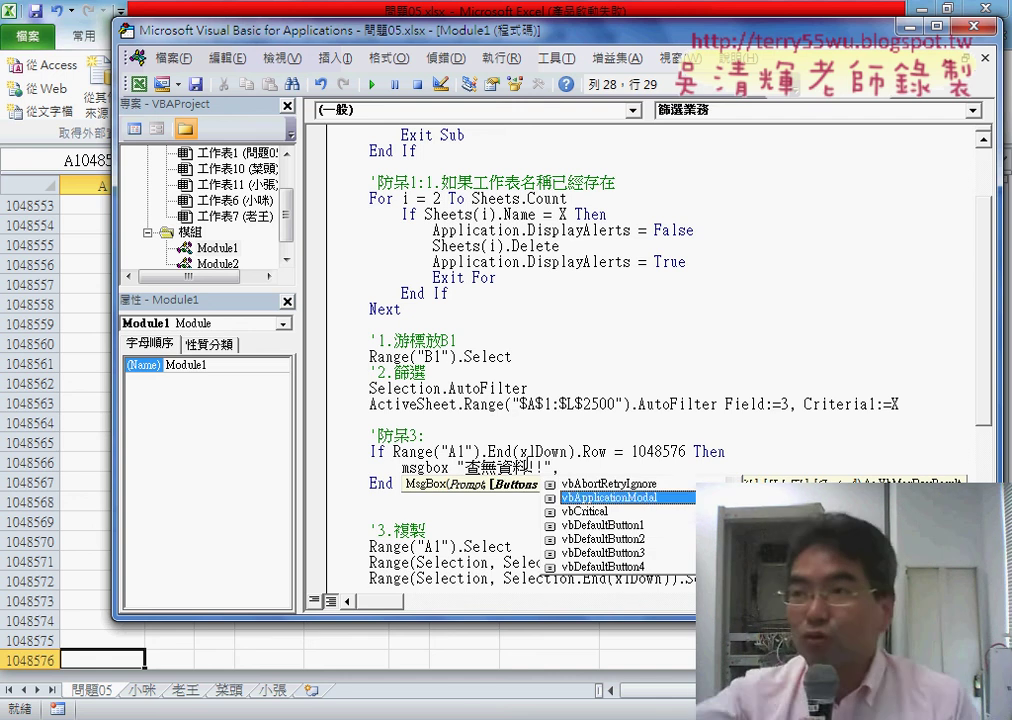
pyautogui.click(602, 538)
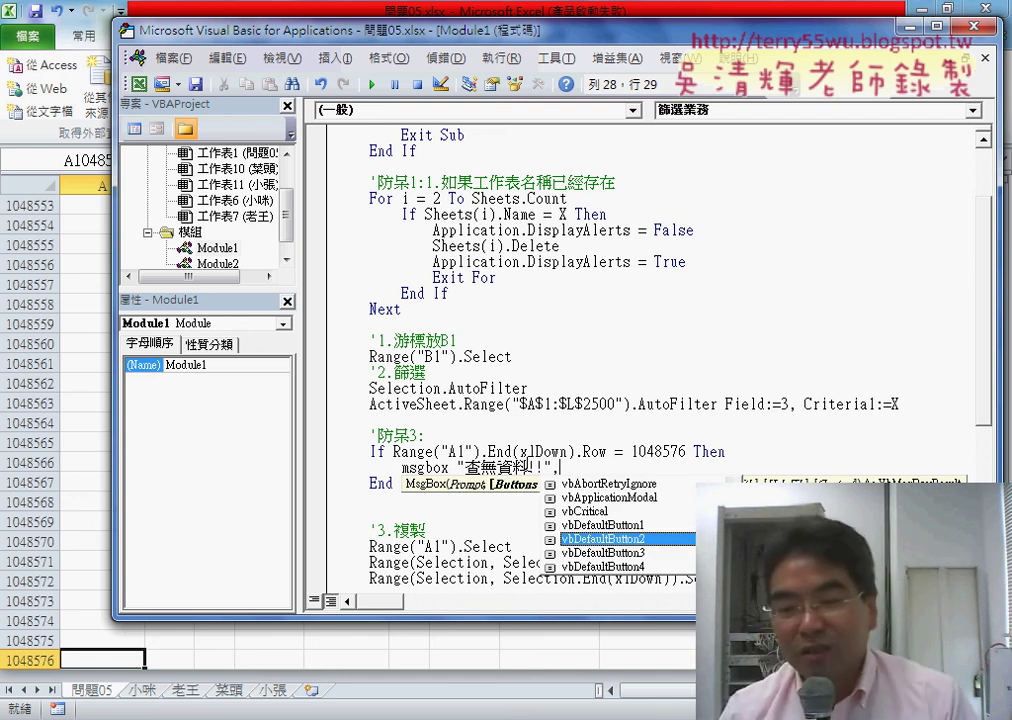
pyautogui.press('Down')
pyautogui.press('Down')
pyautogui.press('Down')
pyautogui.press('Down')
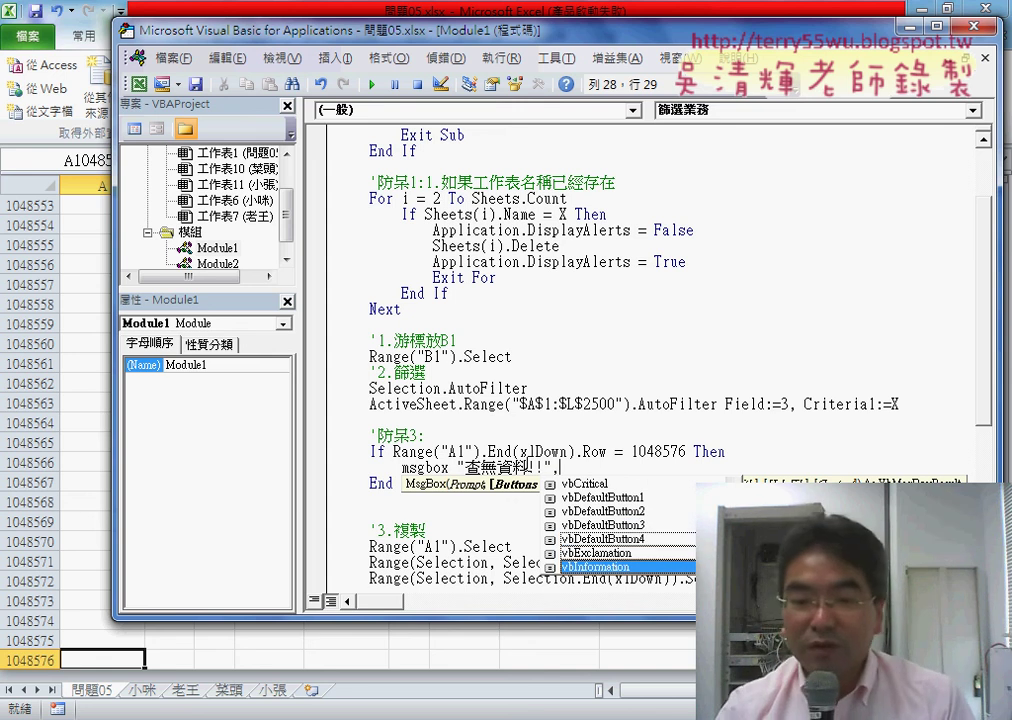
pyautogui.press('Tab')
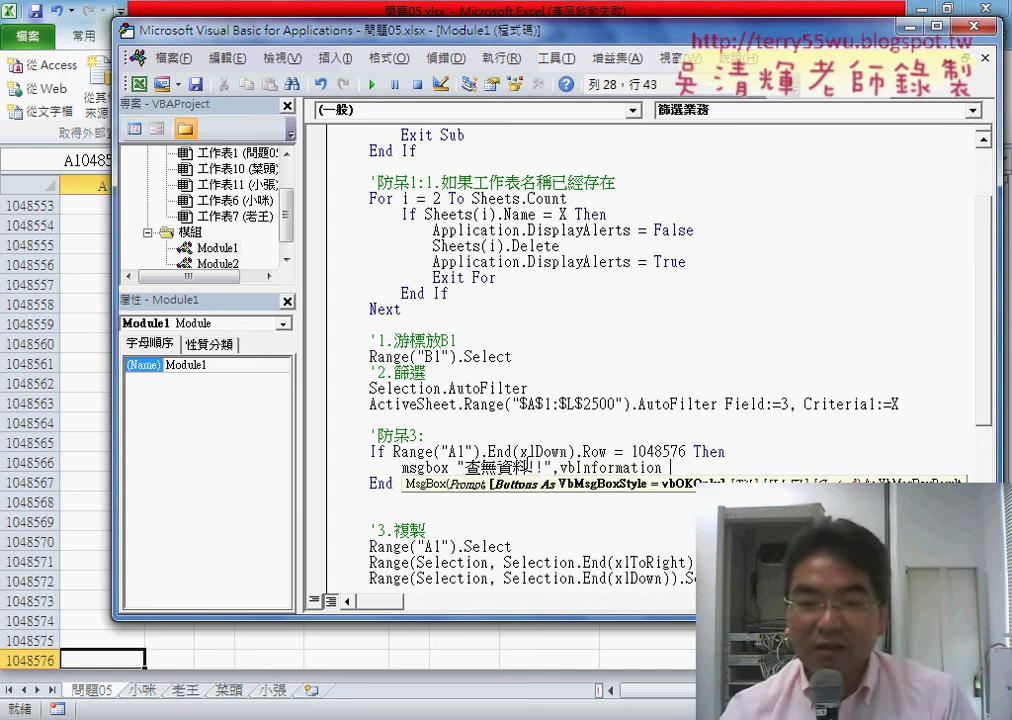
pyautogui.press('Return')
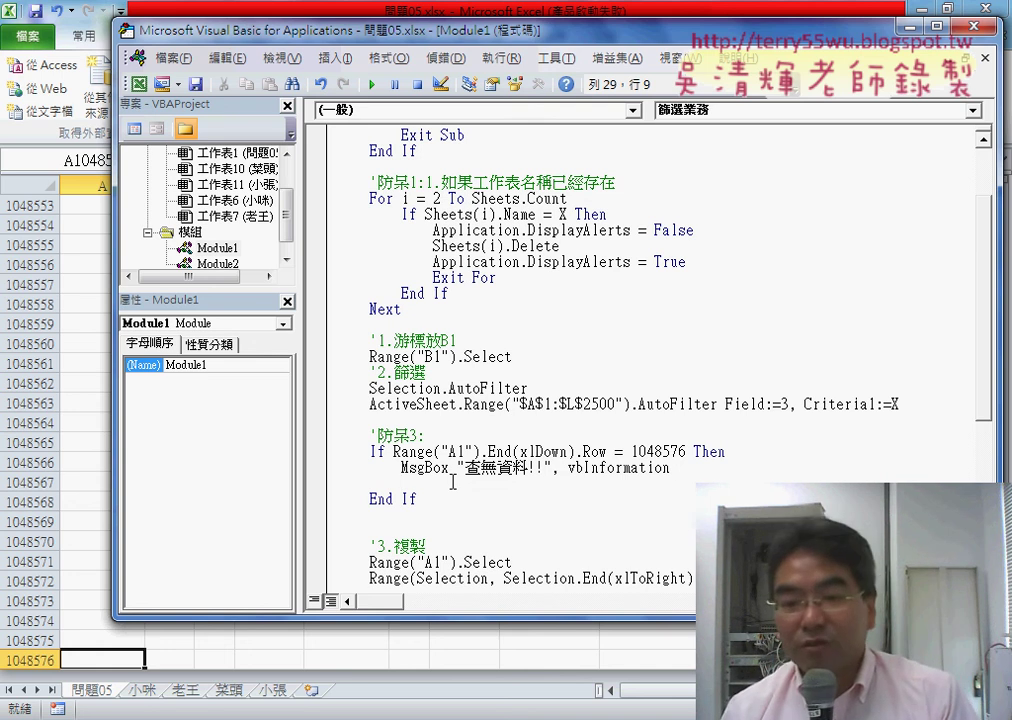
# Step: Copy Selection.AutoFilter from the filtering step onto the line below the MsgBox
pyautogui.moveTo(677, 470); pyautogui.dragTo(415, 472)
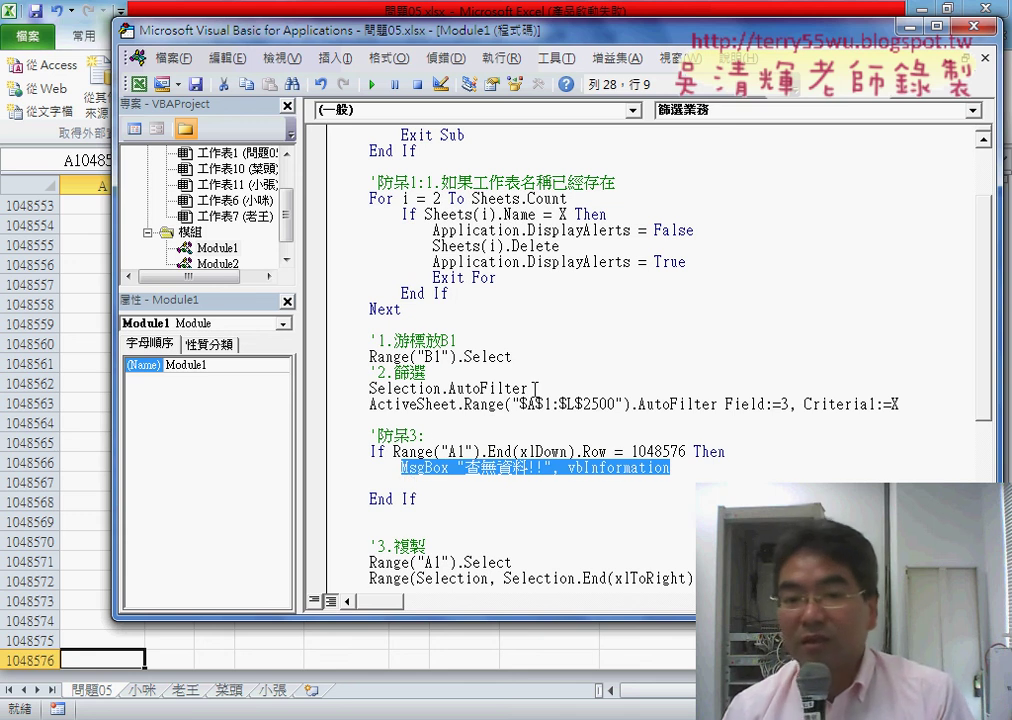
pyautogui.moveTo(530, 389); pyautogui.dragTo(377, 389)
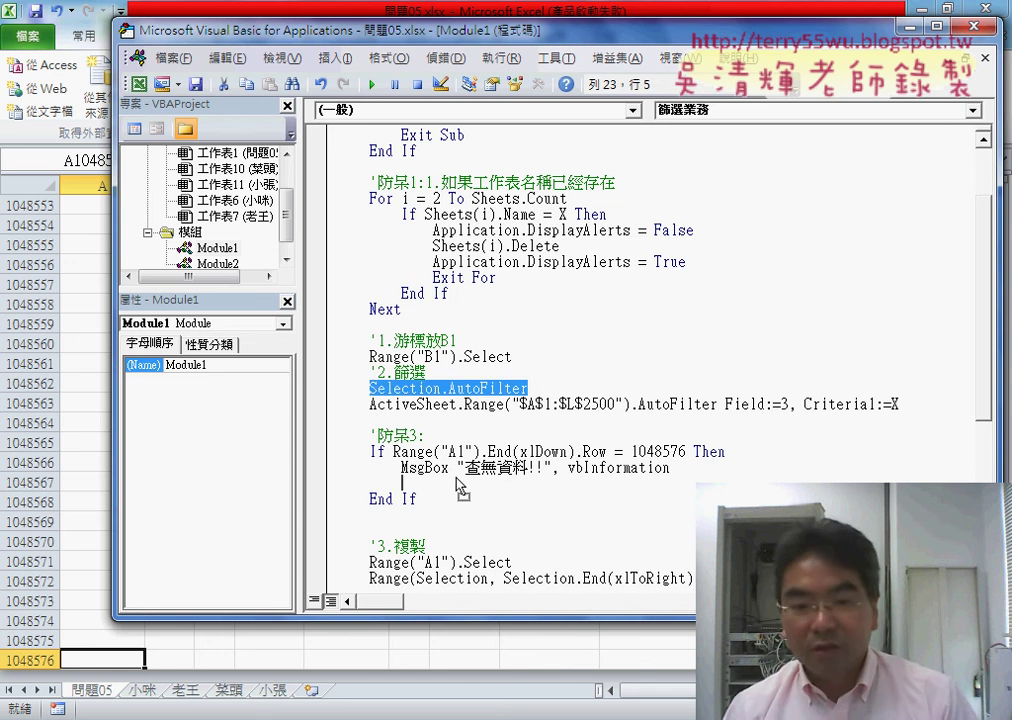
pyautogui.moveTo(458, 487); pyautogui.dragTo(401, 484)
pyautogui.moveTo(563, 484); pyautogui.dragTo(401, 484)
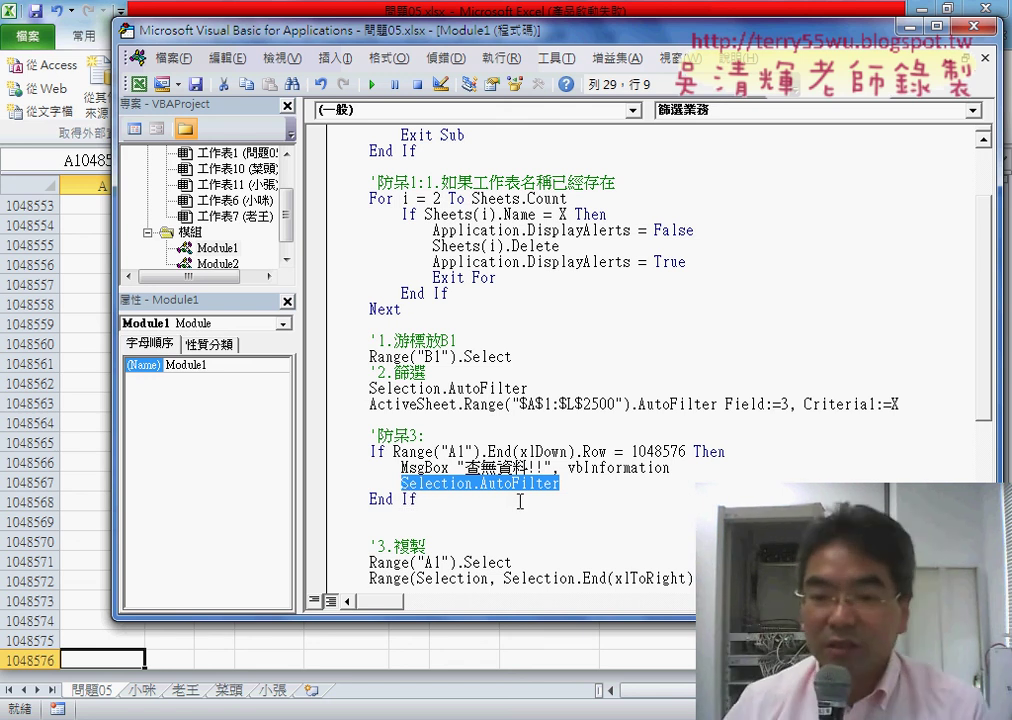
pyautogui.click(560, 484)
pyautogui.press('Return')
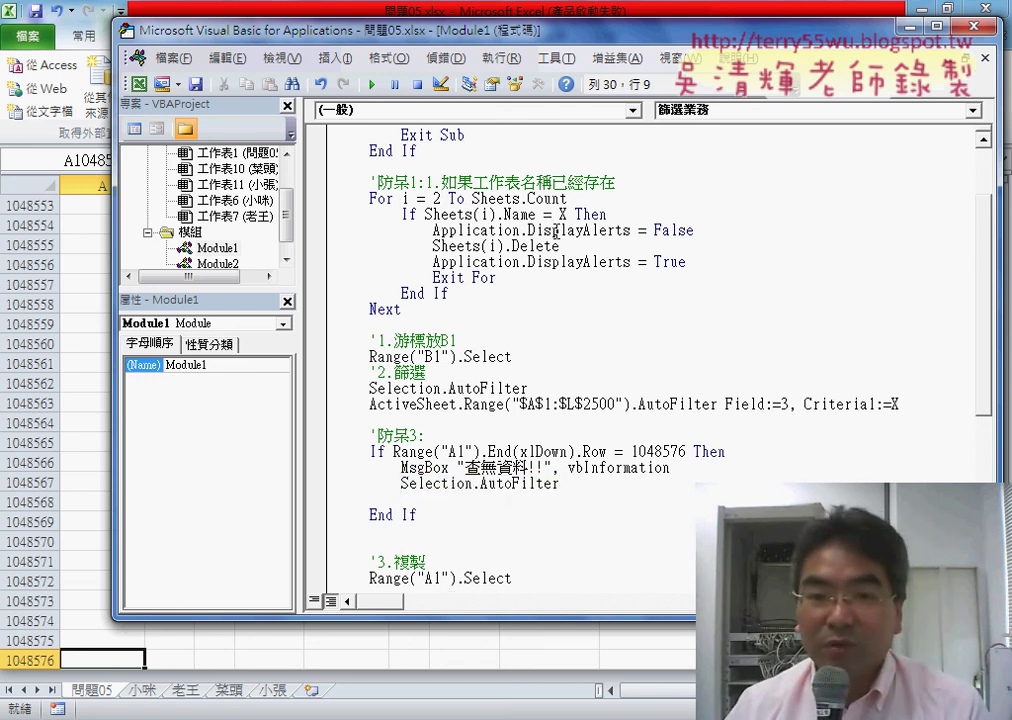
# Step: Paste the earlier Exit Sub statement below Selection.AutoFilter inside the If block
pyautogui.moveTo(463, 135); pyautogui.dragTo(401, 137)
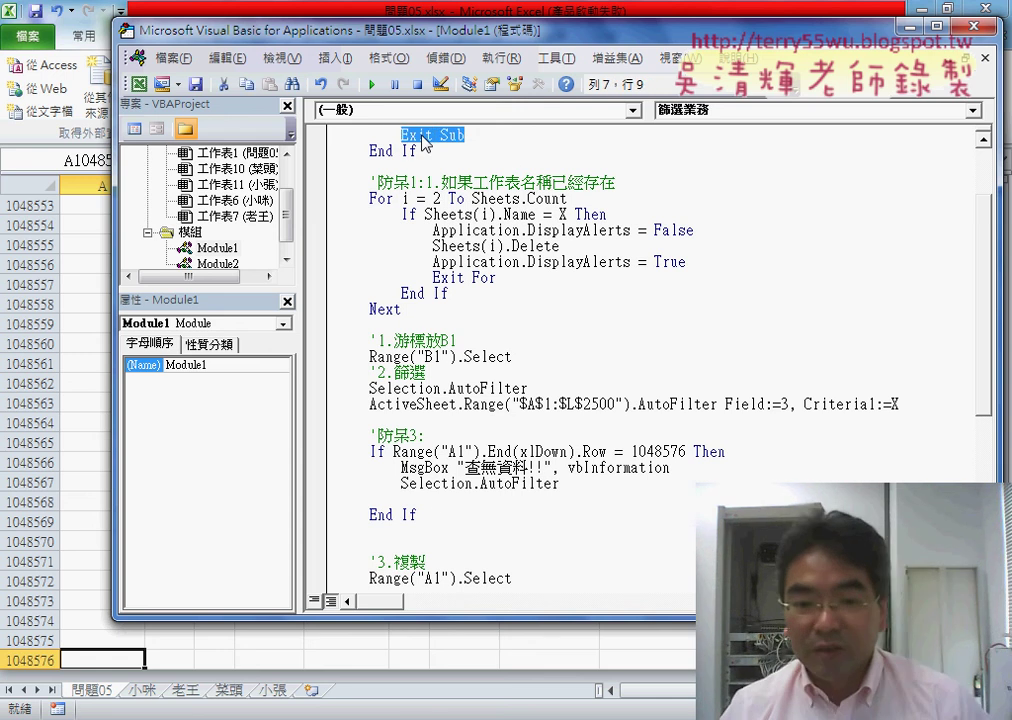
pyautogui.hotkey('ctrl', 'c')
pyautogui.click(436, 499)
pyautogui.hotkey('ctrl', 'v')
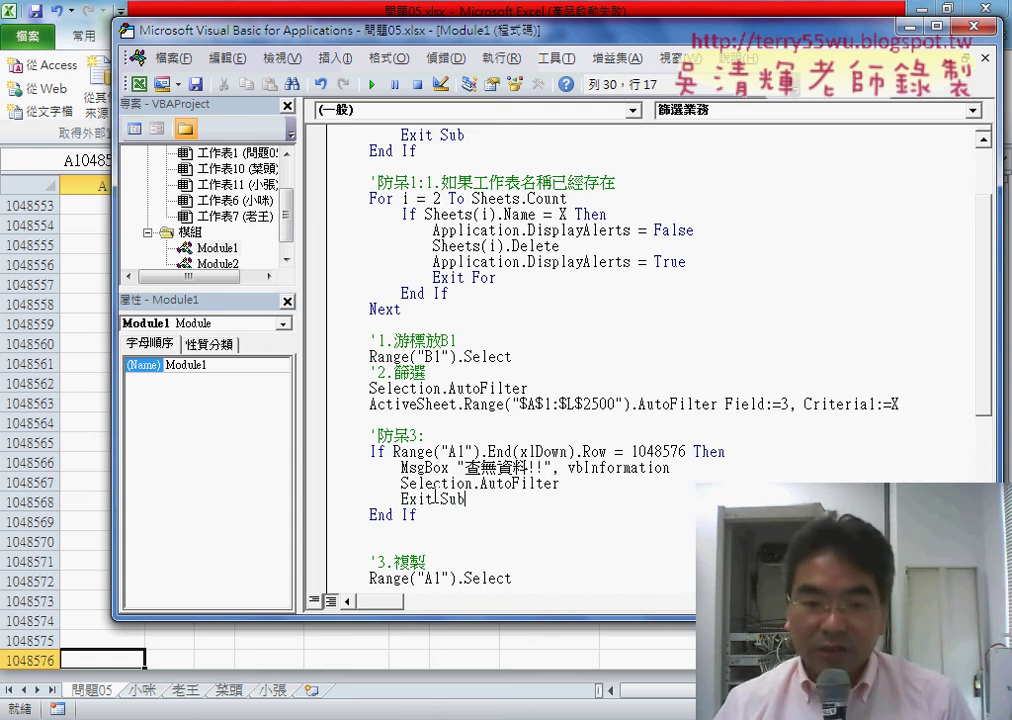
pyautogui.click(563, 530)
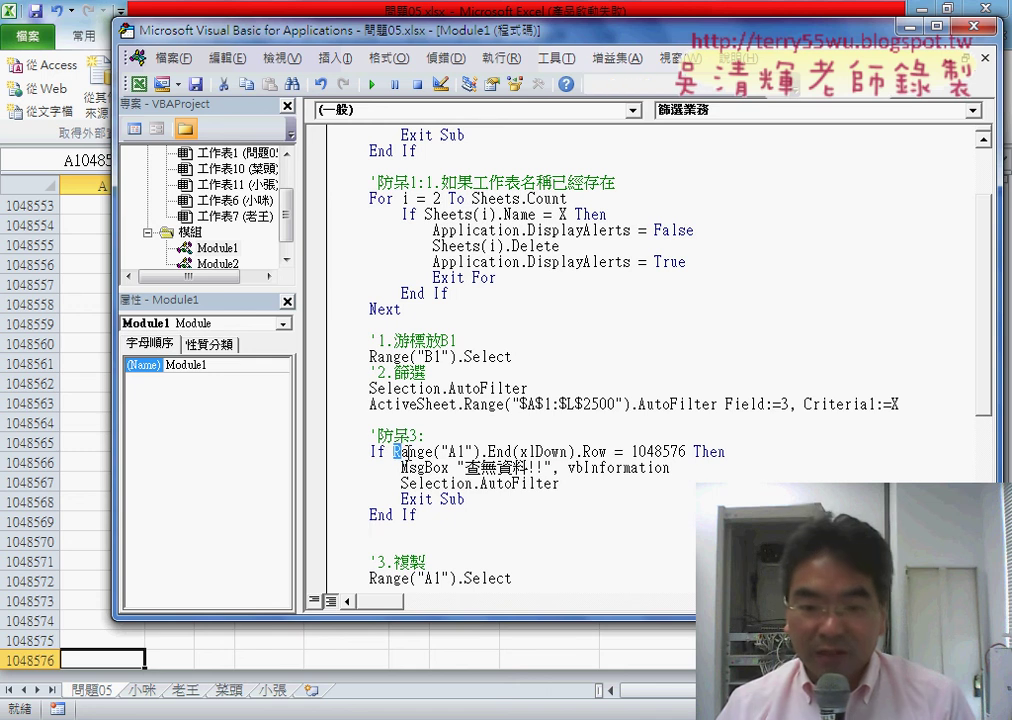
pyautogui.moveTo(393, 452); pyautogui.dragTo(688, 452)
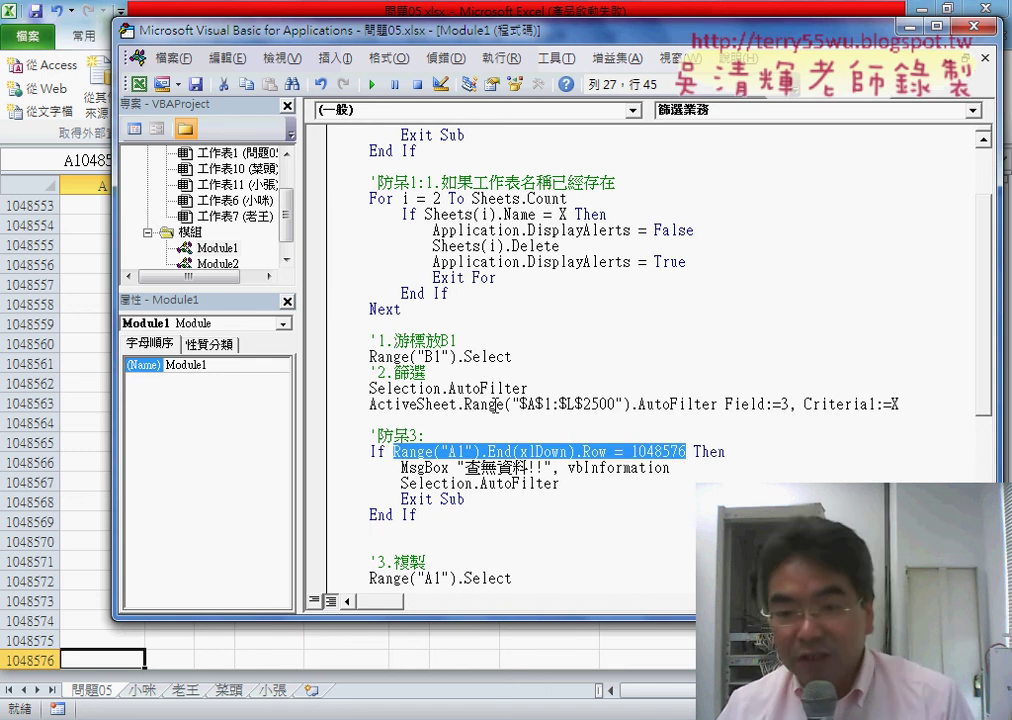
pyautogui.moveTo(899, 404); pyautogui.dragTo(338, 341)
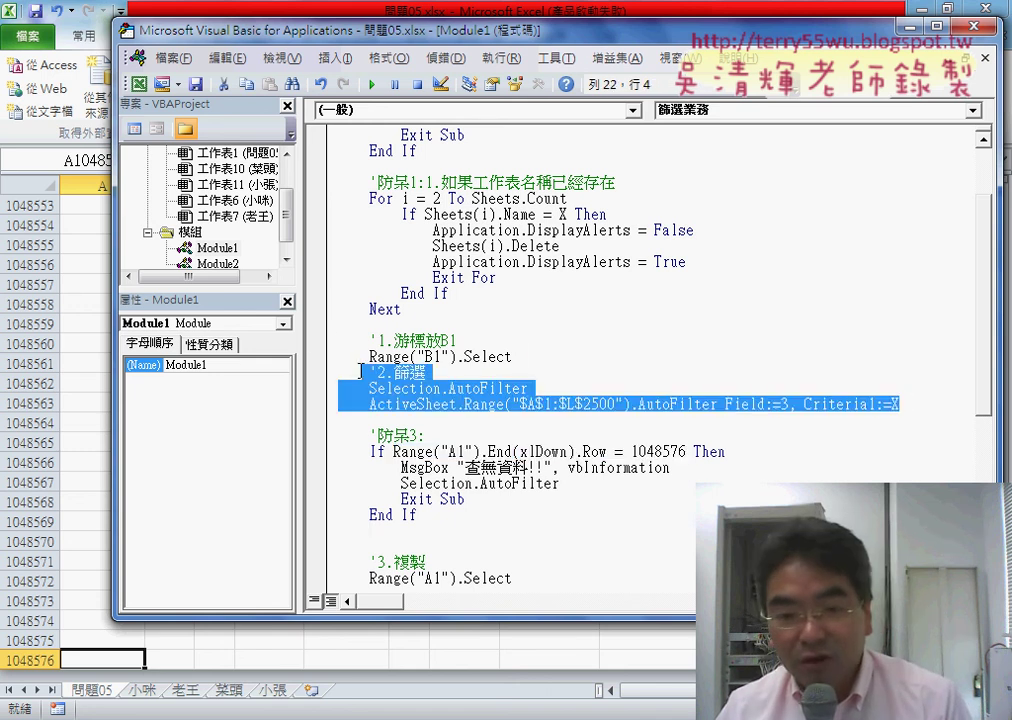
# Step: Review the 防呆3 block lines, breakpoint Selection.AutoFilter, and return to the 問題05 worksheet
pyautogui.click(375, 535)
pyautogui.moveTo(417, 514); pyautogui.dragTo(338, 436)
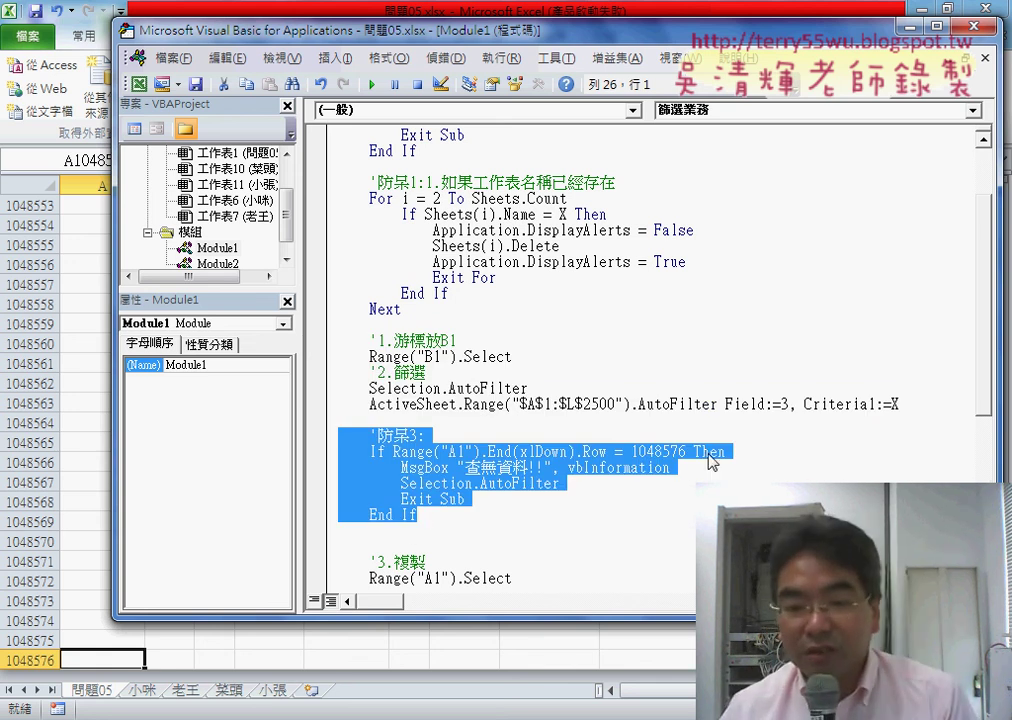
pyautogui.click(527, 467)
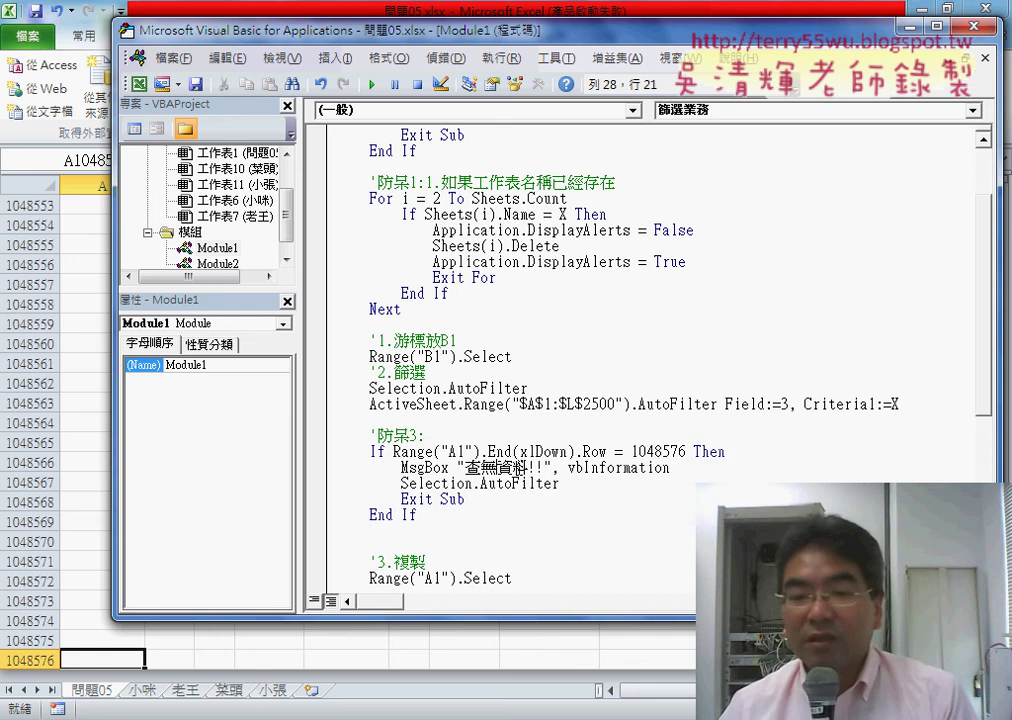
pyautogui.moveTo(670, 467); pyautogui.dragTo(401, 467)
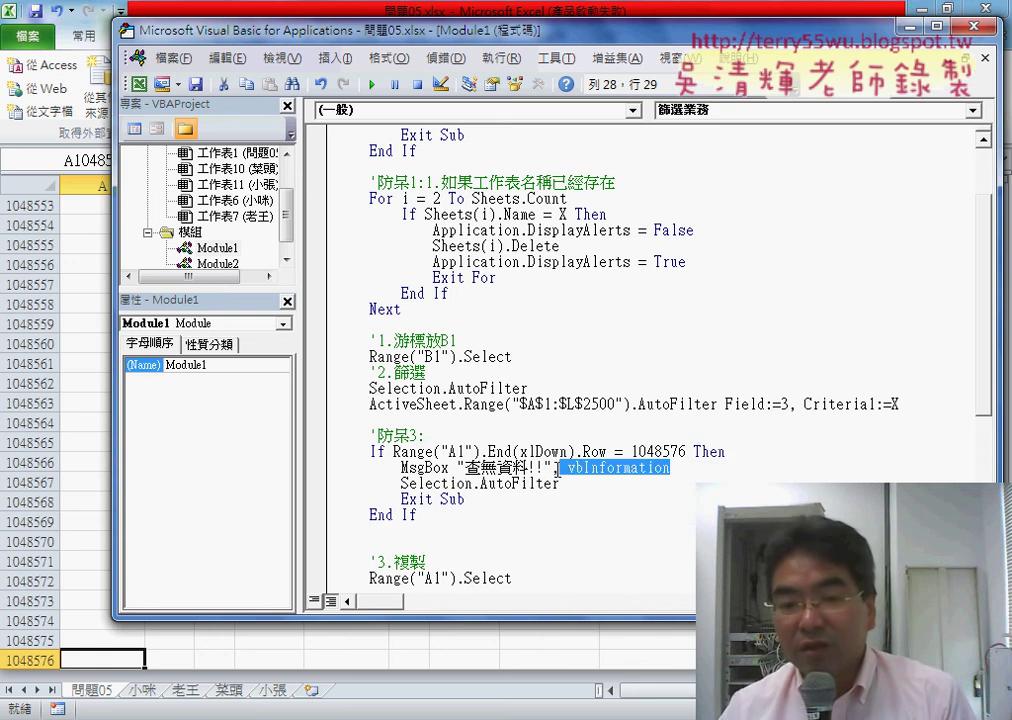
pyautogui.moveTo(565, 486); pyautogui.dragTo(400, 484)
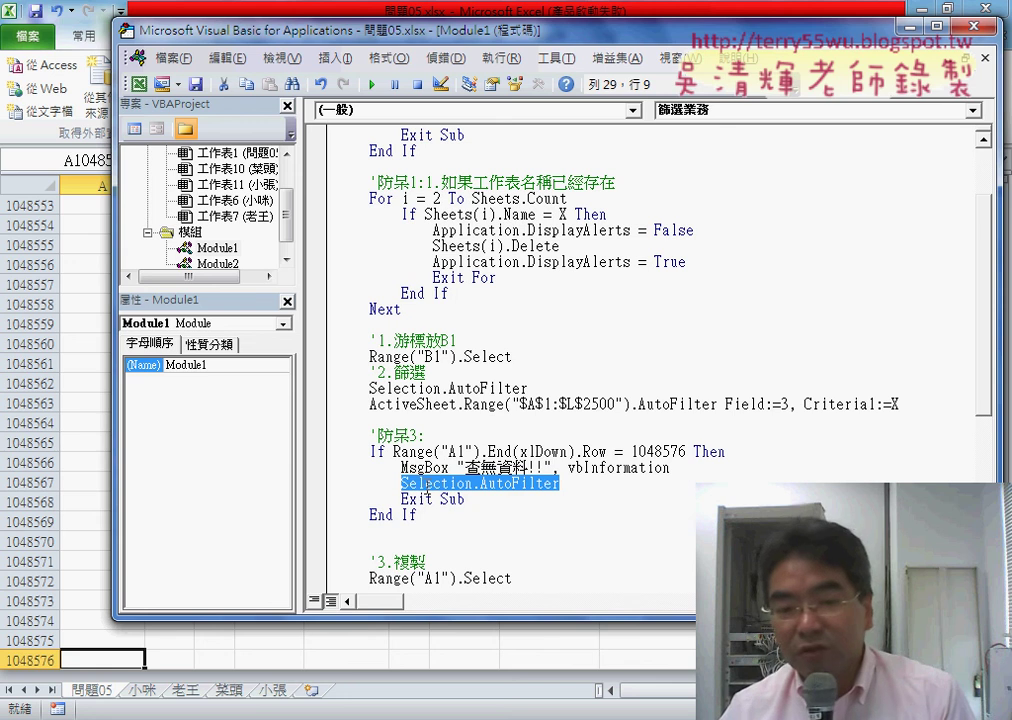
pyautogui.moveTo(465, 499); pyautogui.dragTo(395, 498)
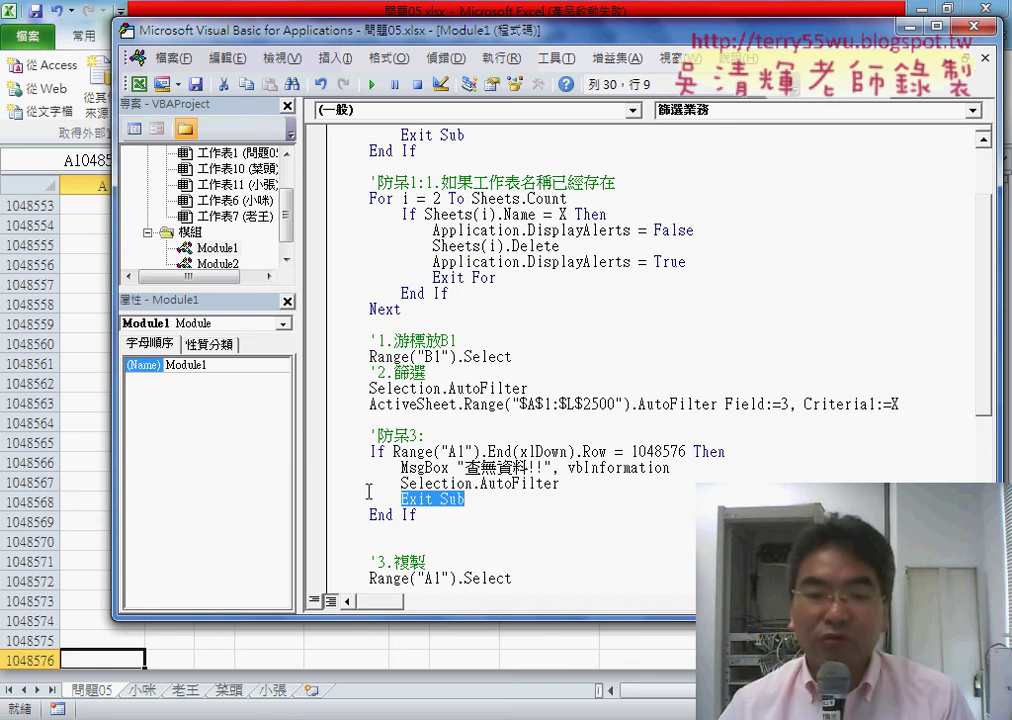
pyautogui.click(318, 484)
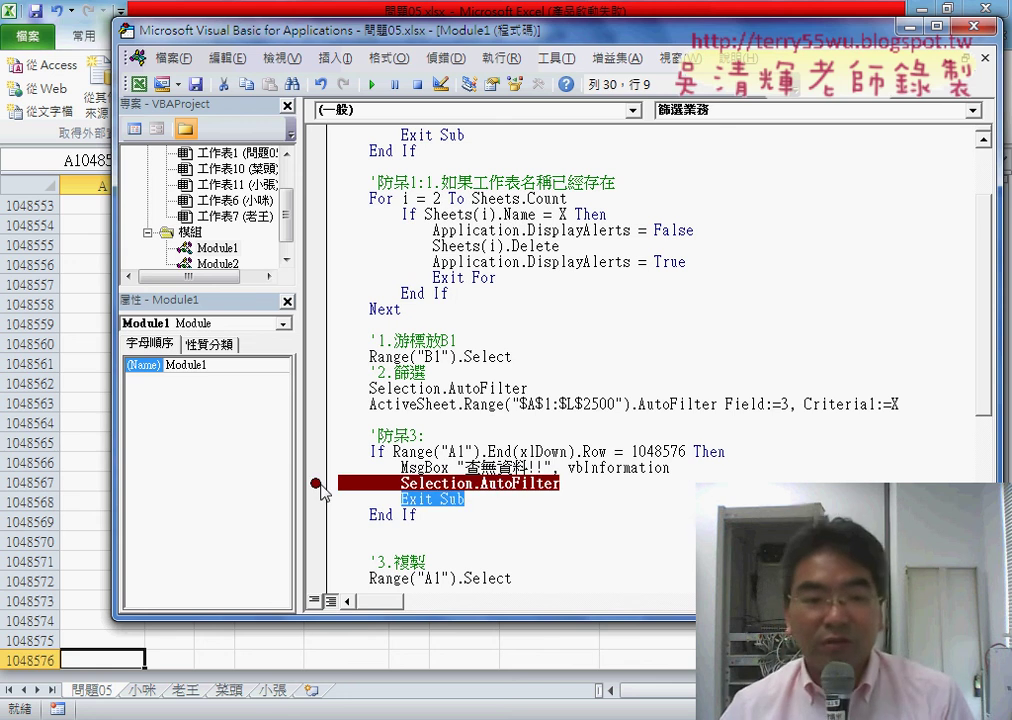
pyautogui.click(74, 331)
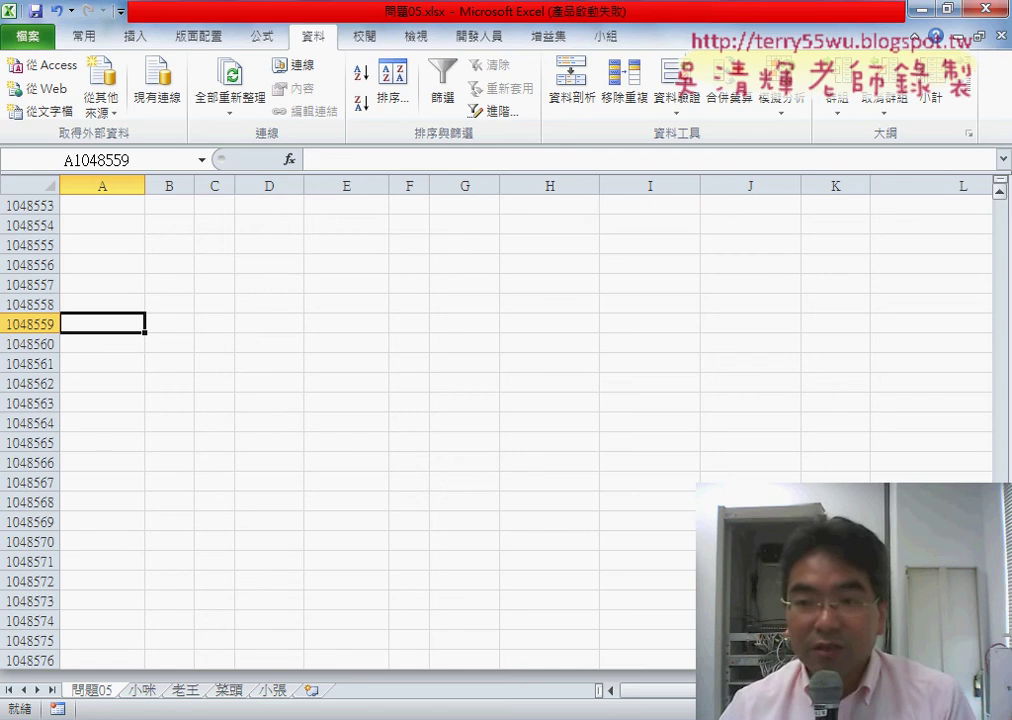
# Step: Run the 篩選業務 macro for salesperson AA and dismiss the 查無資料!! message
pyautogui.moveTo(999, 192); pyautogui.dragTo(1008, 196)
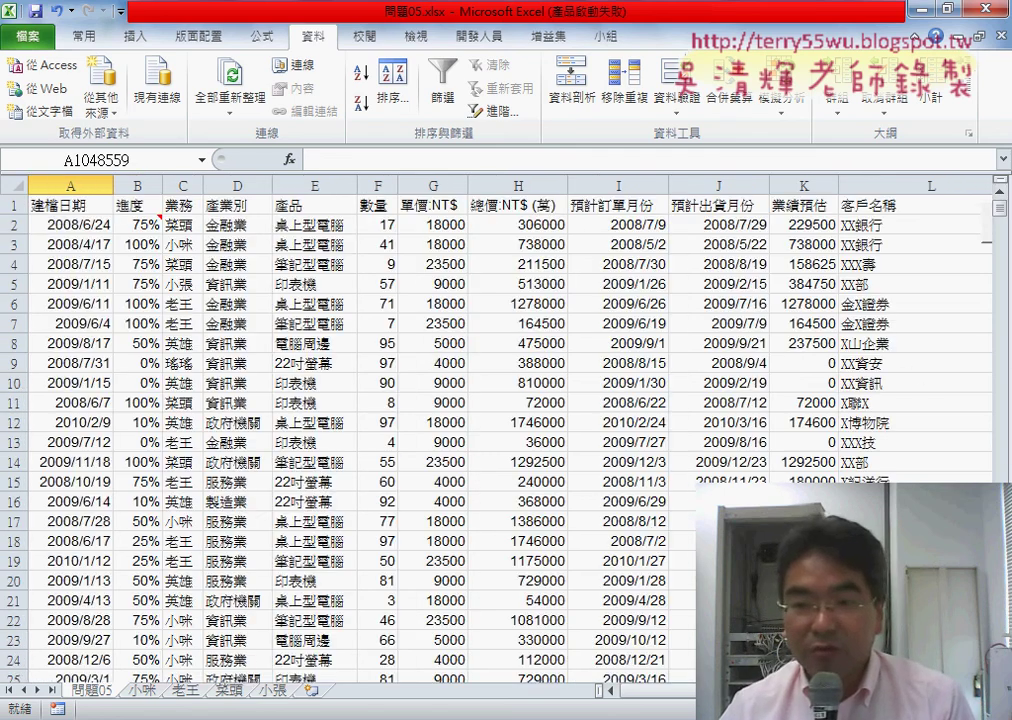
pyautogui.hscroll(2, 928, 309)
pyautogui.click(900, 225)
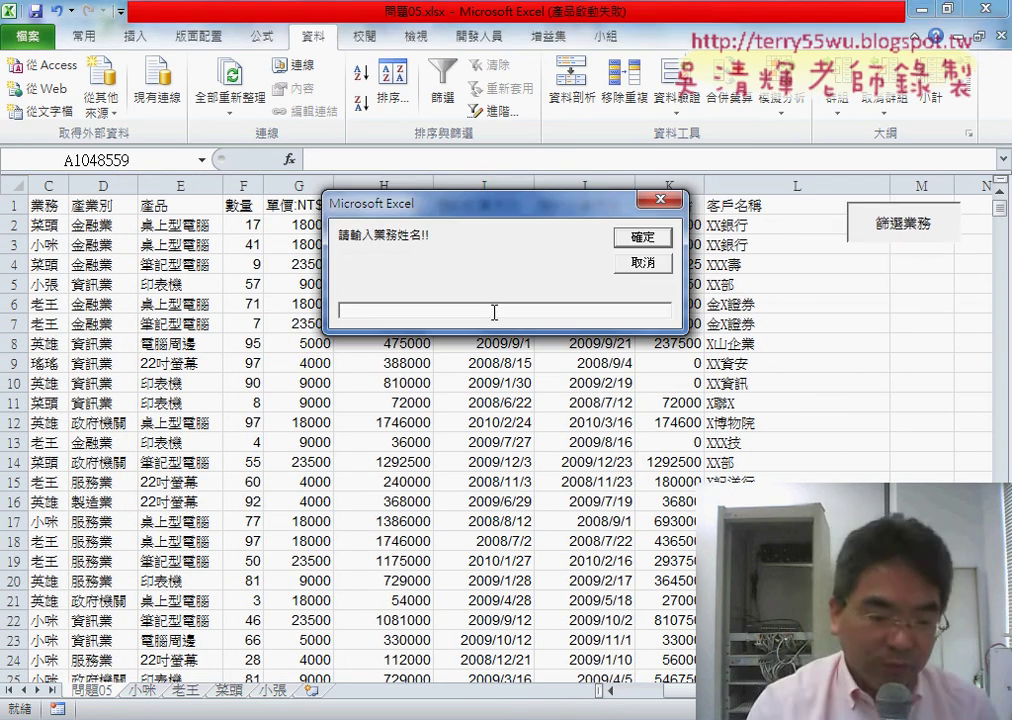
pyautogui.write('AA')
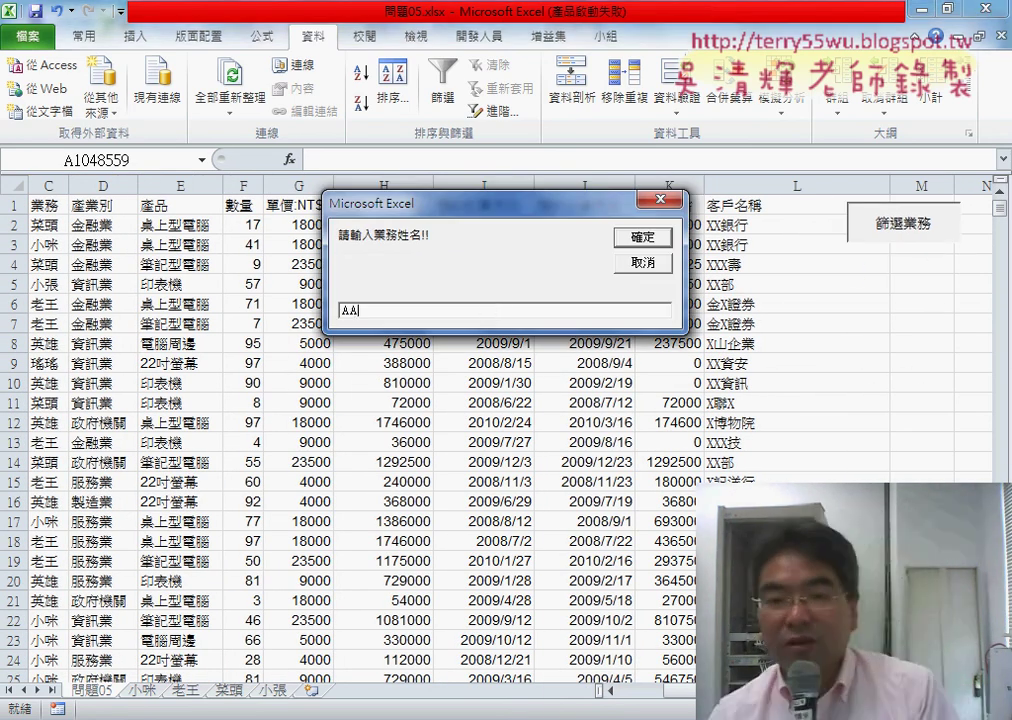
pyautogui.click(640, 238)
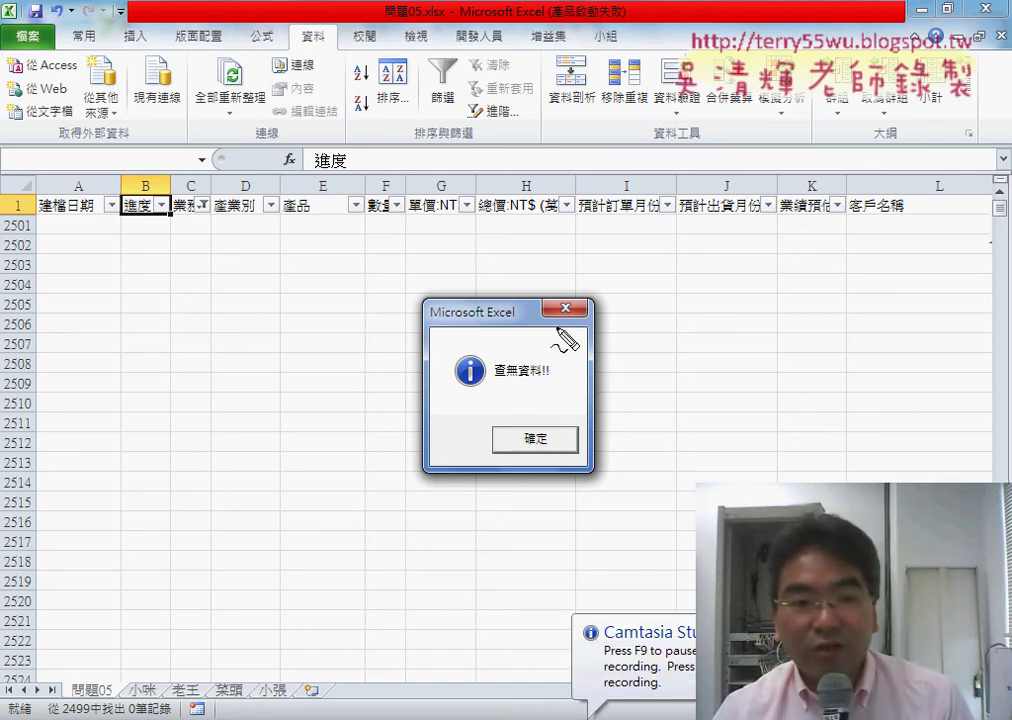
pyautogui.moveTo(218, 180); pyautogui.dragTo(180, 185)
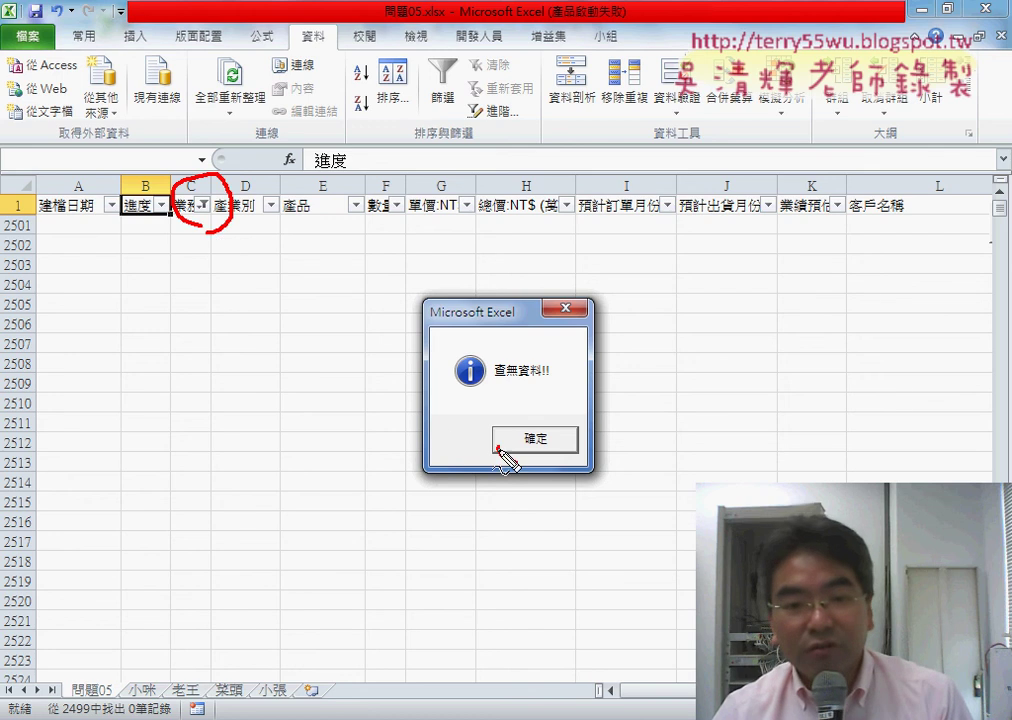
pyautogui.moveTo(500, 425)
pyautogui.mouseDown()
pyautogui.moveTo(245, 243)
pyautogui.moveTo(235, 212)
pyautogui.mouseUp()
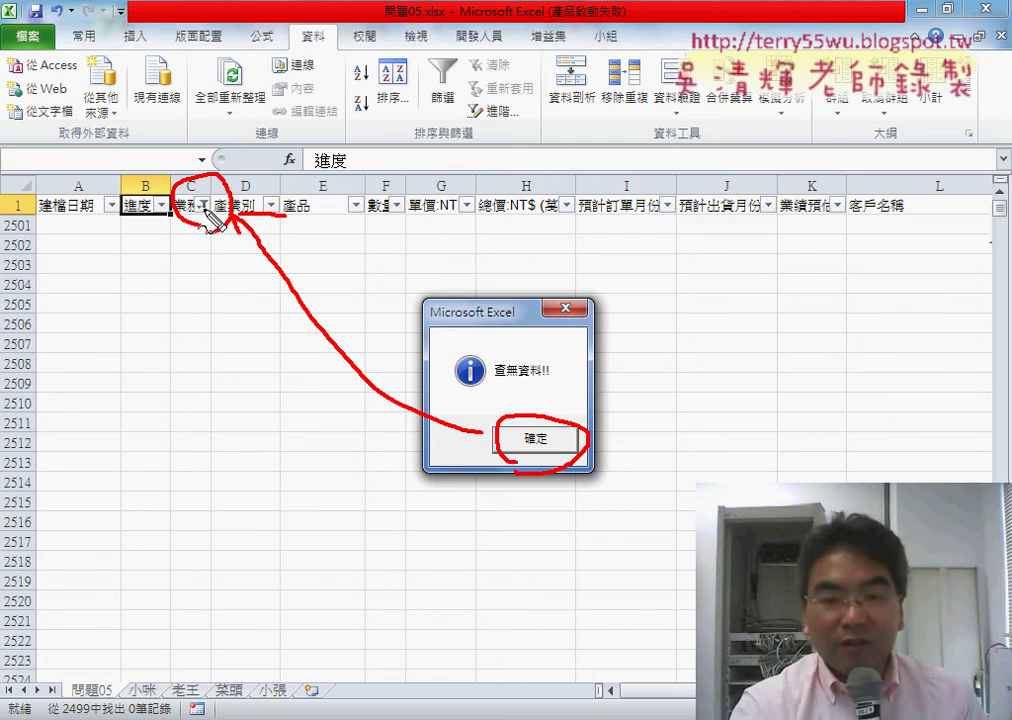
pyautogui.press('Escape')
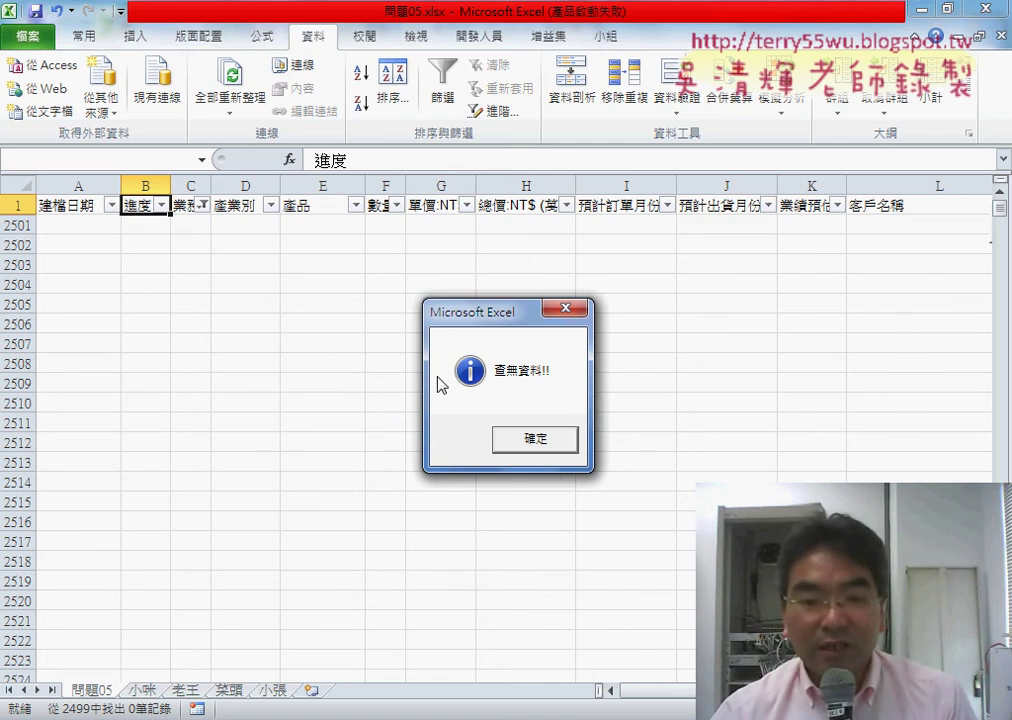
pyautogui.click(535, 440)
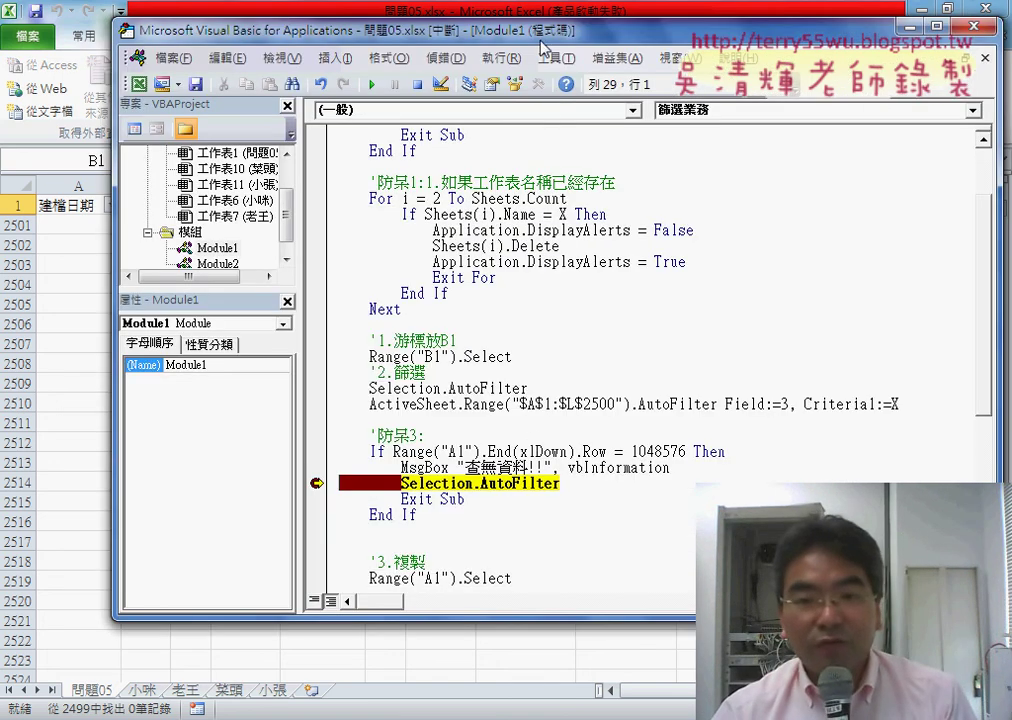
# Step: Step the paused macro past Selection.AutoFilter with F8 so all sales rows reappear
pyautogui.moveTo(540, 33)
pyautogui.mouseDown()
pyautogui.moveTo(548, 206)
pyautogui.moveTo(552, 183)
pyautogui.mouseUp()
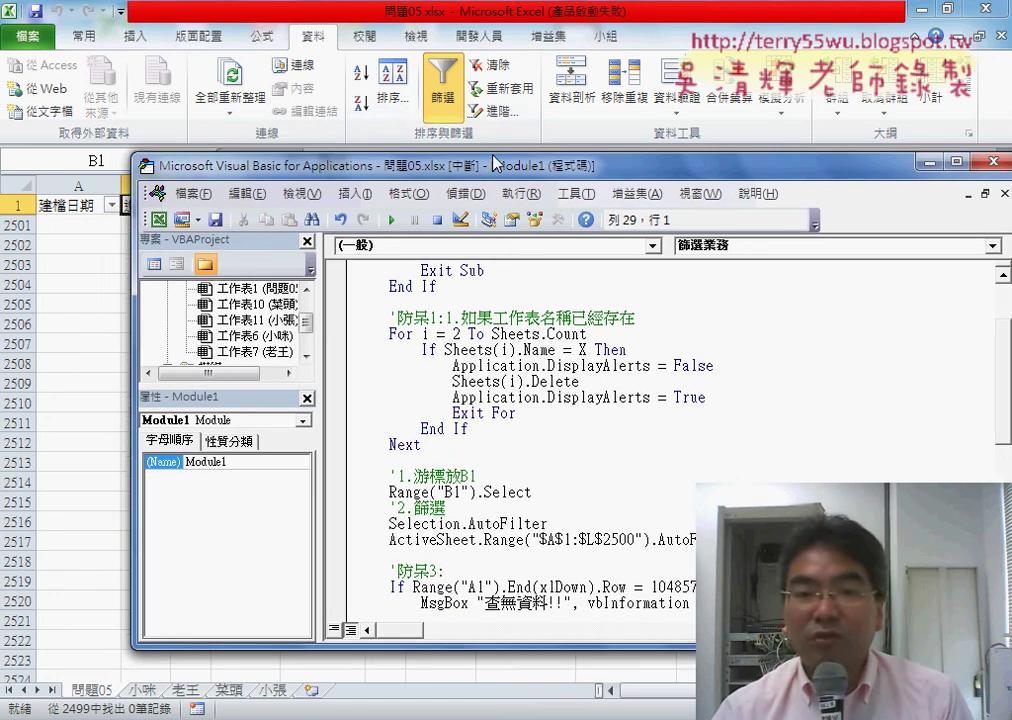
pyautogui.scroll(-3, 535, 395)
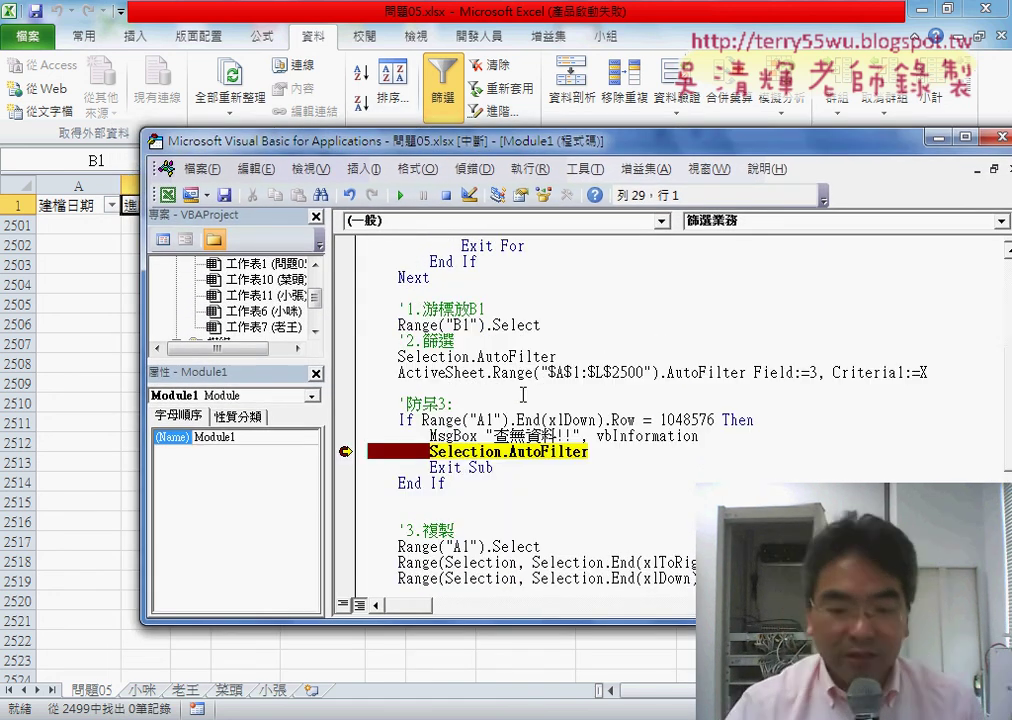
pyautogui.scroll(-2, 535, 395)
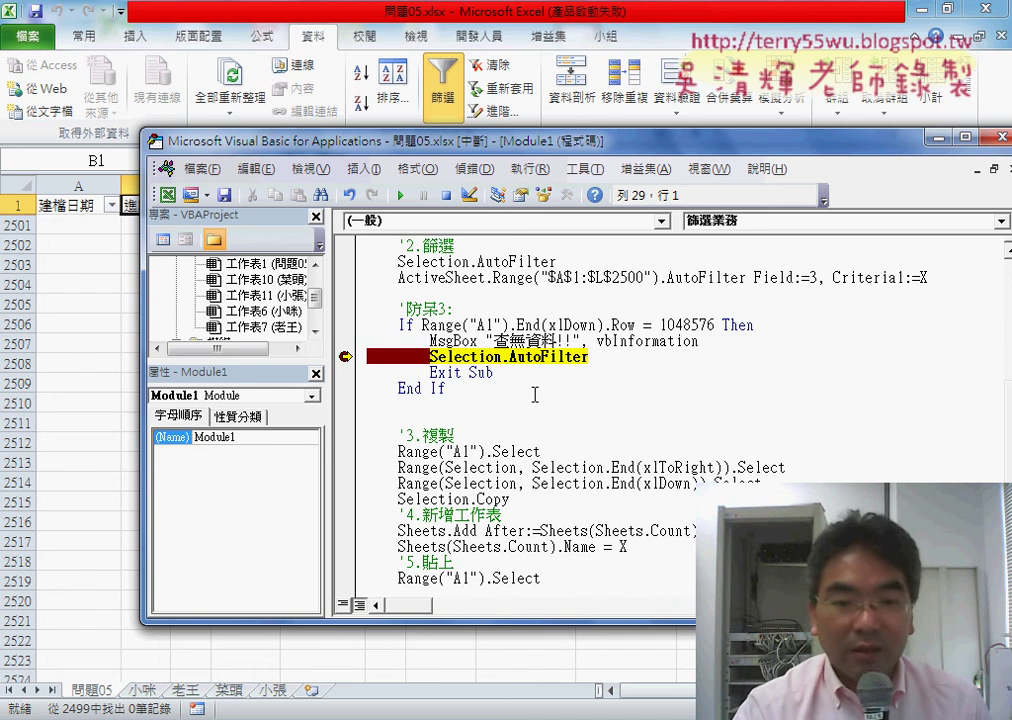
pyautogui.press('F8')
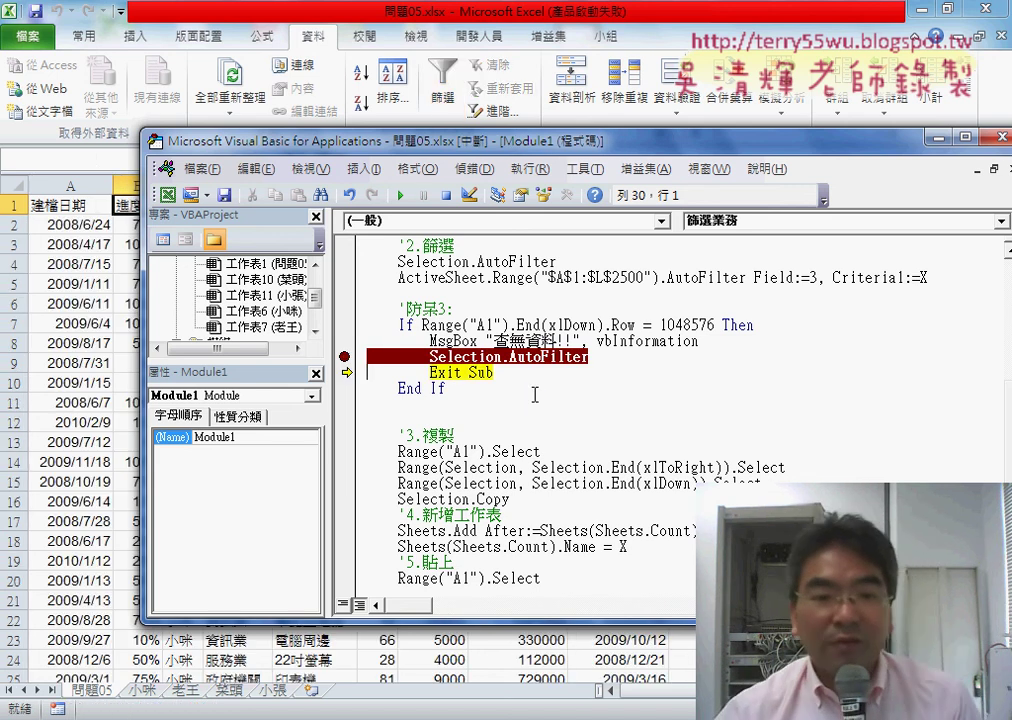
pyautogui.moveTo(200, 141); pyautogui.dragTo(231, 109)
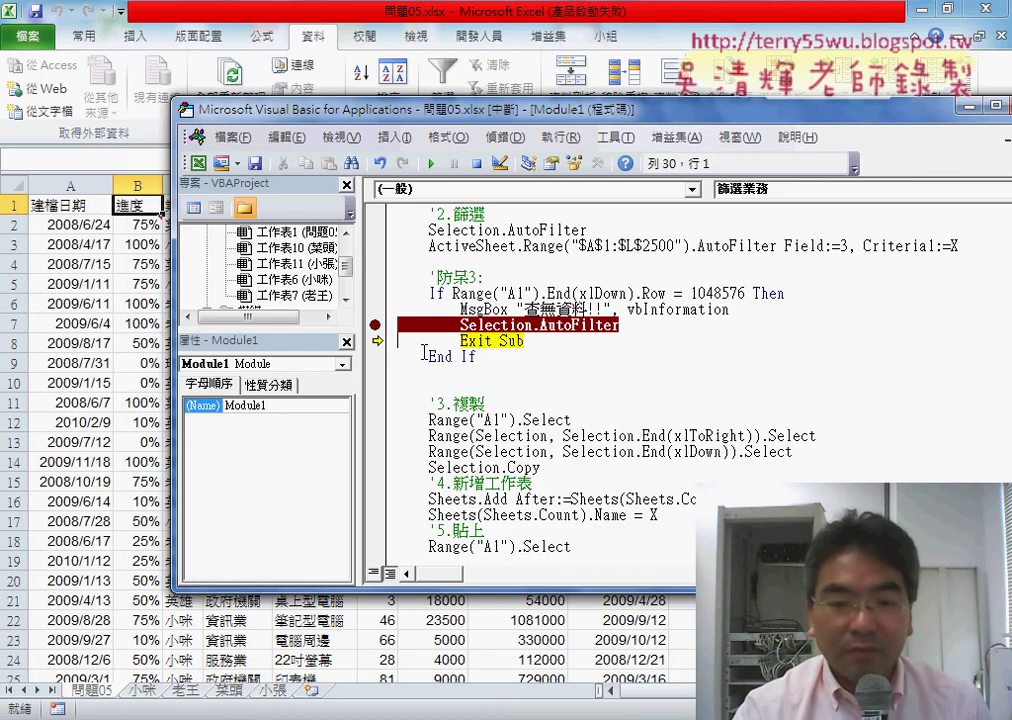
pyautogui.press('F8')
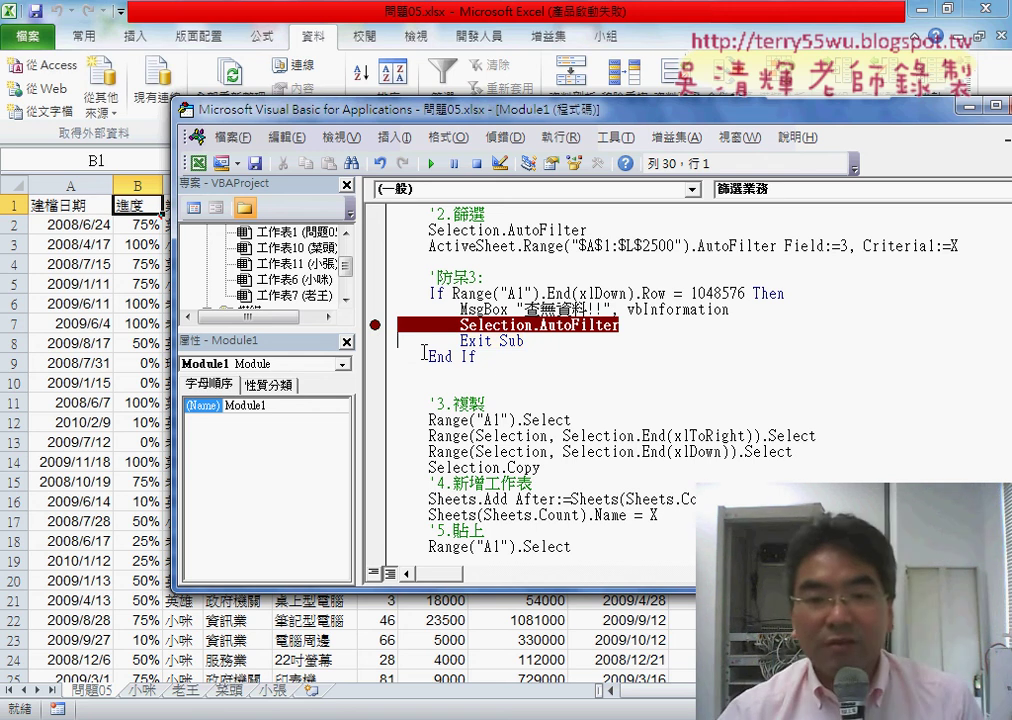
# Step: Point out the Exit Sub and End Sub lines, then remove the Selection.AutoFilter breakpoint
pyautogui.moveTo(522, 341); pyautogui.dragTo(500, 342)
pyautogui.scroll(-2, 455, 480)
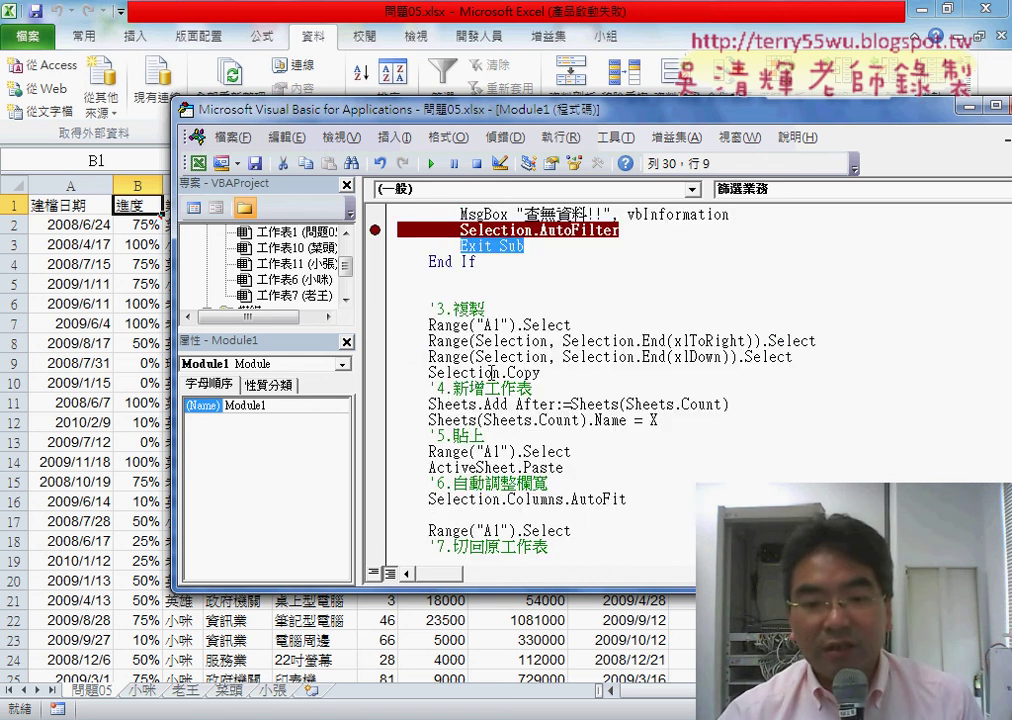
pyautogui.scroll(-2, 455, 512)
pyautogui.hotkey('shift', 'Home')
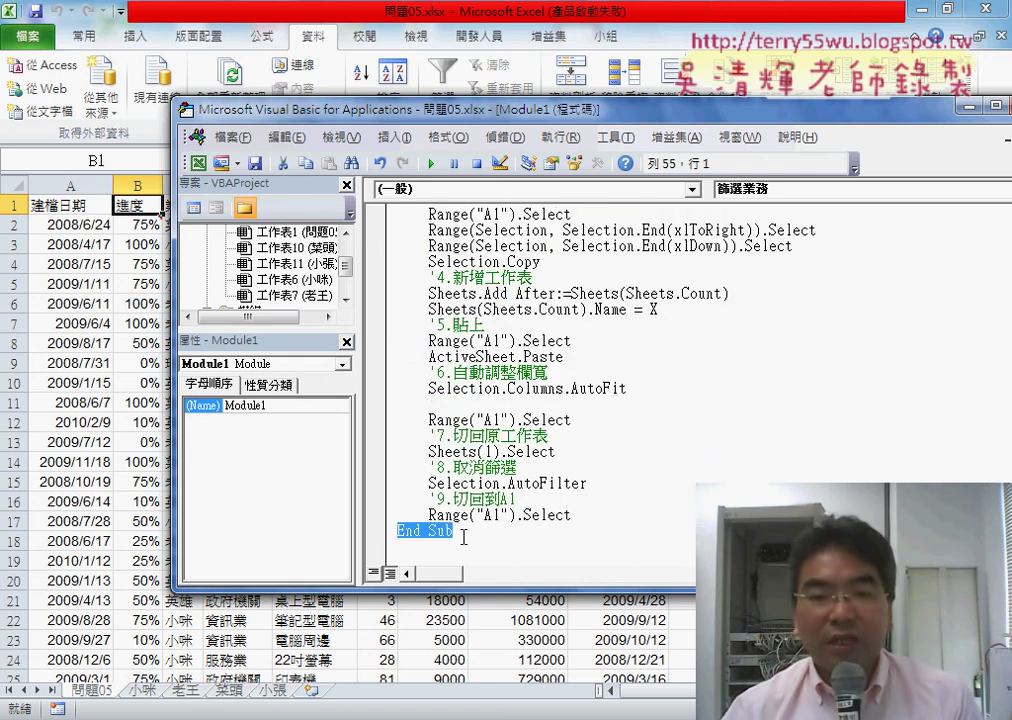
pyautogui.scroll(5, 463, 536)
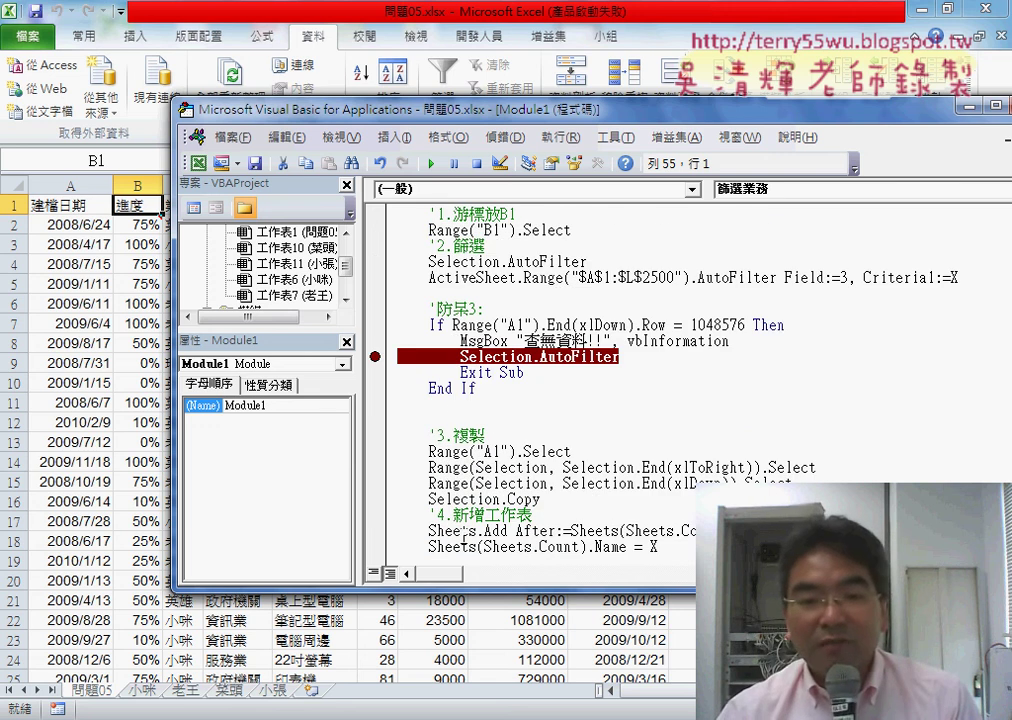
pyautogui.click(378, 357)
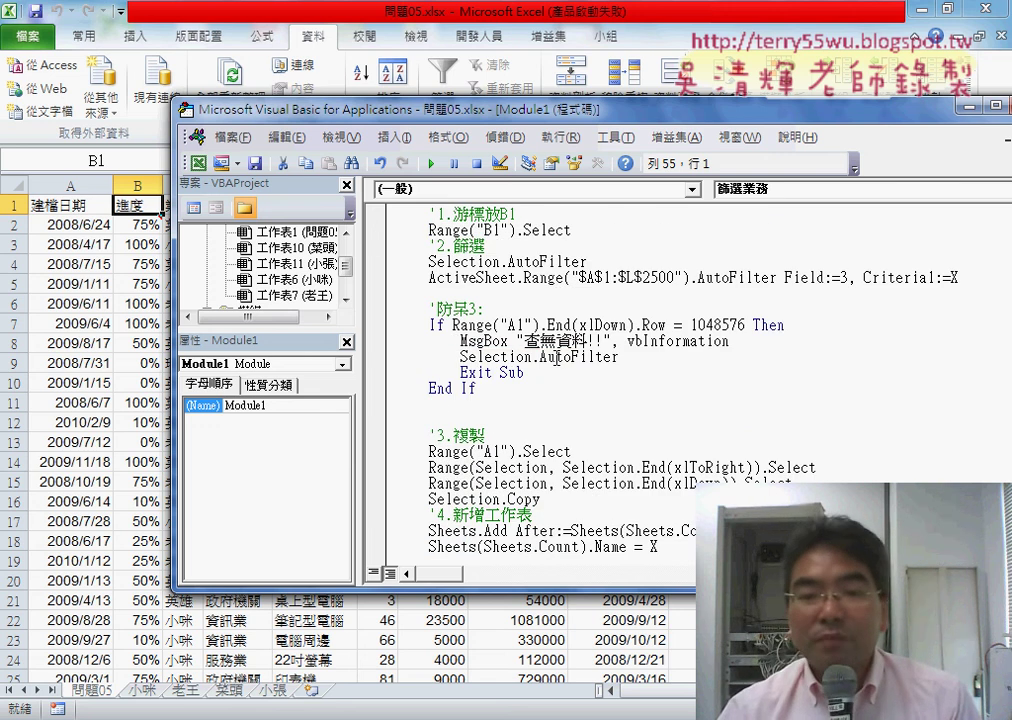